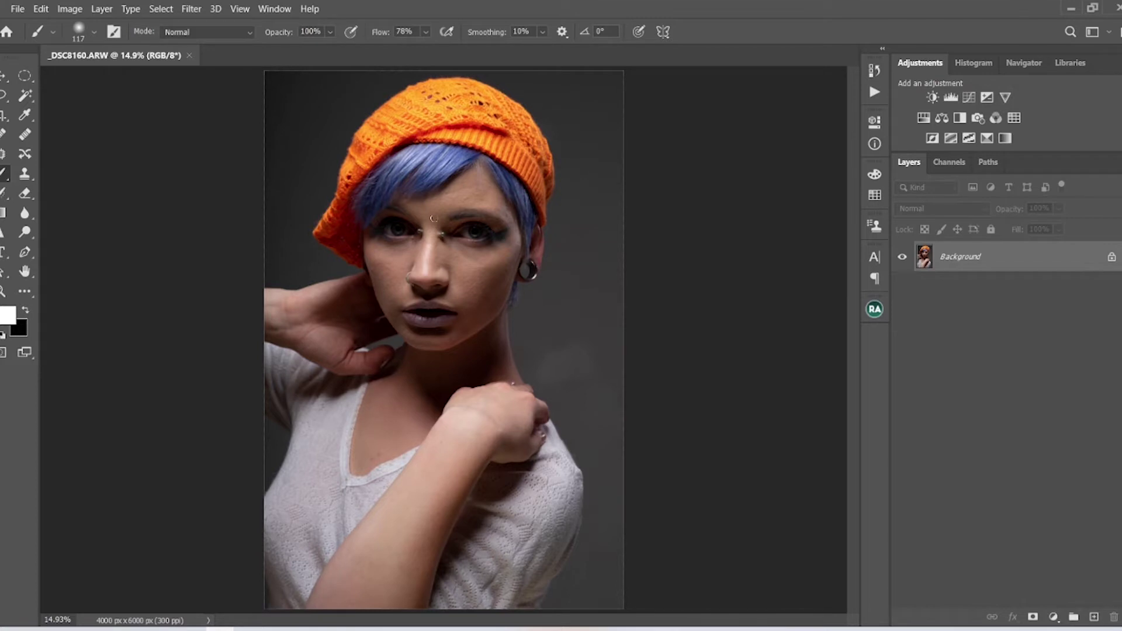
Add a new layer and mark the blemish areas on the forehead, temple, cheeks, under-eyes and beside the mouth with white brush strokes
scroll(430, 216, "up", 3)
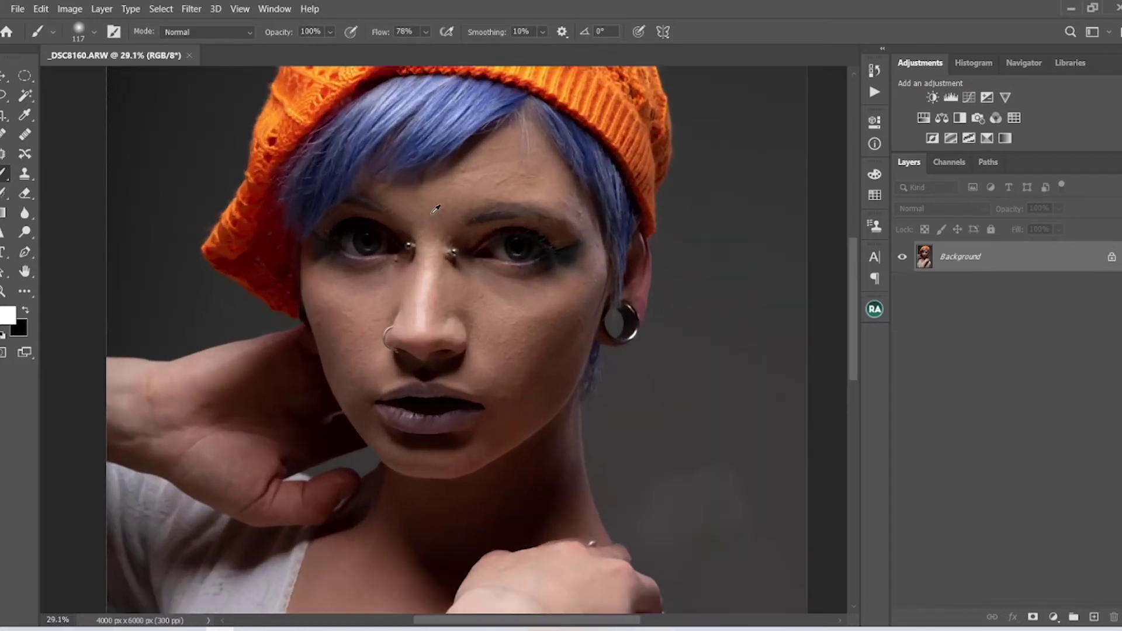
scroll(462, 200, "up", 1)
left_click_drag(454, 199, 445, 200)
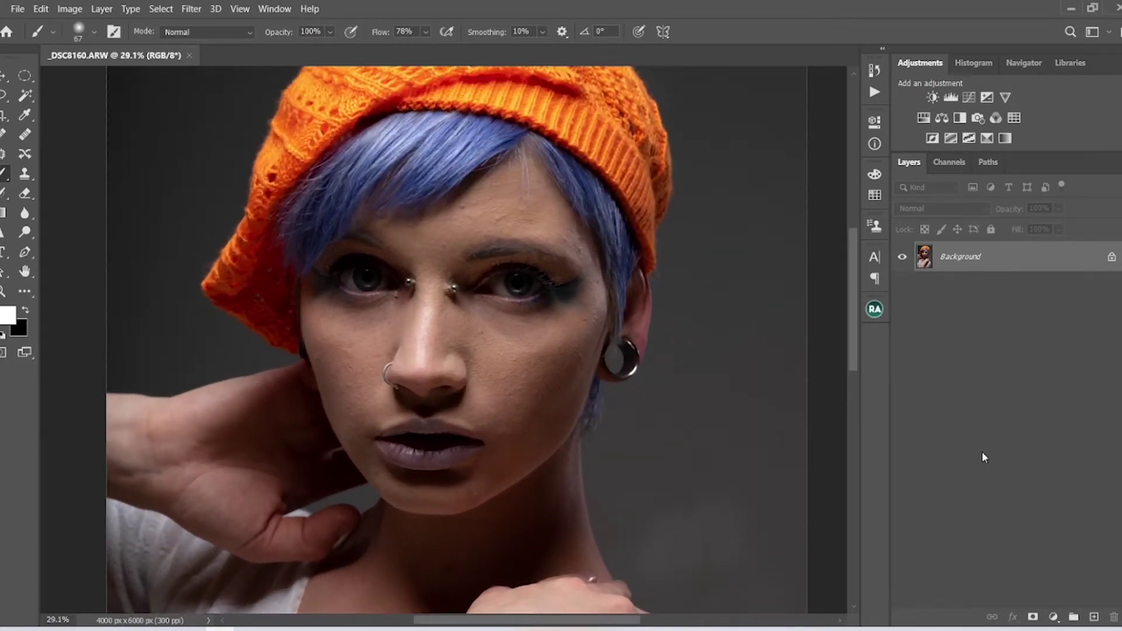
left_click(1094, 617)
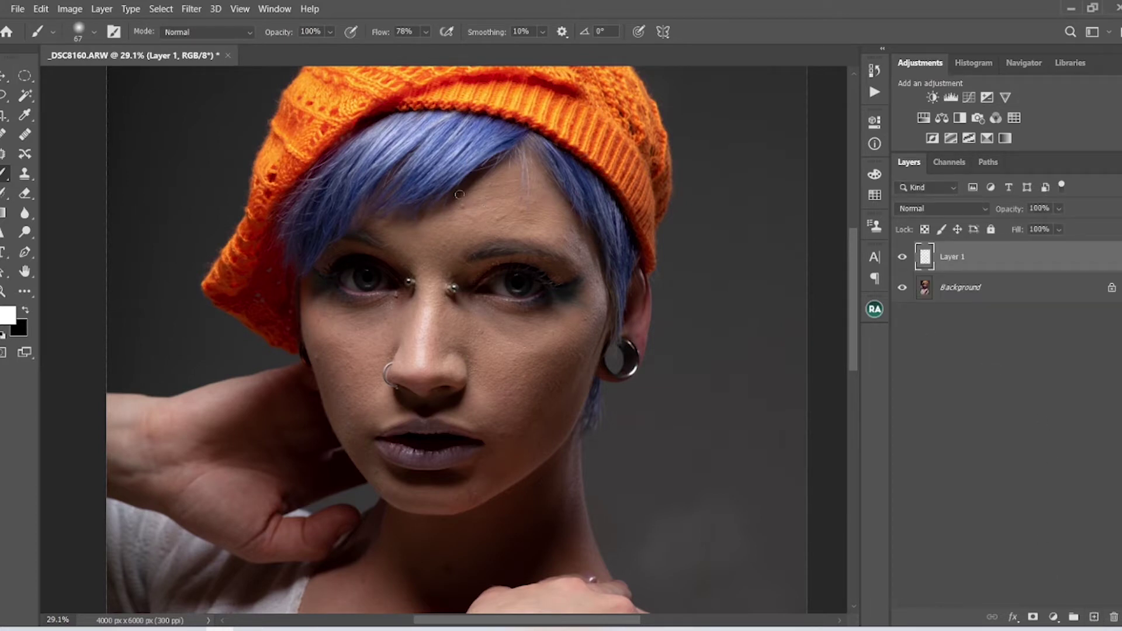
mouse_move(451, 195)
left_mouse_down()
mouse_move(460, 226)
mouse_move(481, 223)
mouse_move(470, 183)
left_mouse_up()
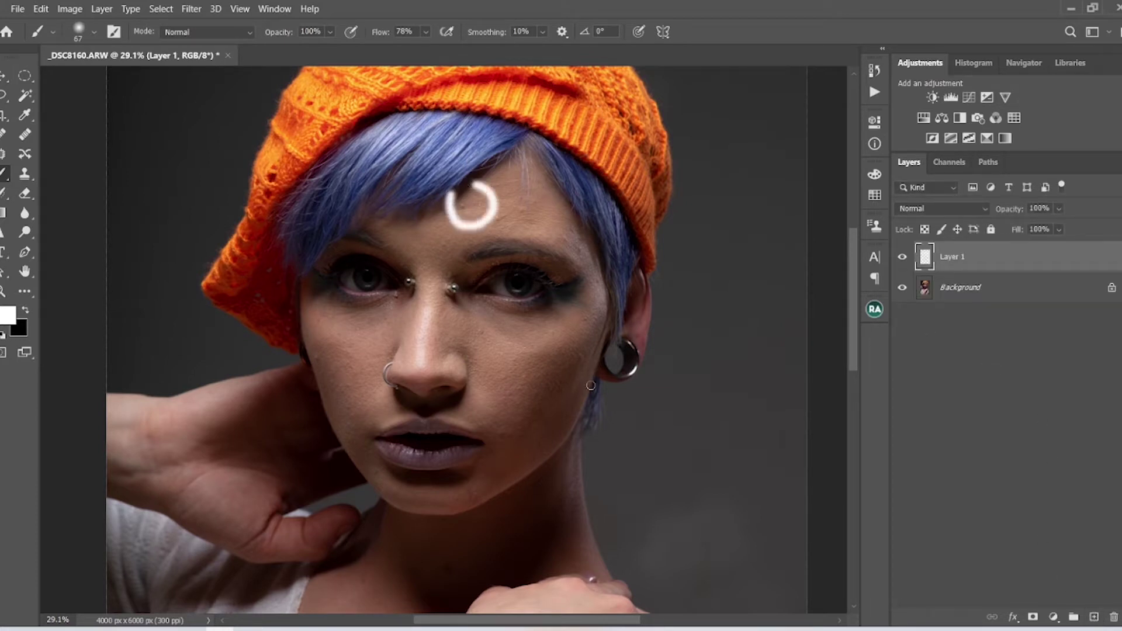
mouse_move(554, 331)
left_mouse_down()
mouse_move(511, 366)
mouse_move(566, 355)
left_mouse_up()
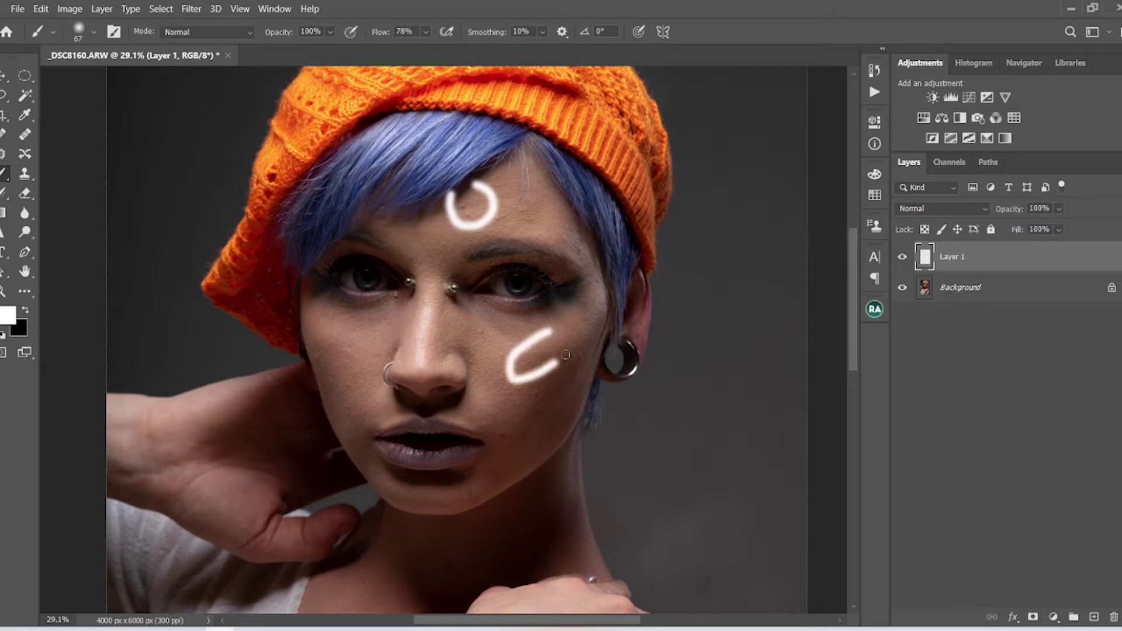
mouse_move(349, 334)
left_mouse_down()
mouse_move(360, 370)
mouse_move(312, 378)
mouse_move(334, 341)
left_mouse_up()
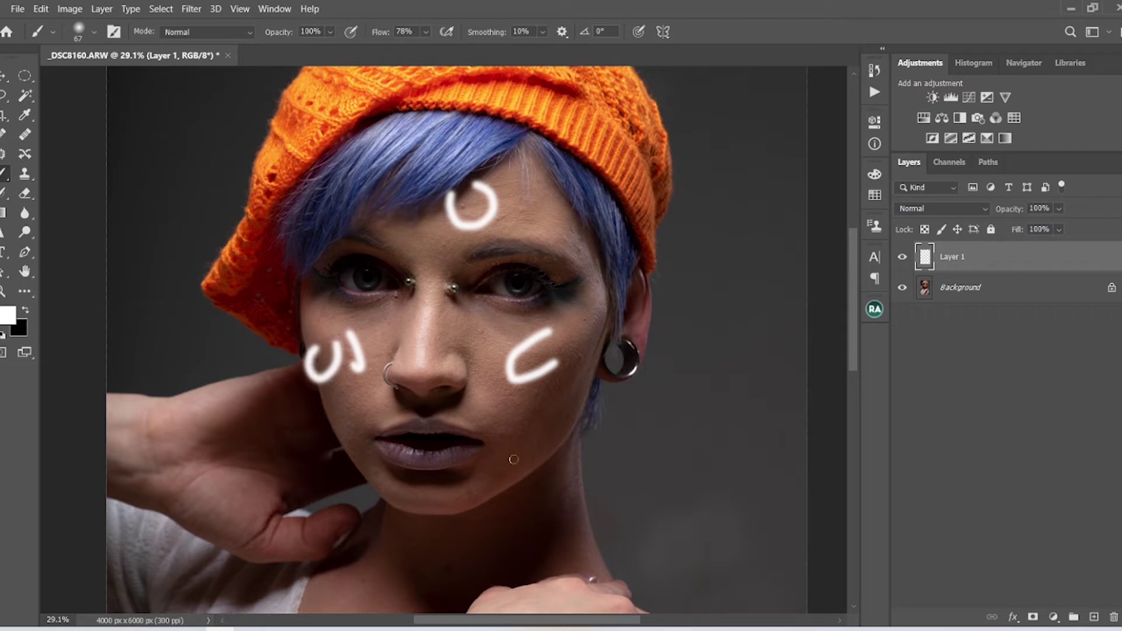
mouse_move(487, 419)
left_mouse_down()
mouse_move(517, 446)
mouse_move(515, 422)
left_mouse_up()
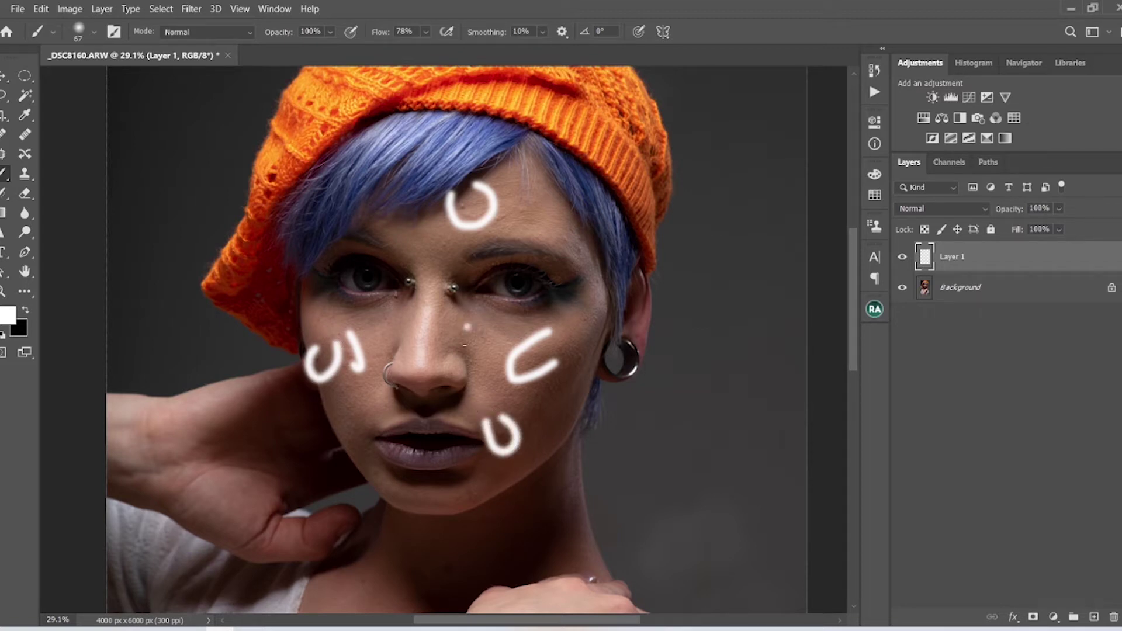
left_click_drag(467, 326, 498, 320)
mouse_move(374, 309)
left_mouse_down()
mouse_move(385, 333)
mouse_move(401, 309)
left_mouse_up()
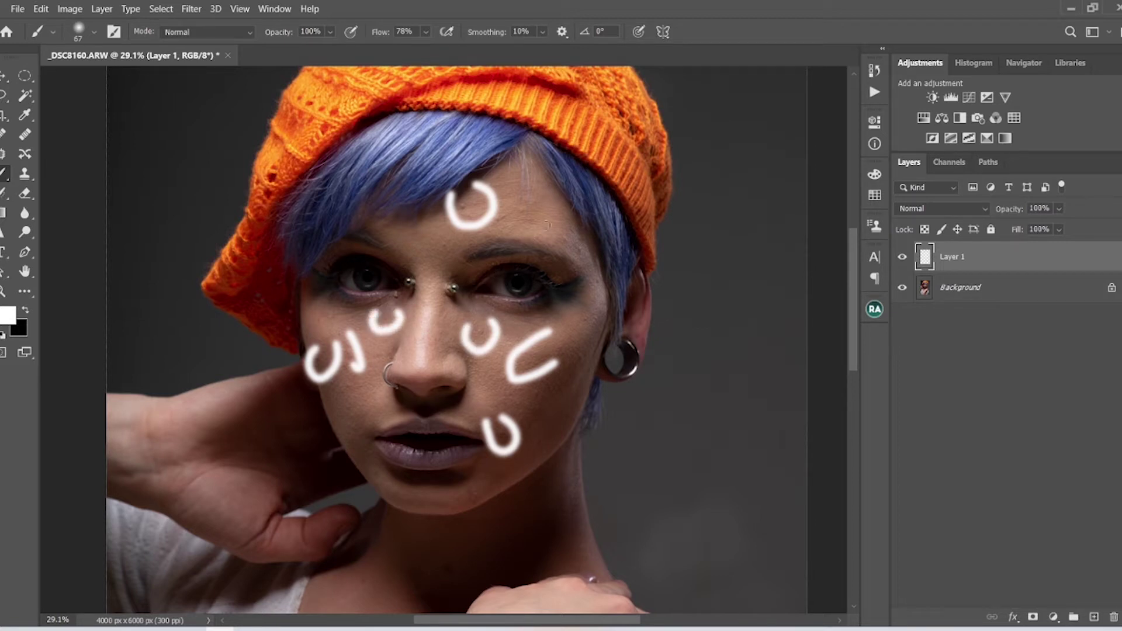
mouse_move(547, 224)
left_mouse_down()
mouse_move(578, 271)
mouse_move(592, 270)
mouse_move(596, 244)
mouse_move(555, 213)
left_mouse_up()
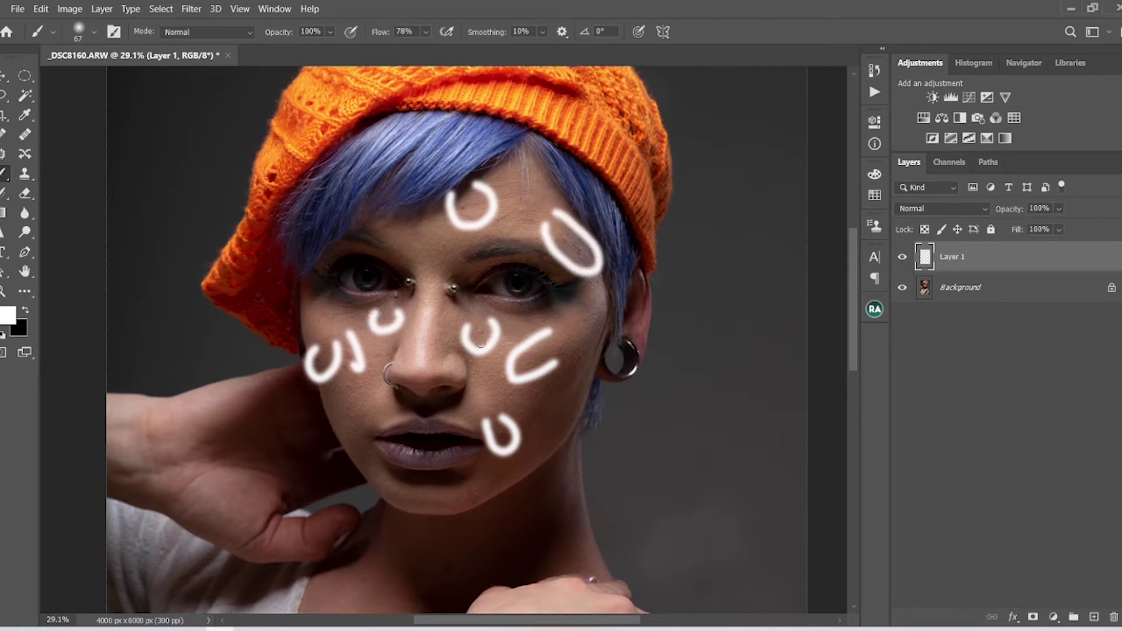
Check the neck and arm skin, and add a white mark beside the nose bridge
scroll(481, 344, "down", 5)
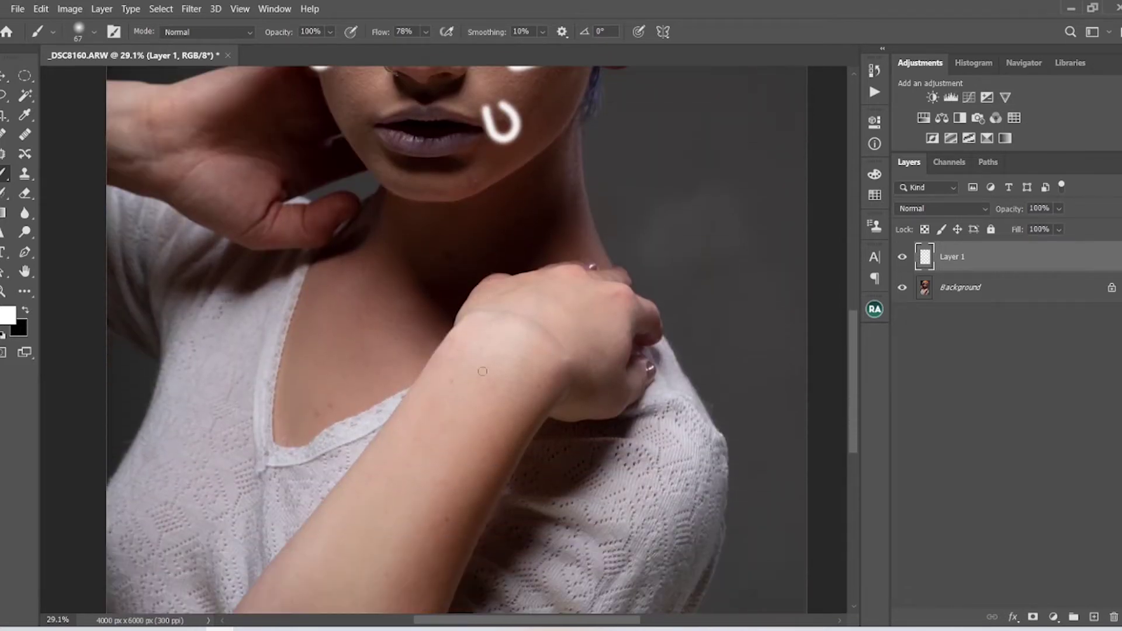
scroll(485, 367, "up", 3)
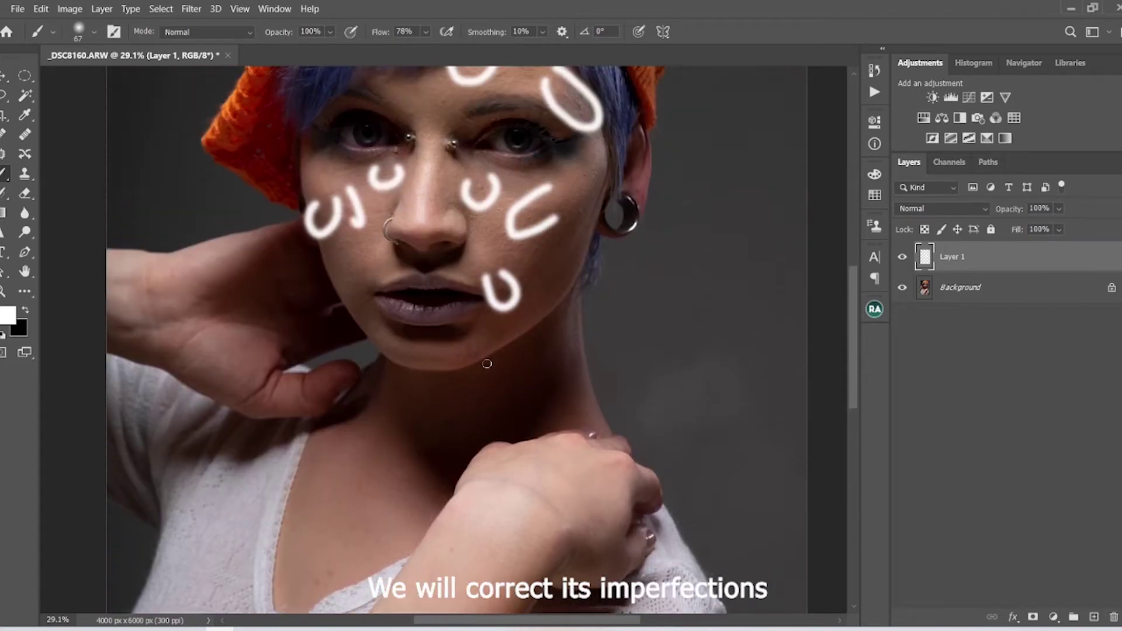
scroll(487, 363, "up", 1)
scroll(433, 265, "up", 1)
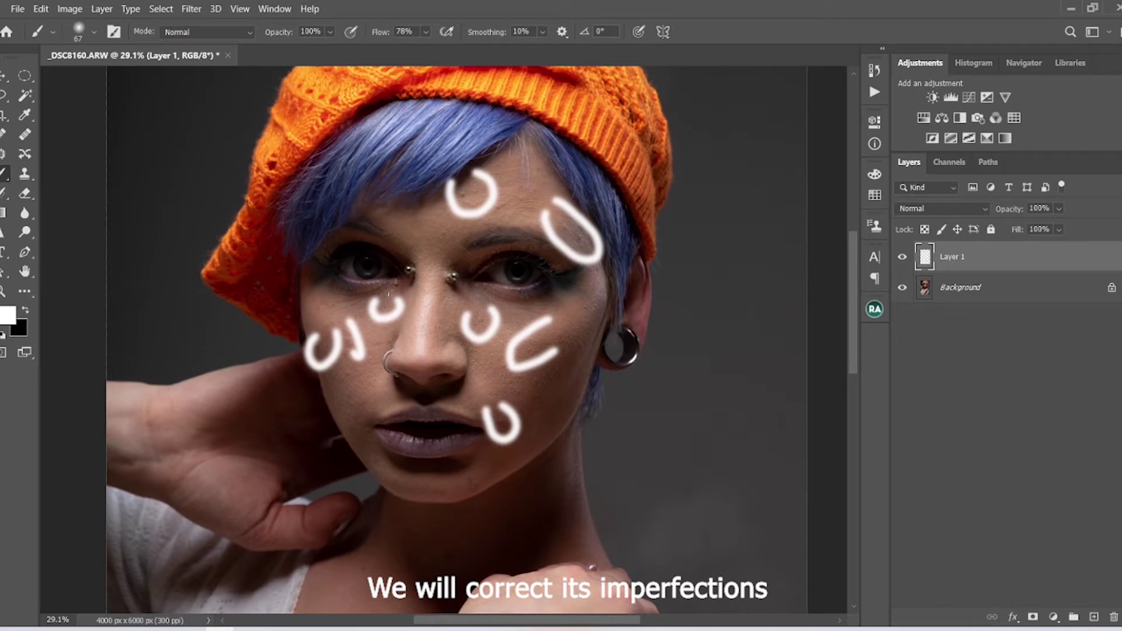
mouse_move(422, 307)
left_mouse_down()
mouse_move(403, 292)
mouse_move(417, 295)
left_mouse_up()
scroll(537, 245, "up", 3)
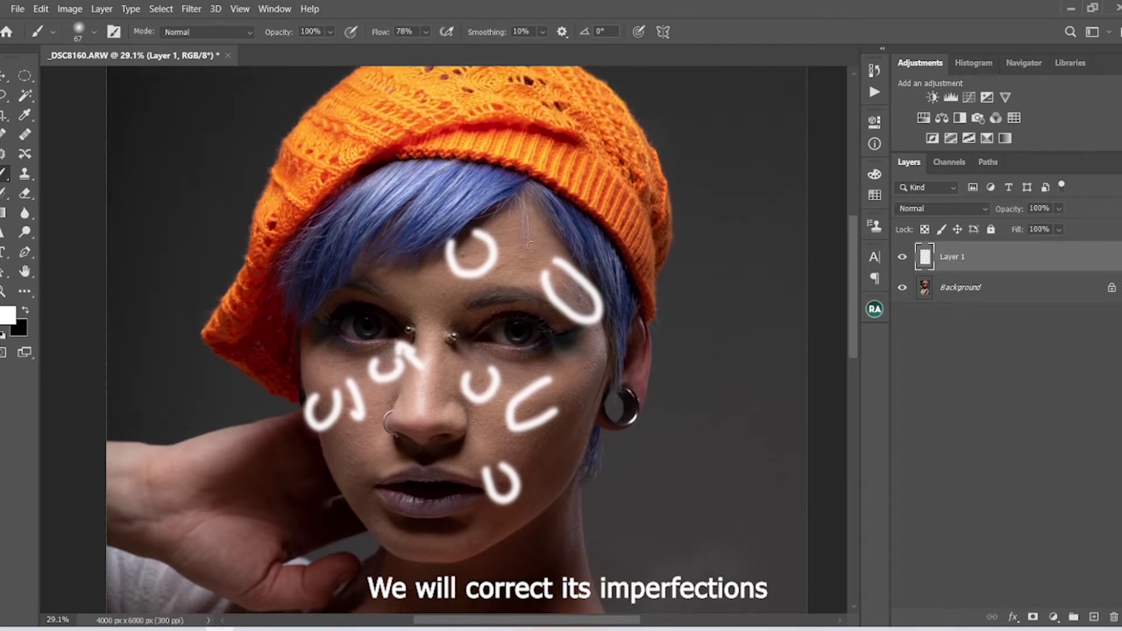
Delete the layer holding the white marks
scroll(537, 272, "down", 3)
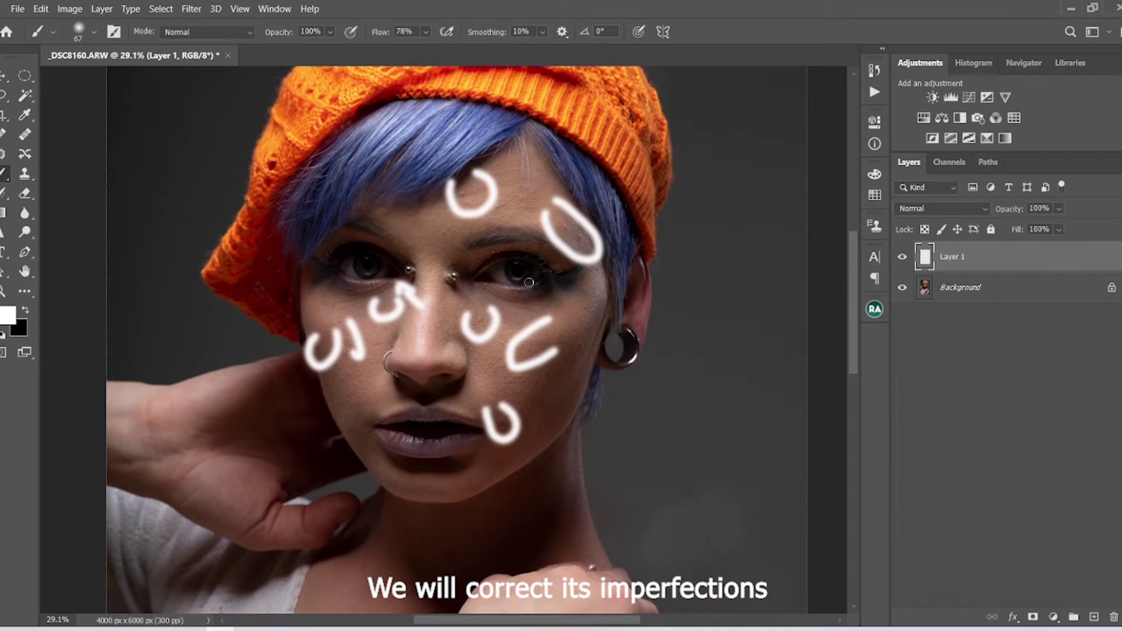
scroll(529, 282, "down", 5)
scroll(476, 313, "up", 5)
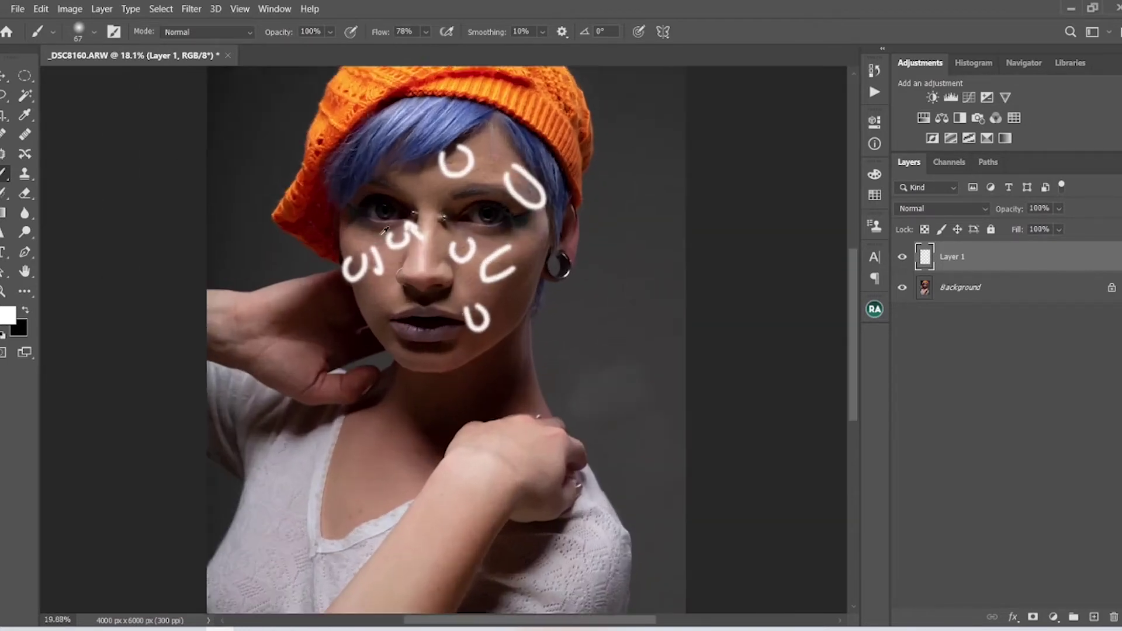
scroll(466, 230, "down", 2)
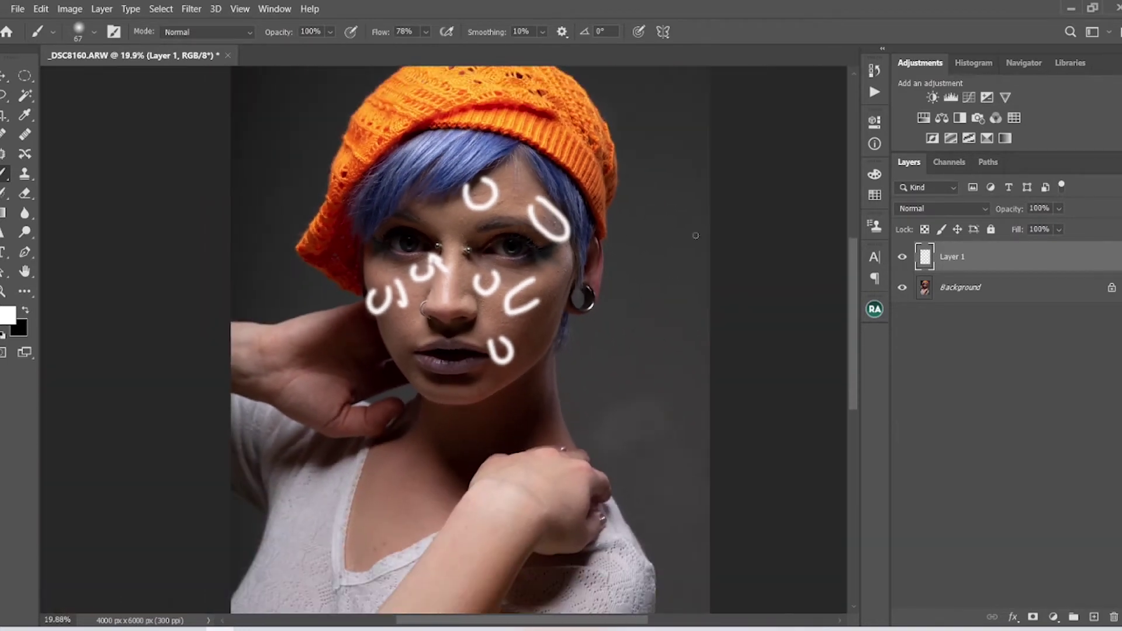
left_click_drag(962, 268, 1110, 617)
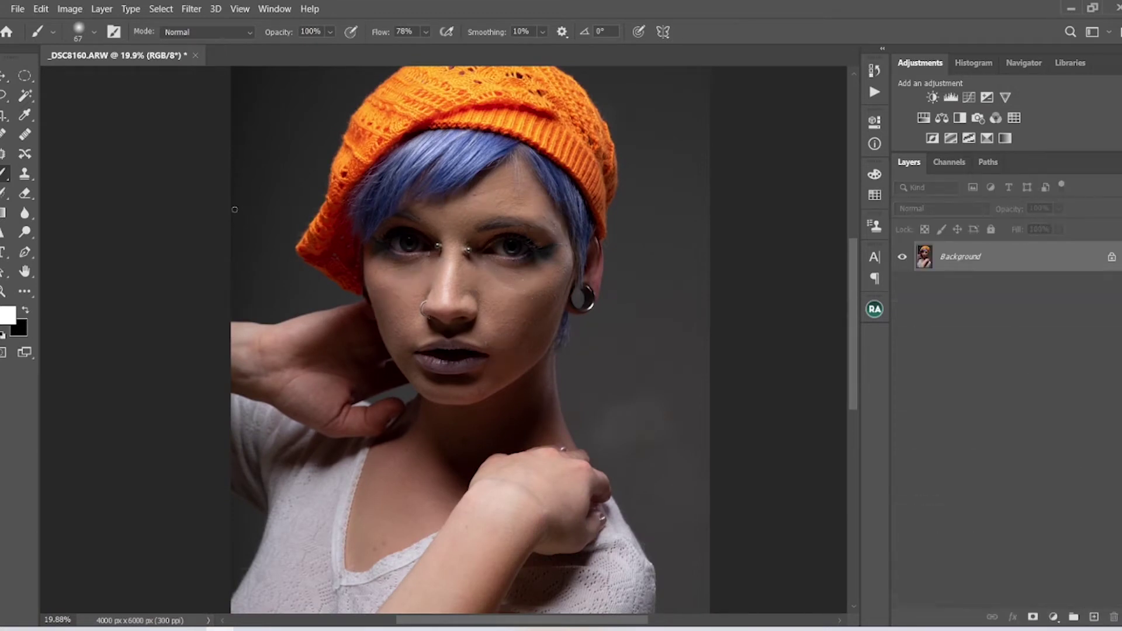
Run the Beauty Retouch v3 frequency separation via Gaussian Blur on the portrait
left_click(3, 291)
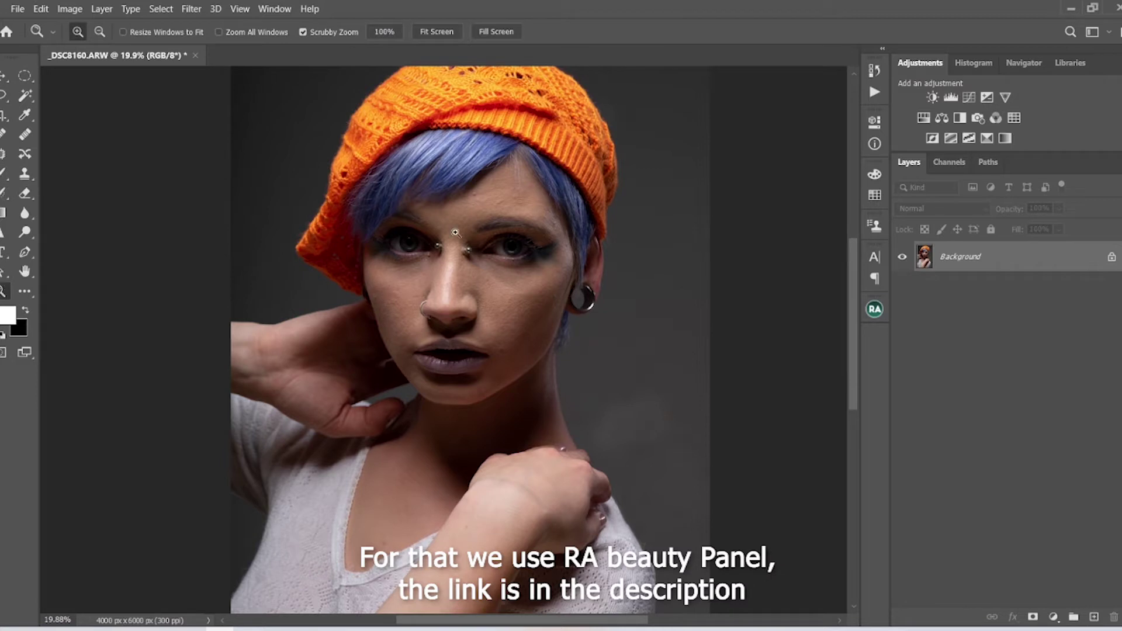
left_click(875, 317)
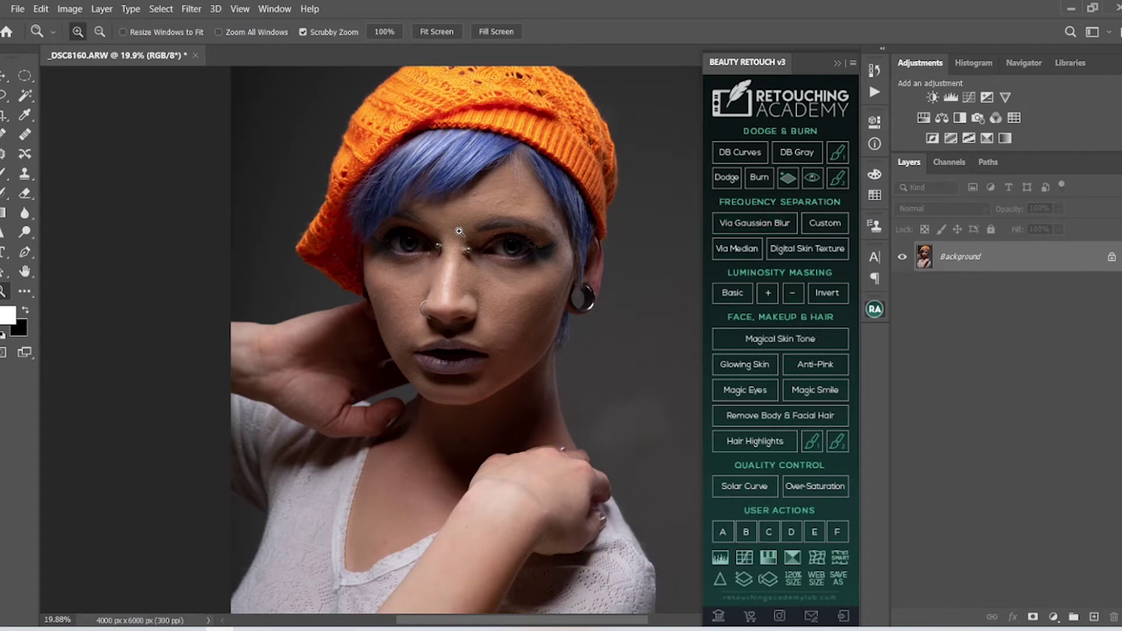
left_click_drag(460, 232, 497, 228)
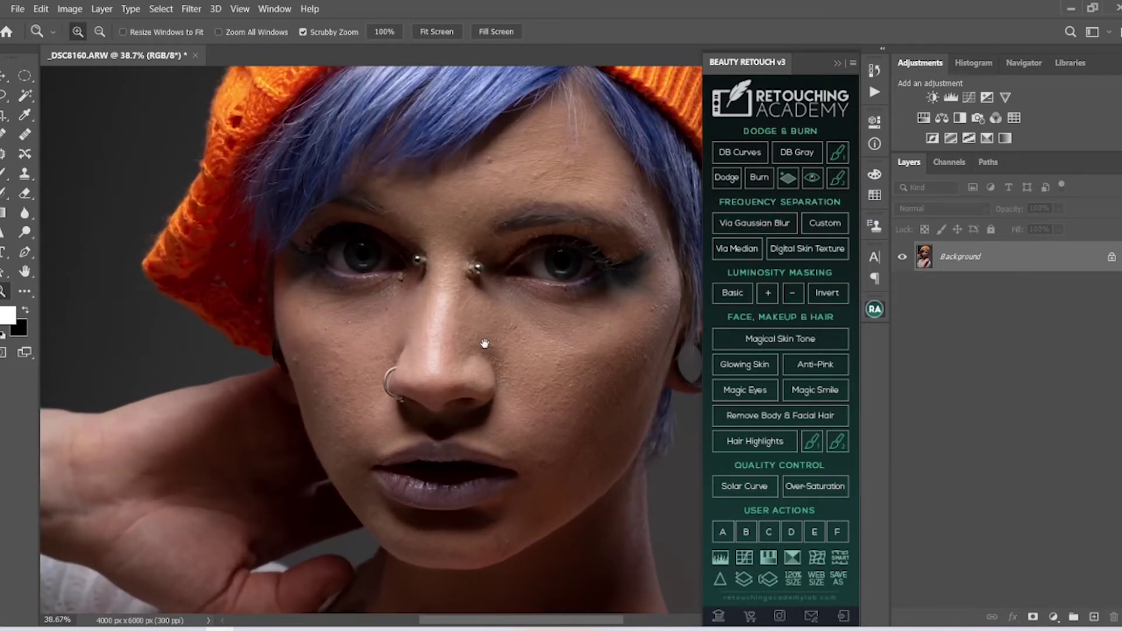
left_click_drag(485, 343, 413, 371)
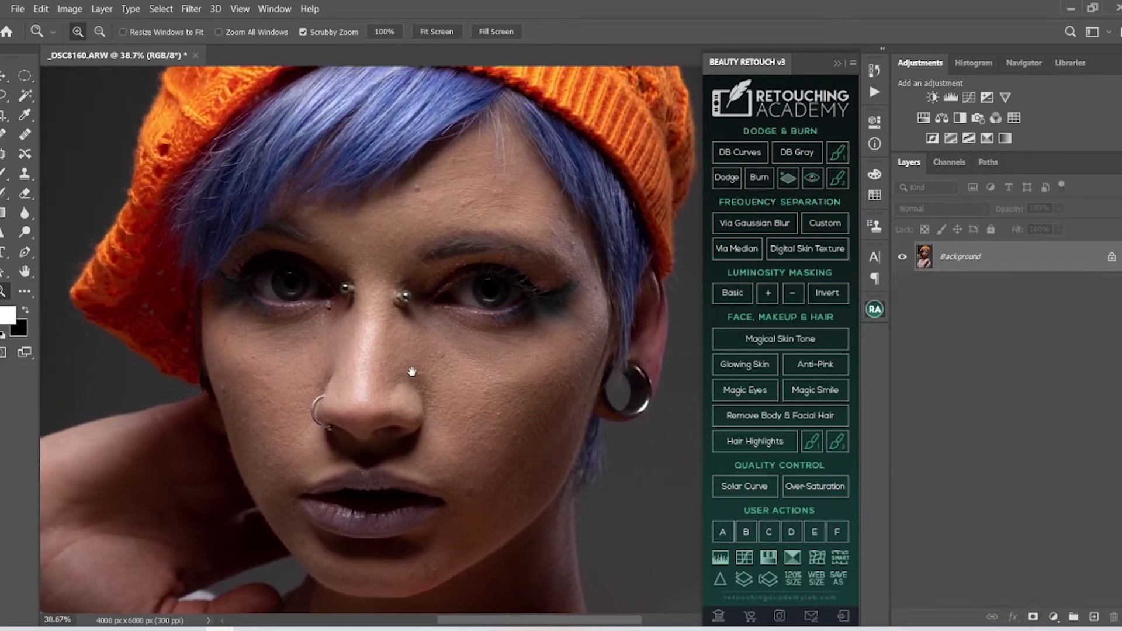
left_click(761, 221)
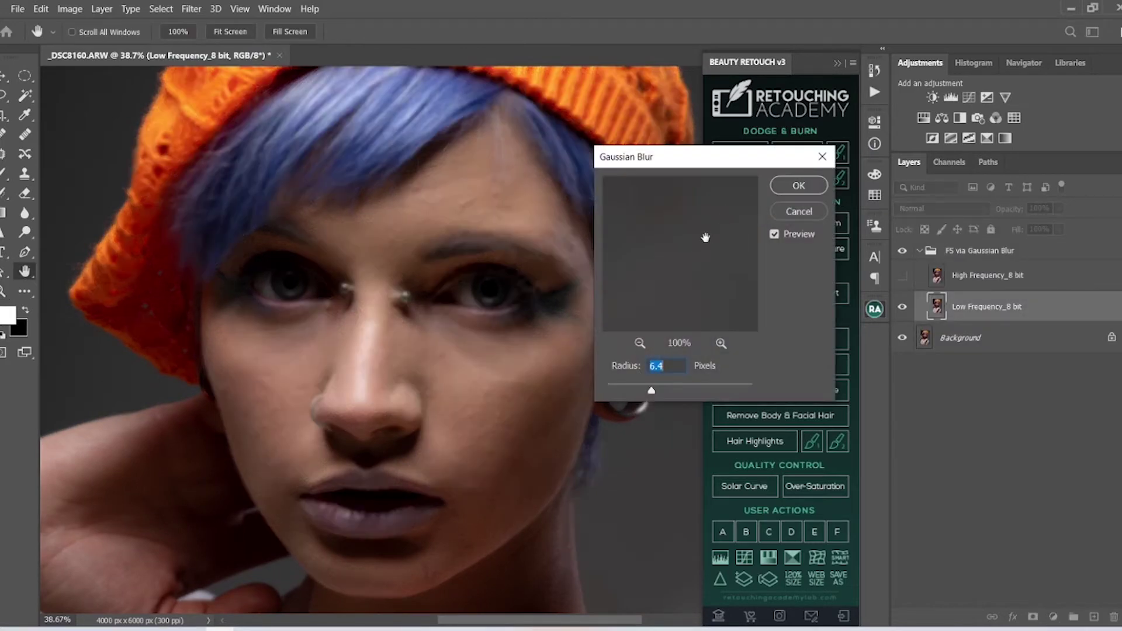
Examine the blur on different skin areas and the nose in the Gaussian Blur preview, reducing the preview zoom to 25%
left_click_drag(701, 161, 658, 108)
left_click_drag(622, 244, 920, 38)
left_click_drag(609, 239, 869, 135)
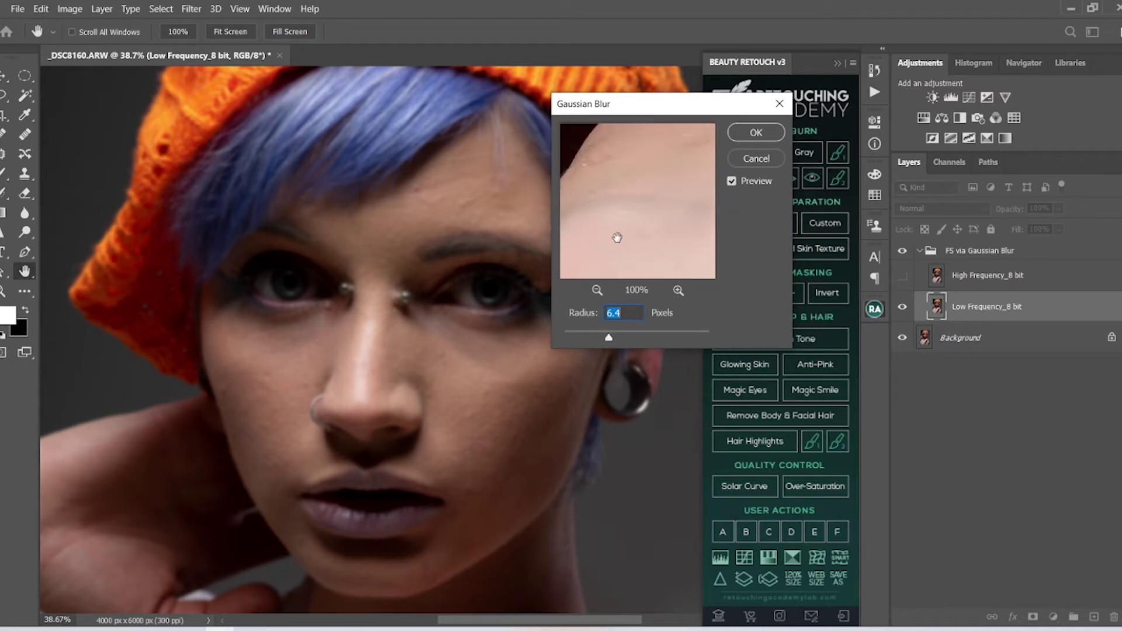
left_click_drag(617, 237, 865, 80)
left_click_drag(669, 163, 695, 382)
left_click_drag(623, 236, 915, 356)
left_click_drag(616, 208, 712, 263)
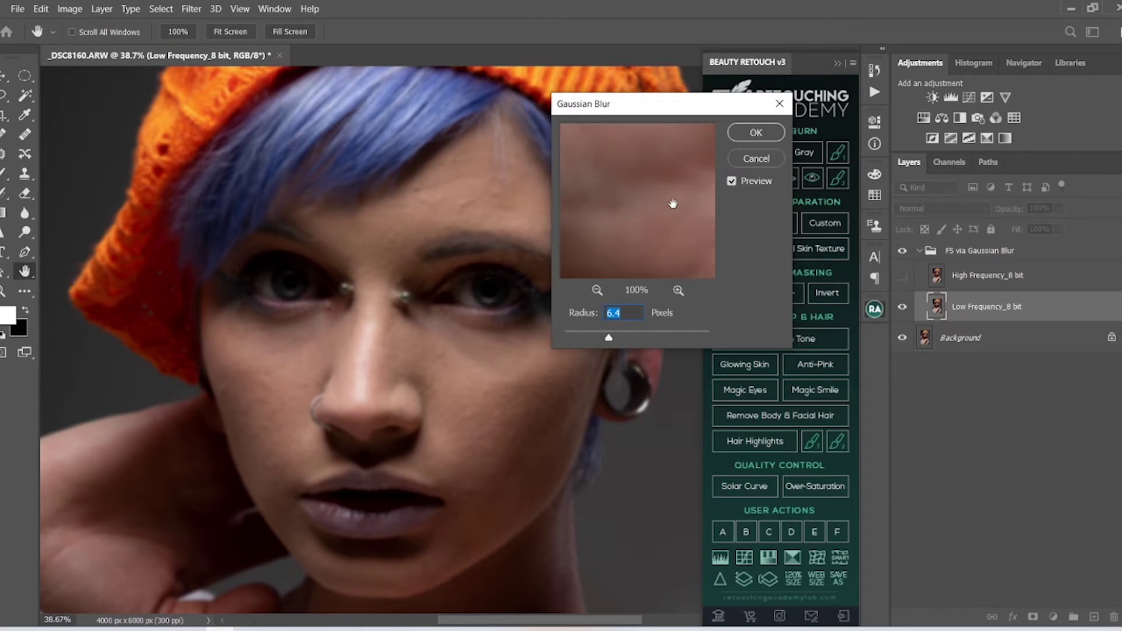
left_click_drag(672, 196, 449, 295)
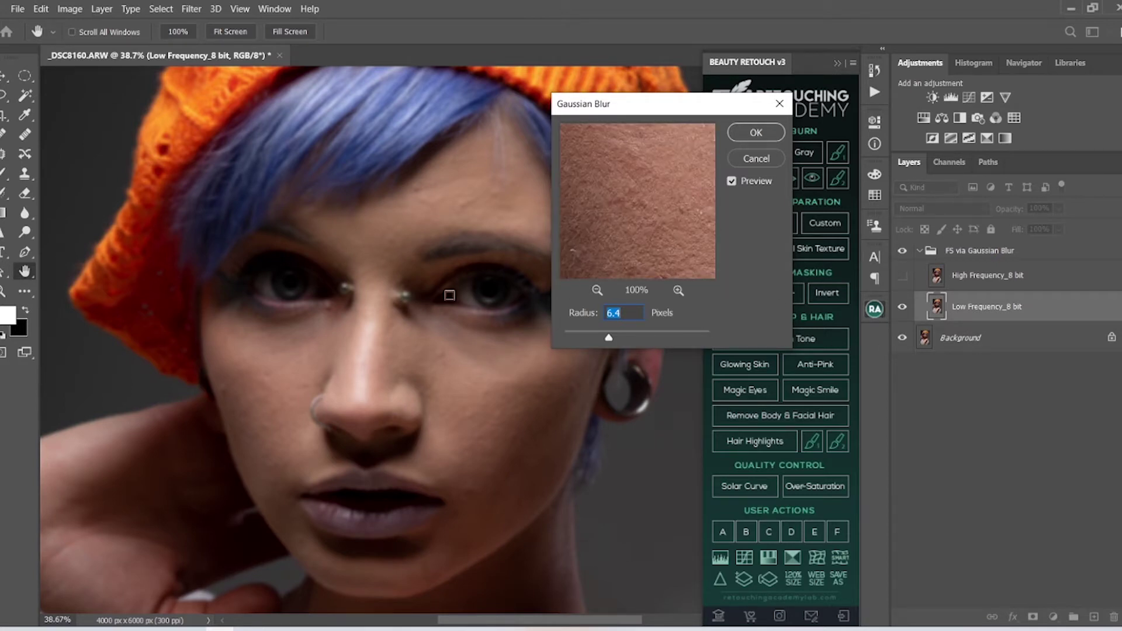
left_click_drag(666, 267, 406, 282)
left_click_drag(632, 213, 623, 187)
left_click(596, 290)
left_click(595, 290)
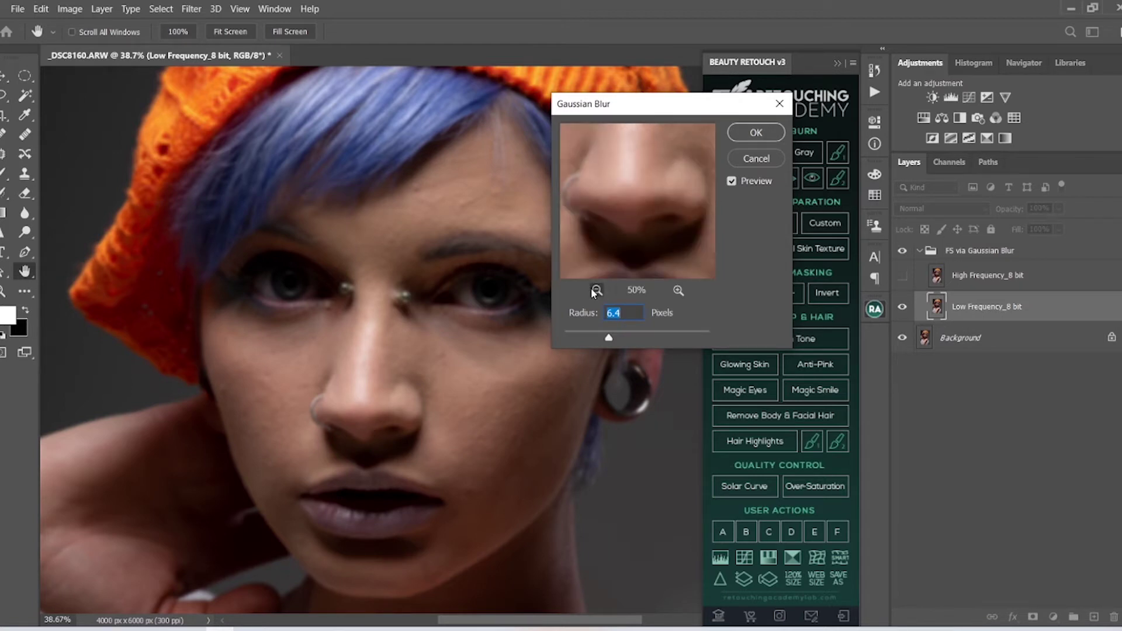
left_click(595, 290)
left_click(595, 291)
left_click_drag(662, 222, 664, 229)
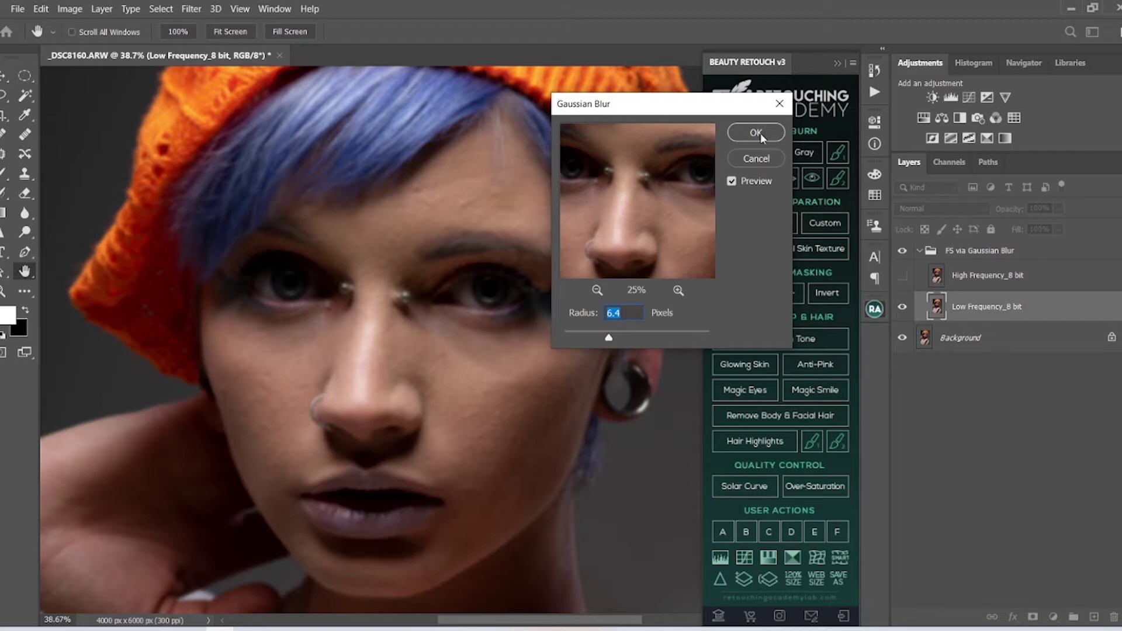
Apply the Gaussian Blur with a radius of about 6.4 pixels to finish the frequency separation
left_click_drag(612, 338, 607, 339)
left_click(753, 133)
Compare the portrait with the FS via Gaussian Blur group hidden and shown
key("z")
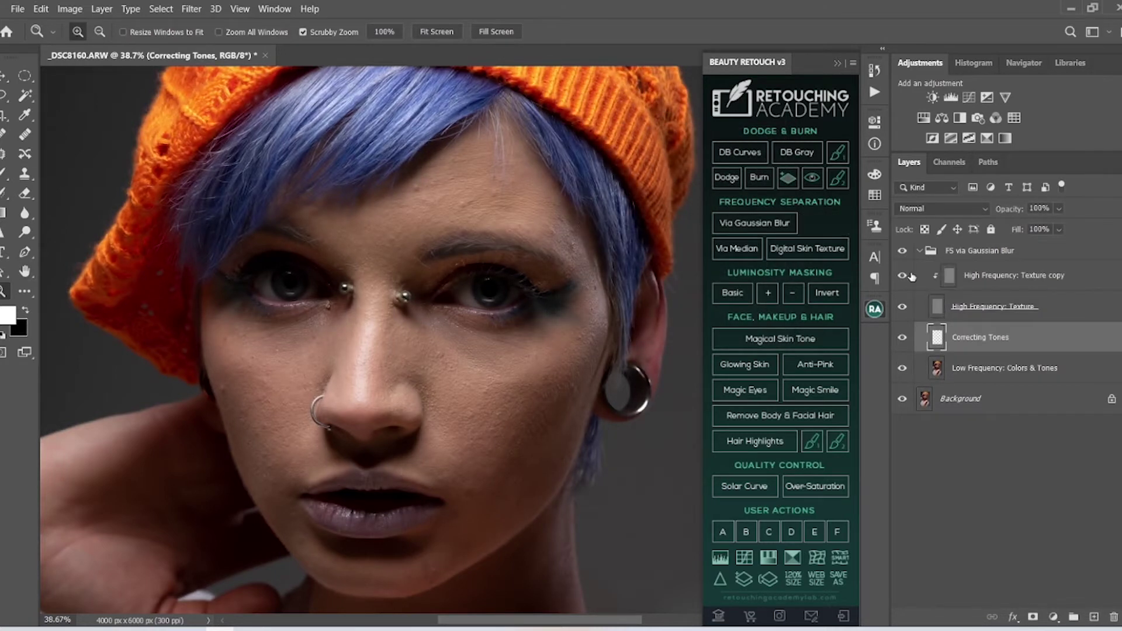
left_click(903, 252)
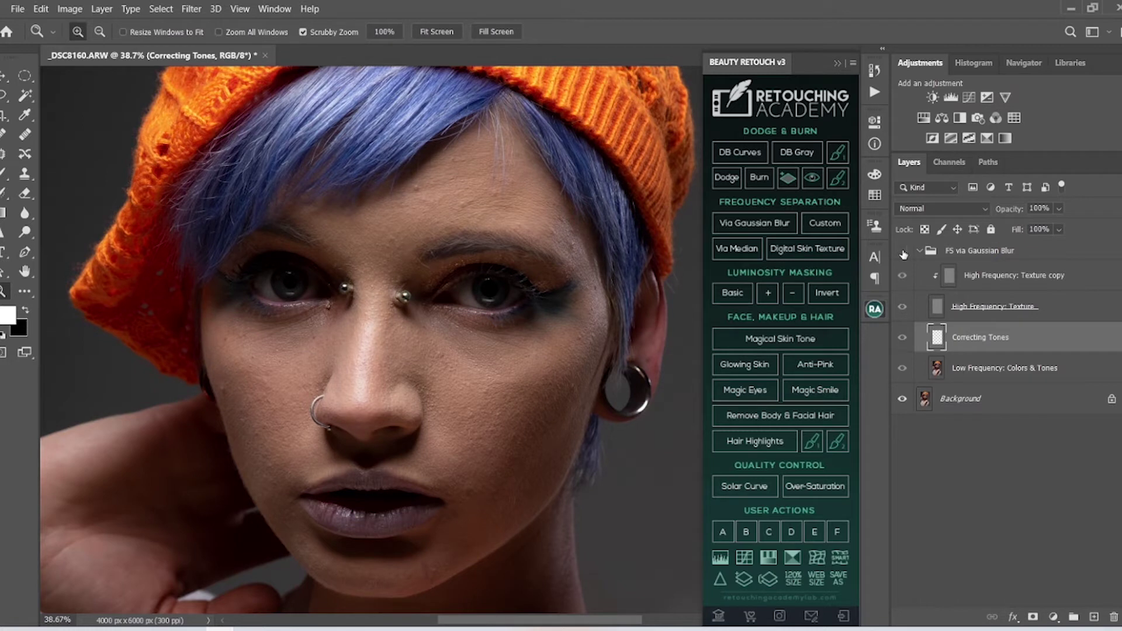
left_click(903, 253)
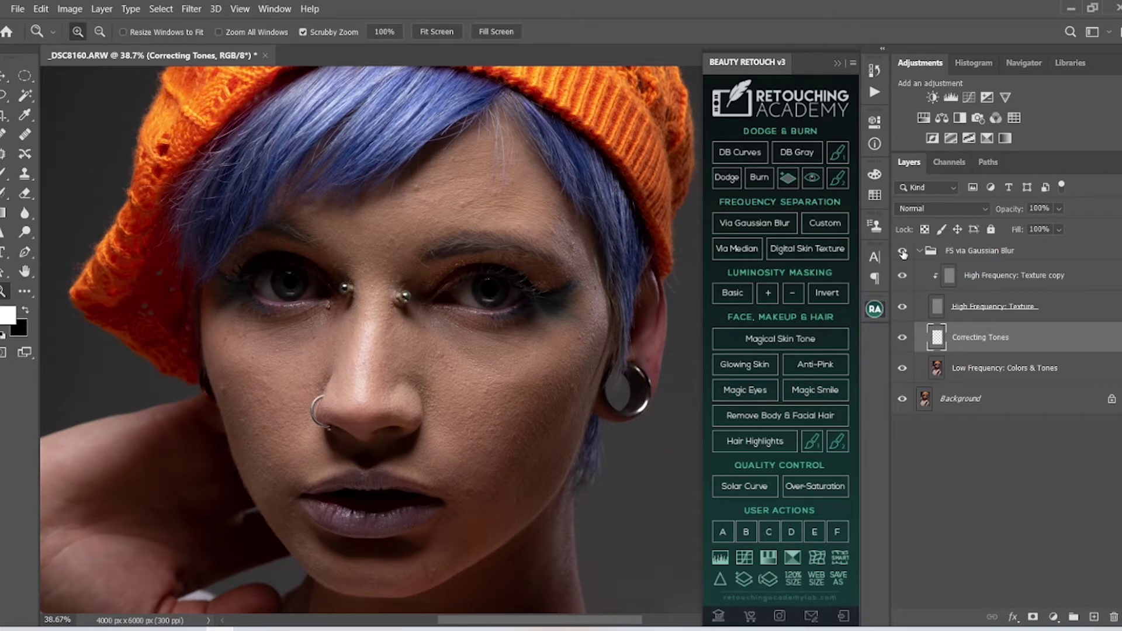
Collapse the Beauty Retouch panel and select the High Frequency: Texture copy layer for working on the forehead
left_click(837, 64)
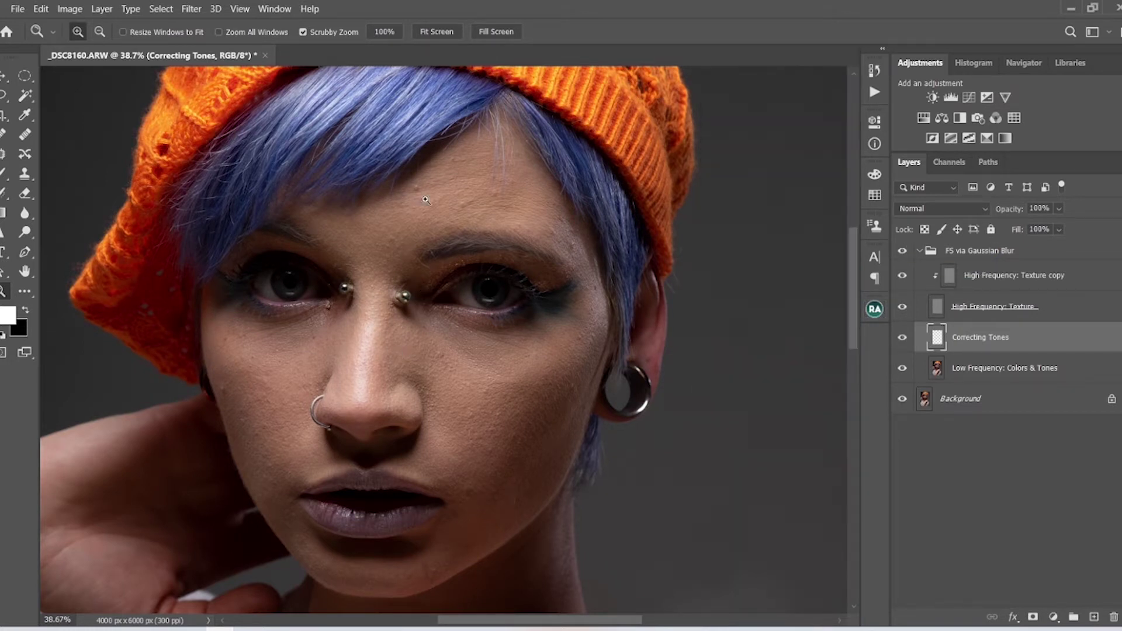
left_click_drag(429, 178, 471, 195)
scroll(470, 194, "up", 2)
left_click(966, 280)
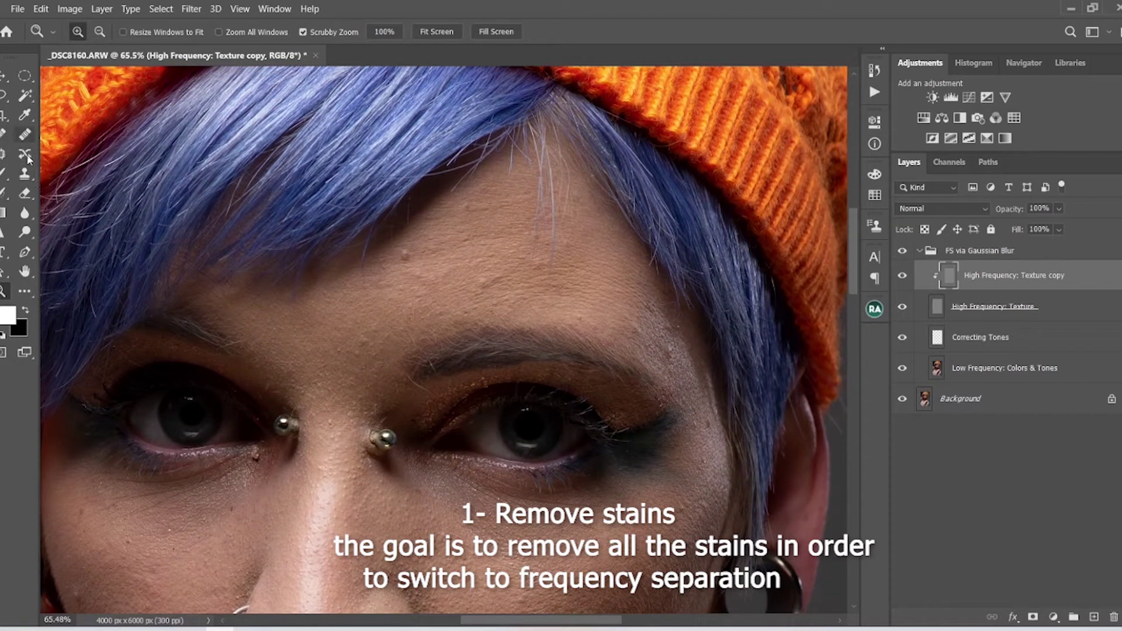
Remove the raised mole and small bumps on the forehead with a 53 px Clone Stamp on the High Frequency: Texture copy layer
left_click(25, 175)
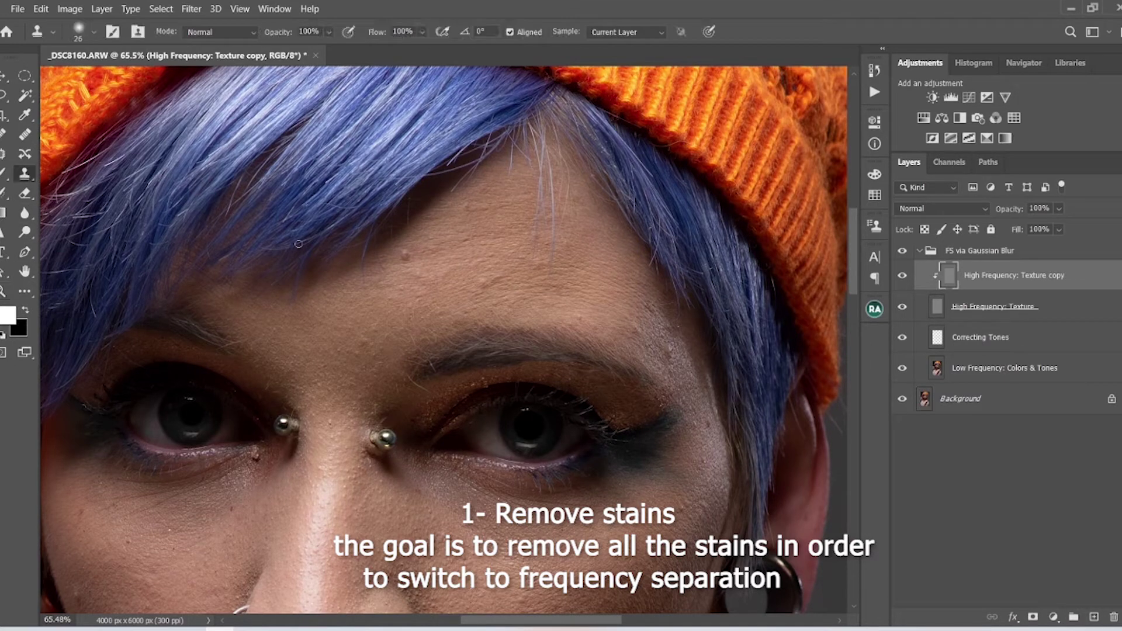
scroll(419, 280, "up", 3)
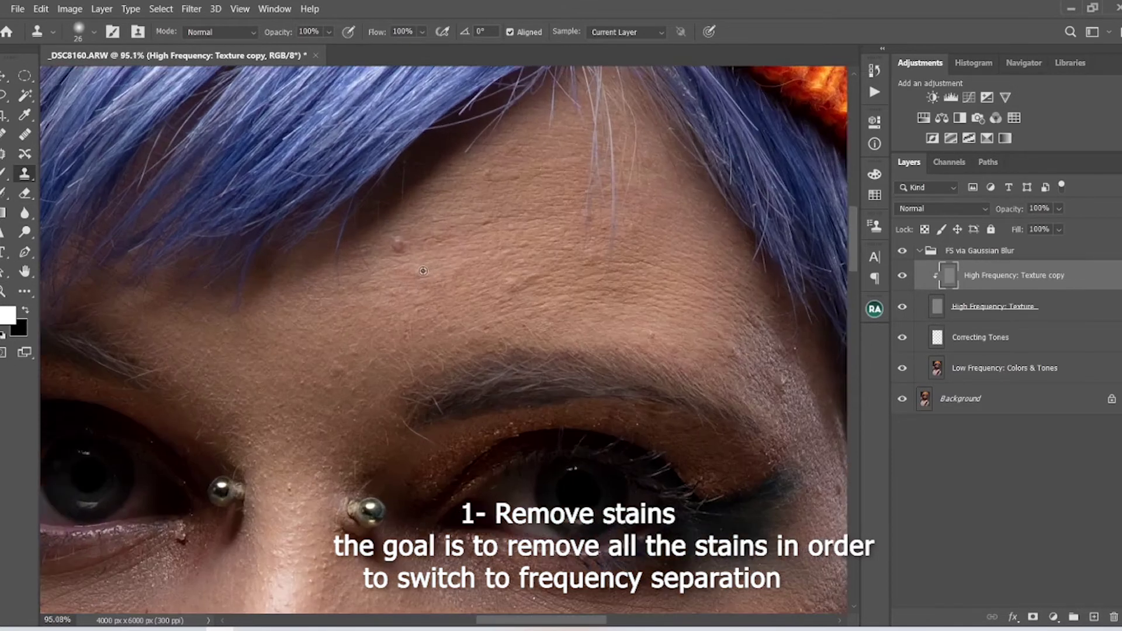
scroll(468, 321, "down", 2)
scroll(468, 321, "down", 1)
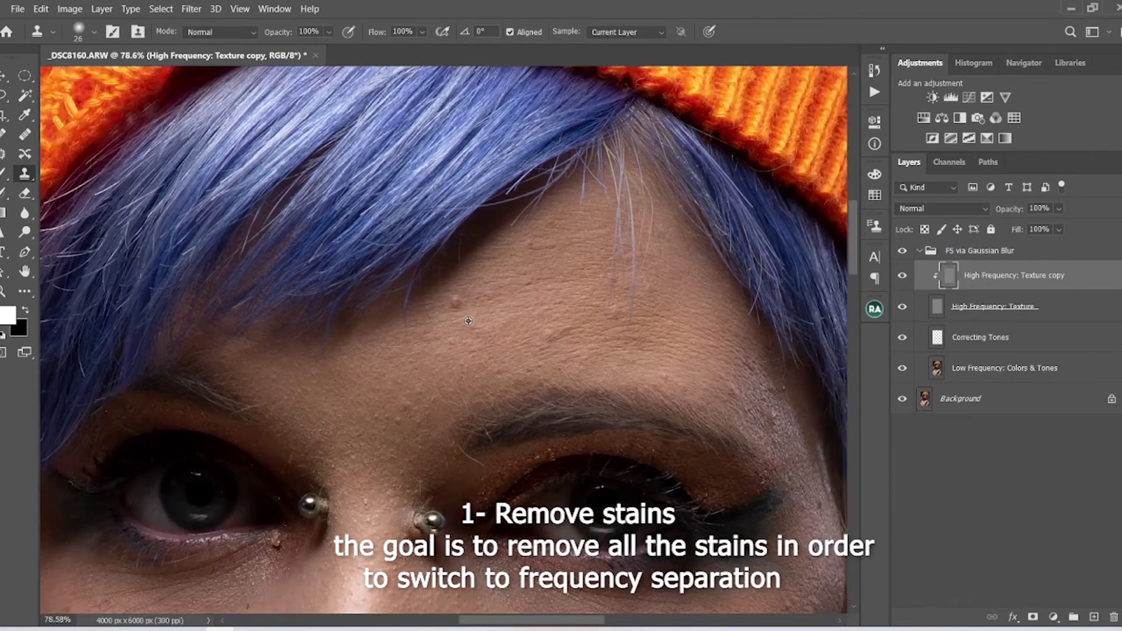
left_click_drag(450, 311, 453, 311)
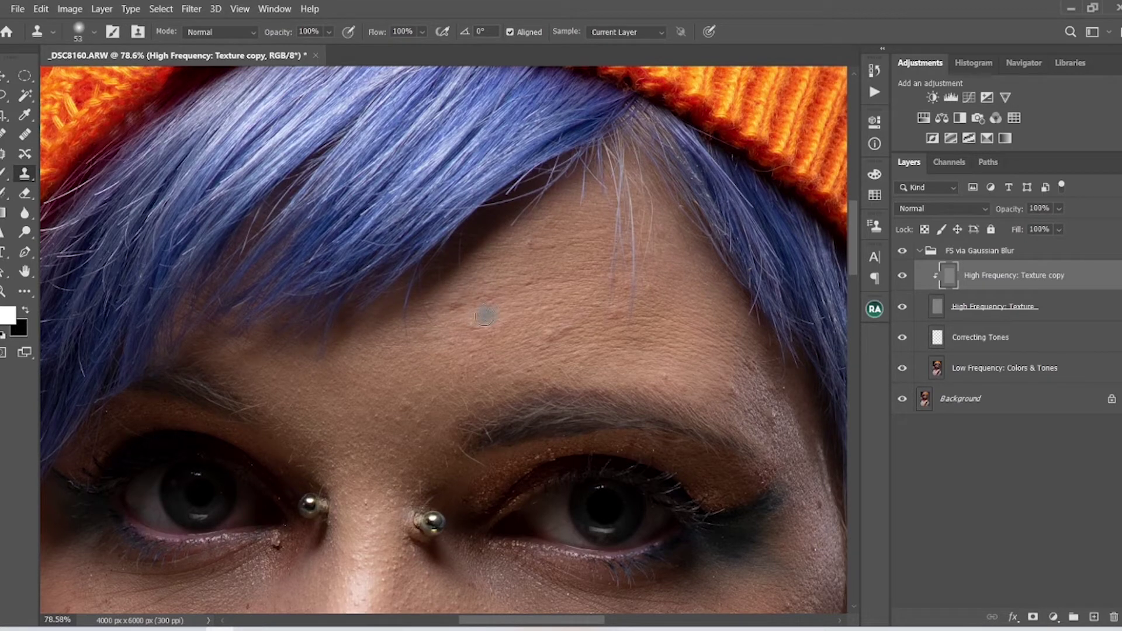
left_click(967, 274, "ctrl")
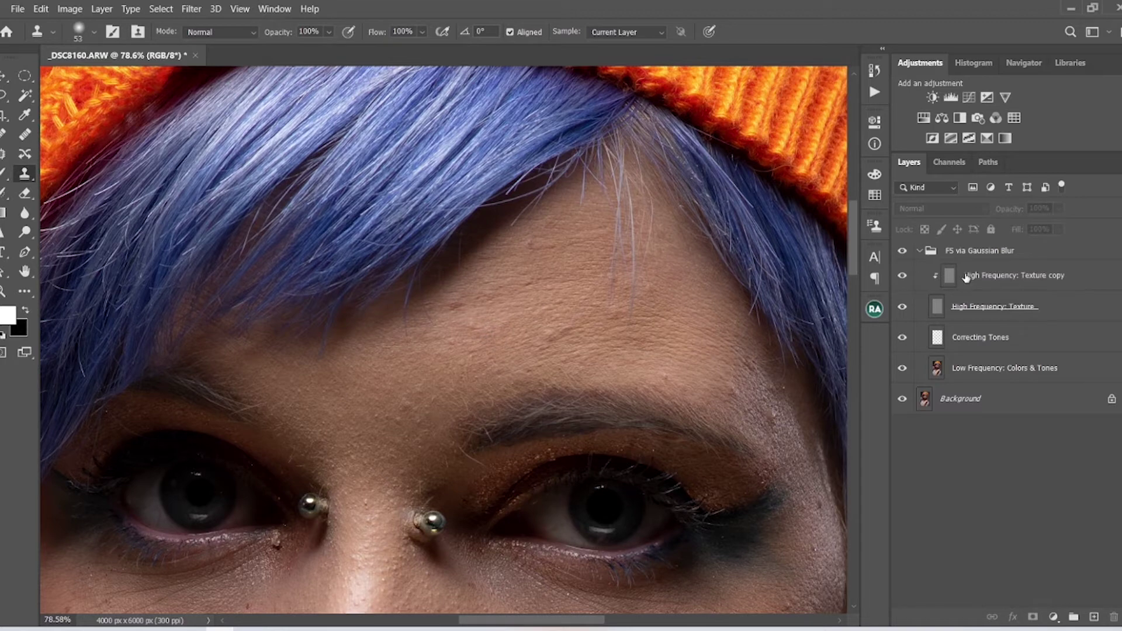
left_click(968, 277)
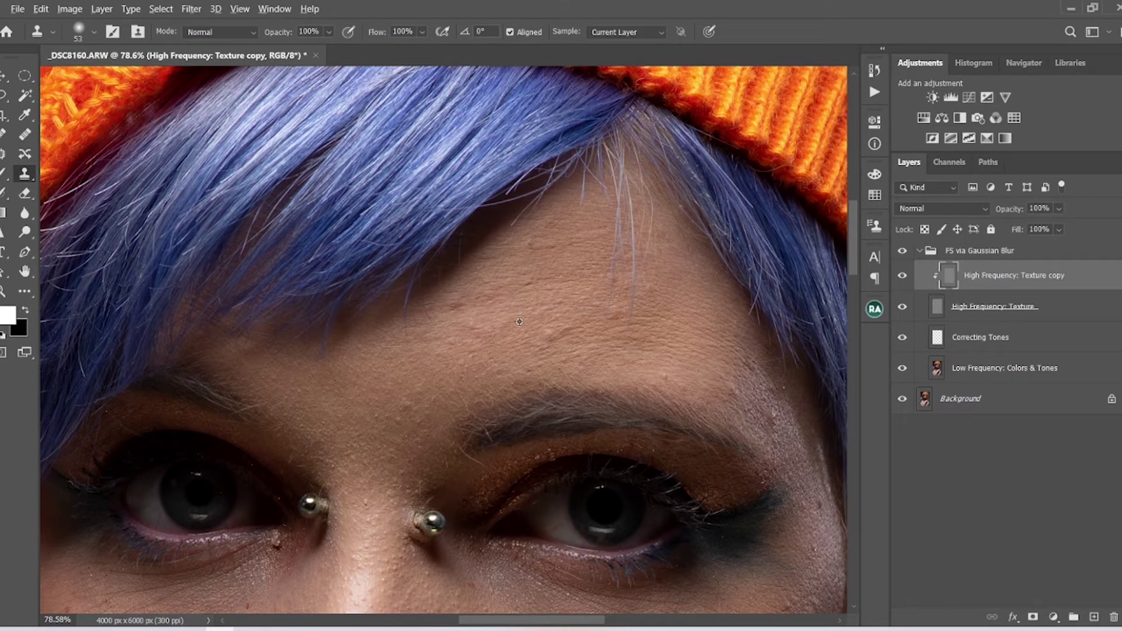
left_click(555, 340, "alt")
Clone nearby clean skin texture over the blemishes on the temple by the ear plug and the cheek below it
left_click_drag(759, 426, 707, 302)
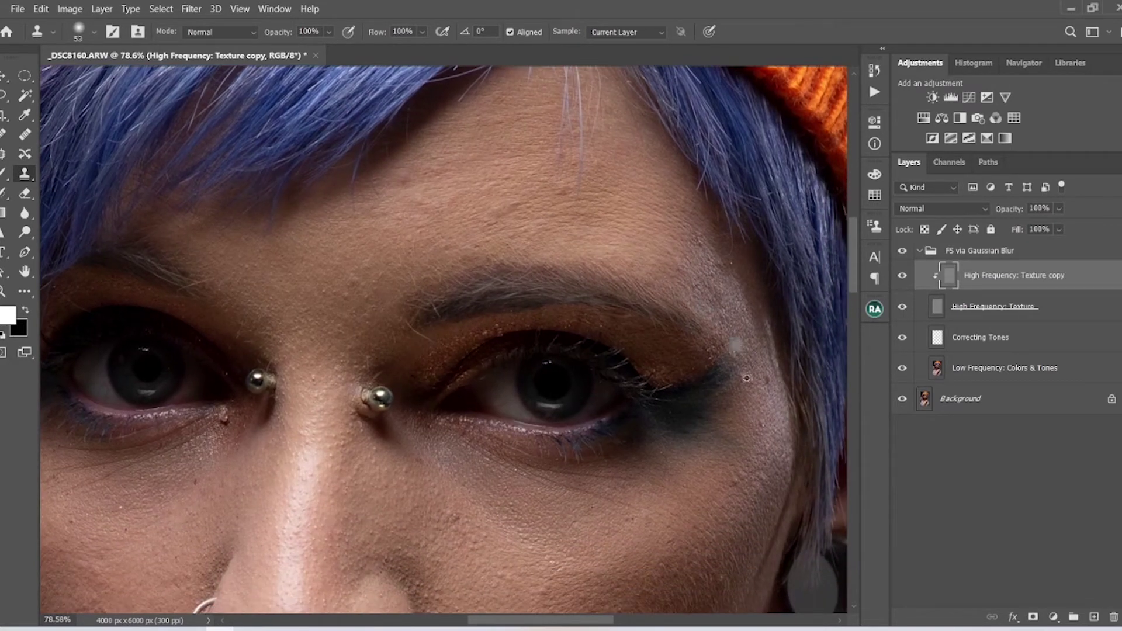
left_click(756, 400, "alt")
mouse_move(767, 378)
left_mouse_down()
mouse_move(745, 472)
mouse_move(731, 468)
left_mouse_up()
scroll(730, 467, "down", 5)
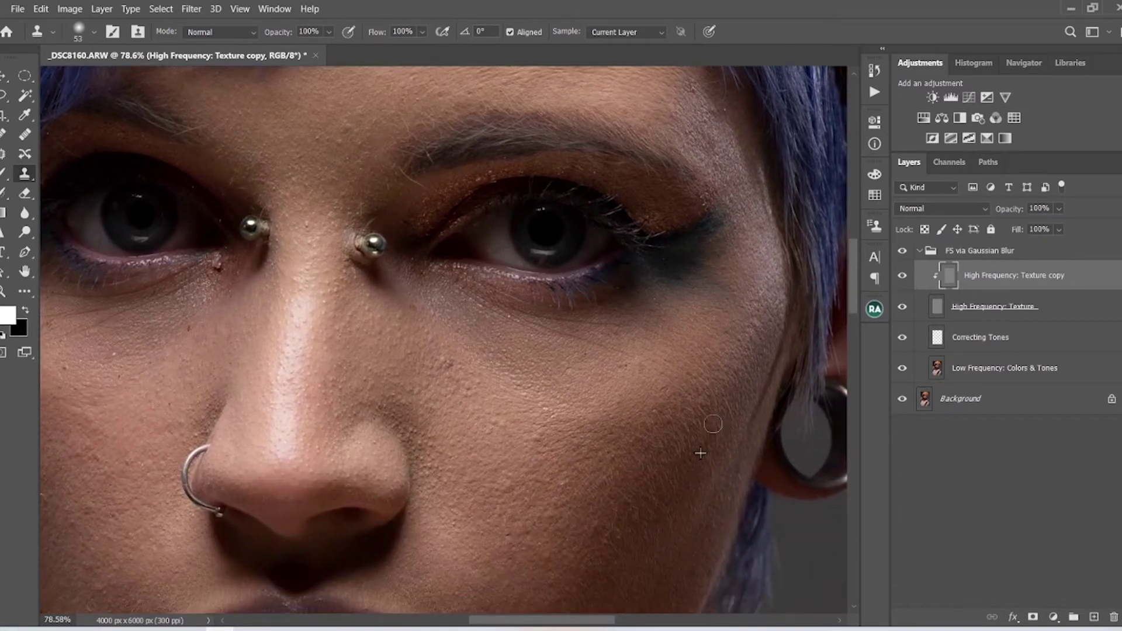
left_click(444, 361)
Clone away the bump under the inner eye corner and the spots on the cheek on the nose-ring side
mouse_move(445, 407)
left_mouse_down()
mouse_move(650, 374)
mouse_move(666, 415)
left_mouse_up()
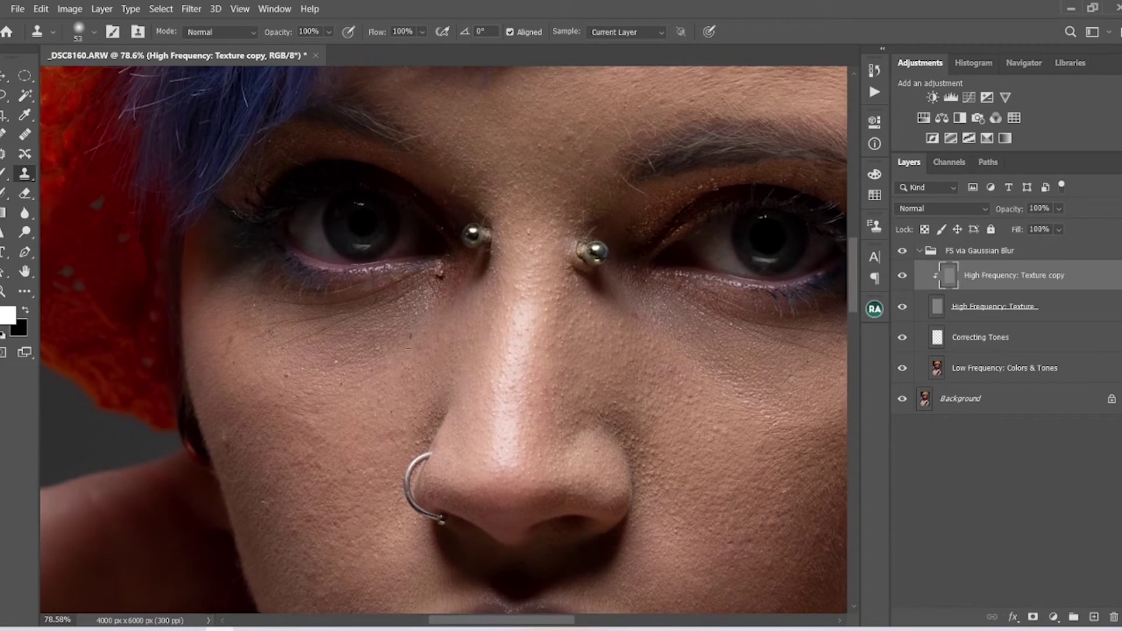
left_click(440, 271)
left_click(285, 377)
left_click(222, 410, "alt")
left_click(223, 439)
left_click(231, 446)
Clone clean texture over the blemish on the chin and the spot just below the lower lip's corner
left_click_drag(282, 389, 269, 286)
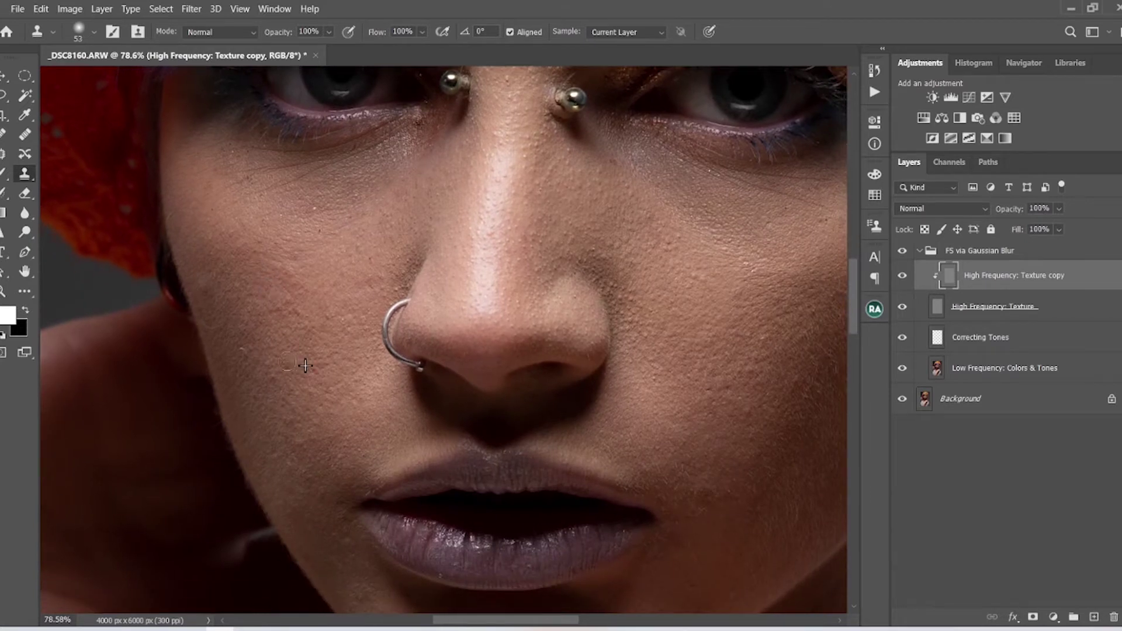
left_click_drag(308, 384, 208, 226)
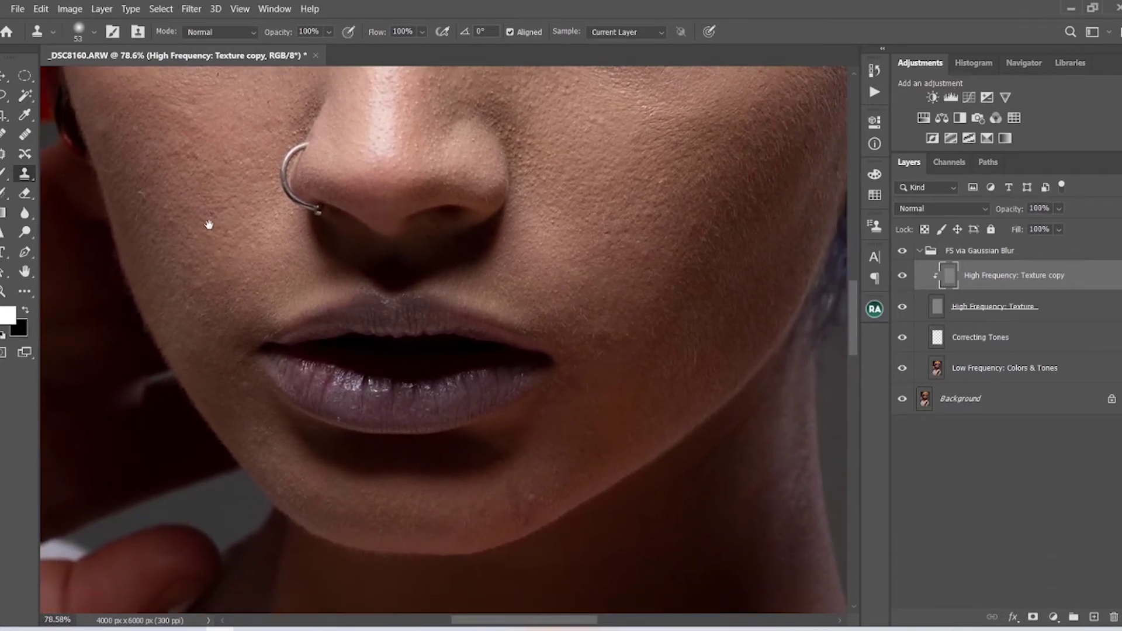
left_click(554, 487, "alt")
left_click_drag(538, 492, 526, 491)
left_click(516, 415, "alt")
left_click_drag(509, 436, 509, 438)
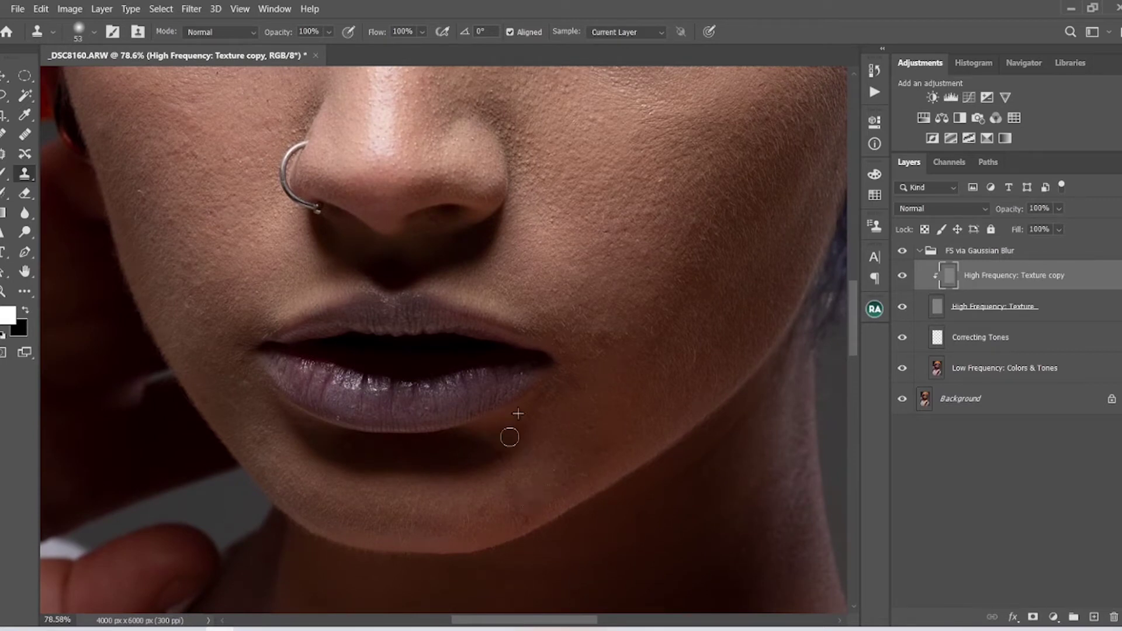
Clone out the small spots on the cheek beside the corner of the mouth, resampling clean skin nearby
left_click(620, 352, "alt")
left_click_drag(606, 371, 602, 350)
left_click(614, 337, "alt")
left_click(632, 349, "alt")
left_click_drag(625, 360, 625, 361)
Clone smooth skin texture over the spots at the base of the neck and the upper chest
scroll(626, 363, "down", 1)
scroll(626, 363, "down", 3)
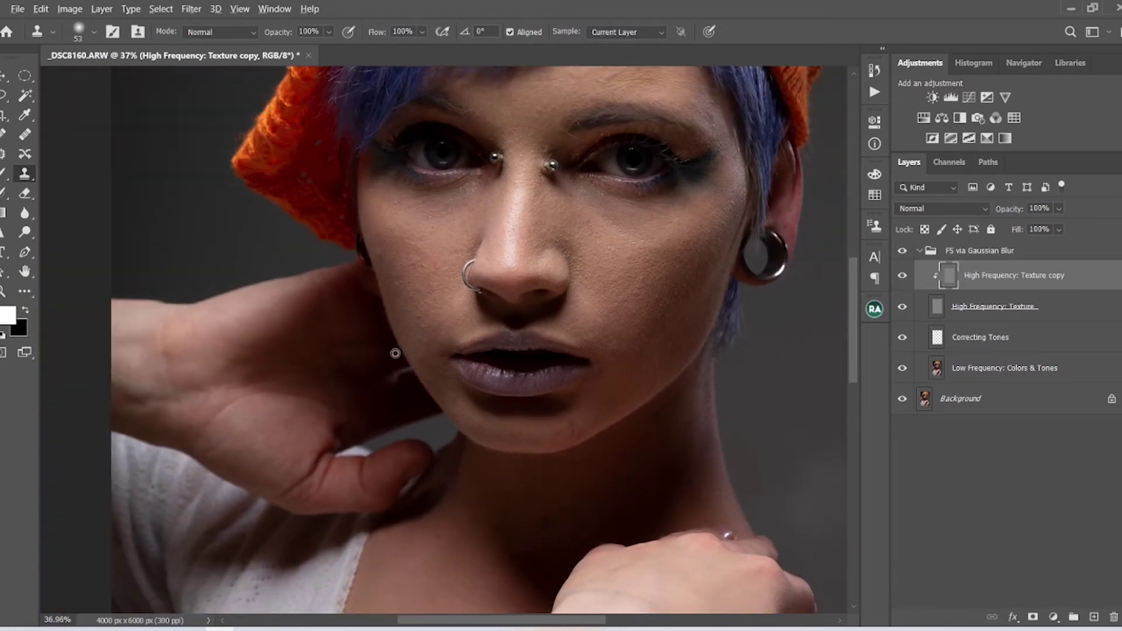
scroll(476, 531, "down", 5)
scroll(472, 347, "up", 2)
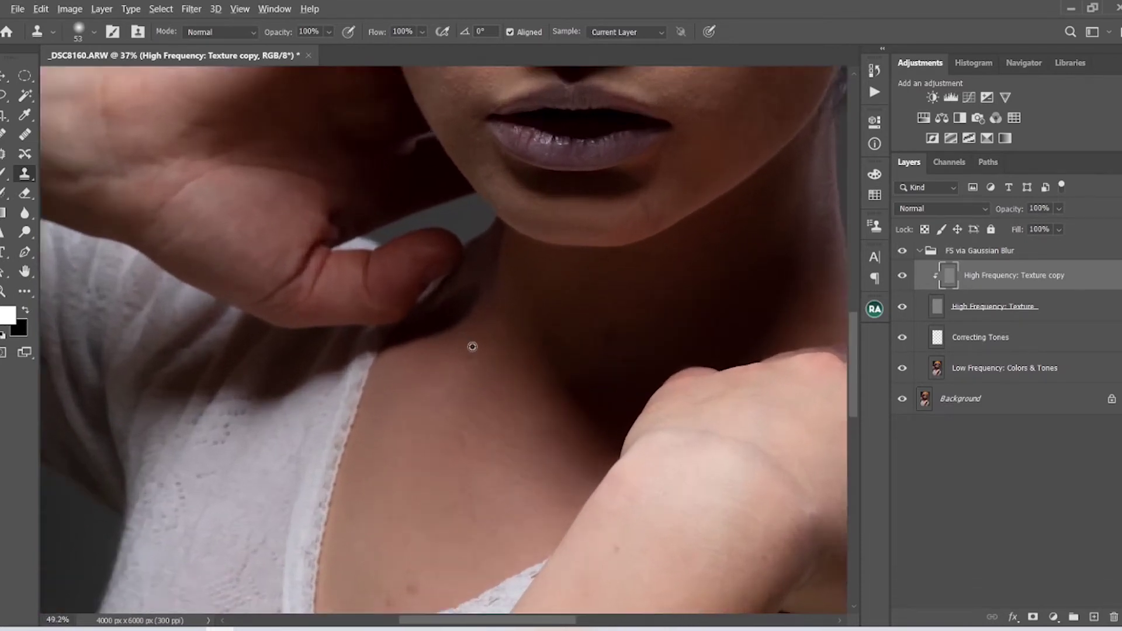
scroll(472, 347, "up", 6)
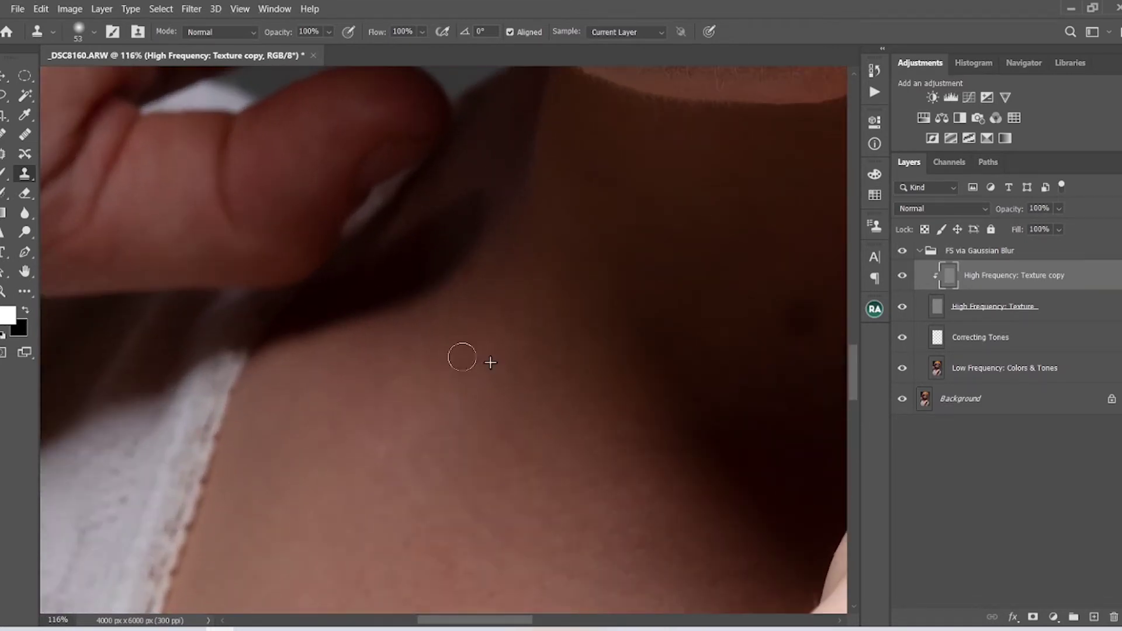
left_click_drag(462, 356, 472, 362)
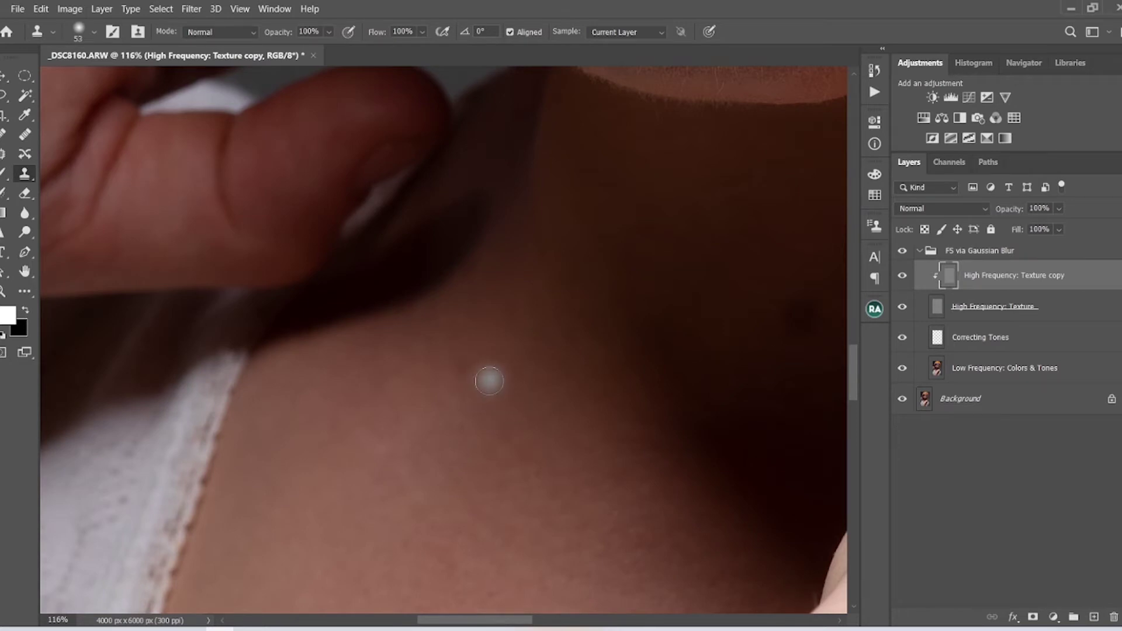
scroll(481, 382, "down", 6)
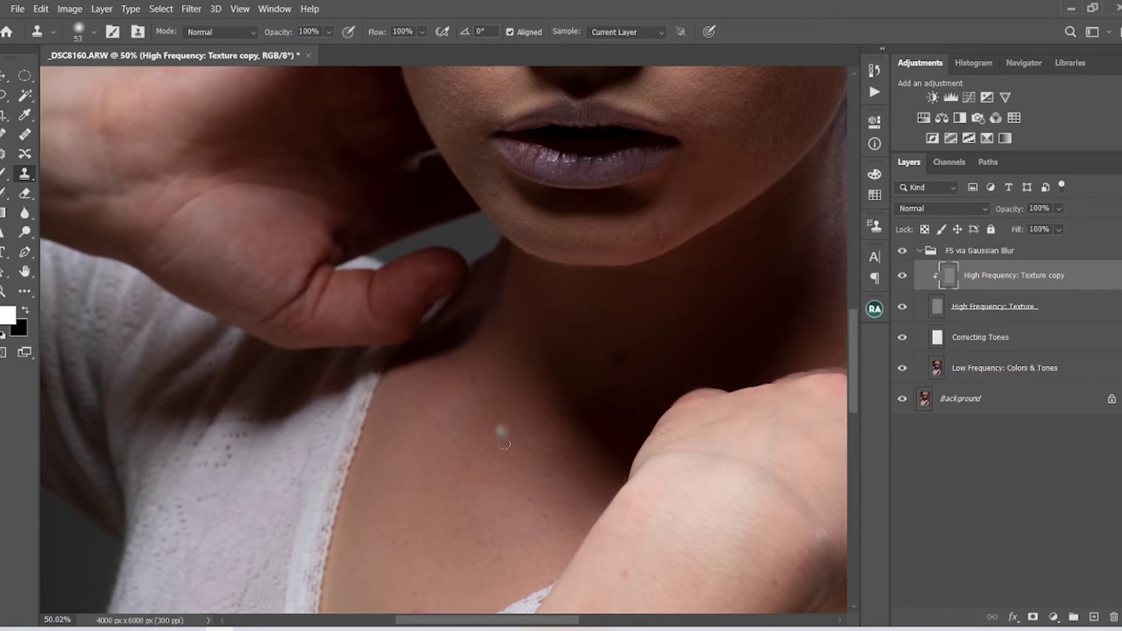
Clone over the two moles on the chest just above the lace neckline
scroll(511, 430, "down", 4)
left_click_drag(520, 471, 487, 336)
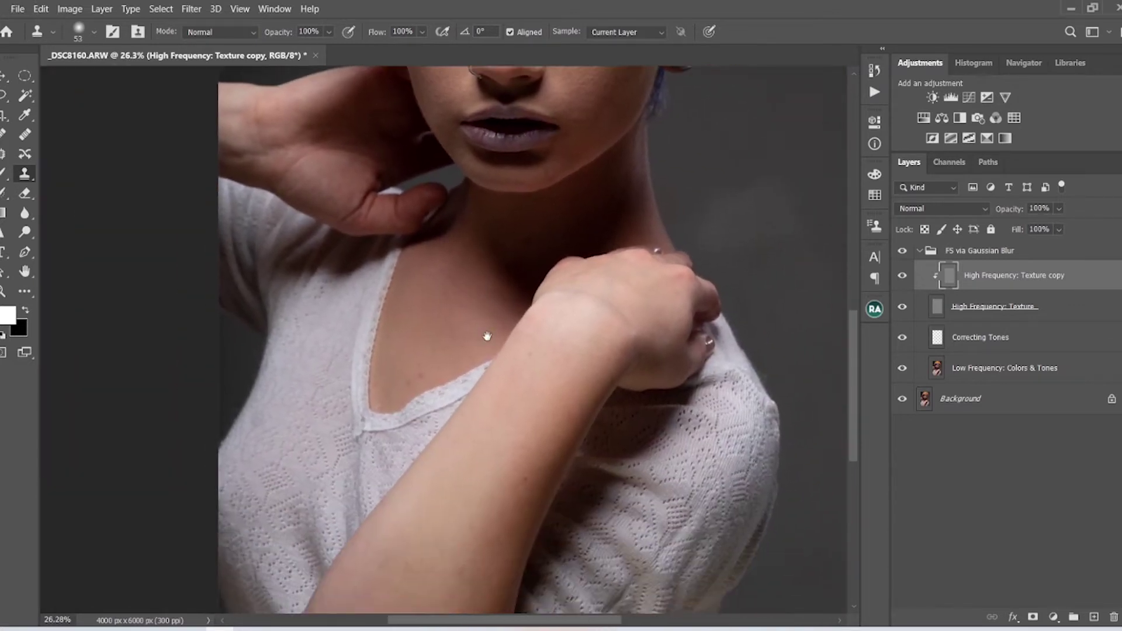
scroll(422, 377, "up", 5)
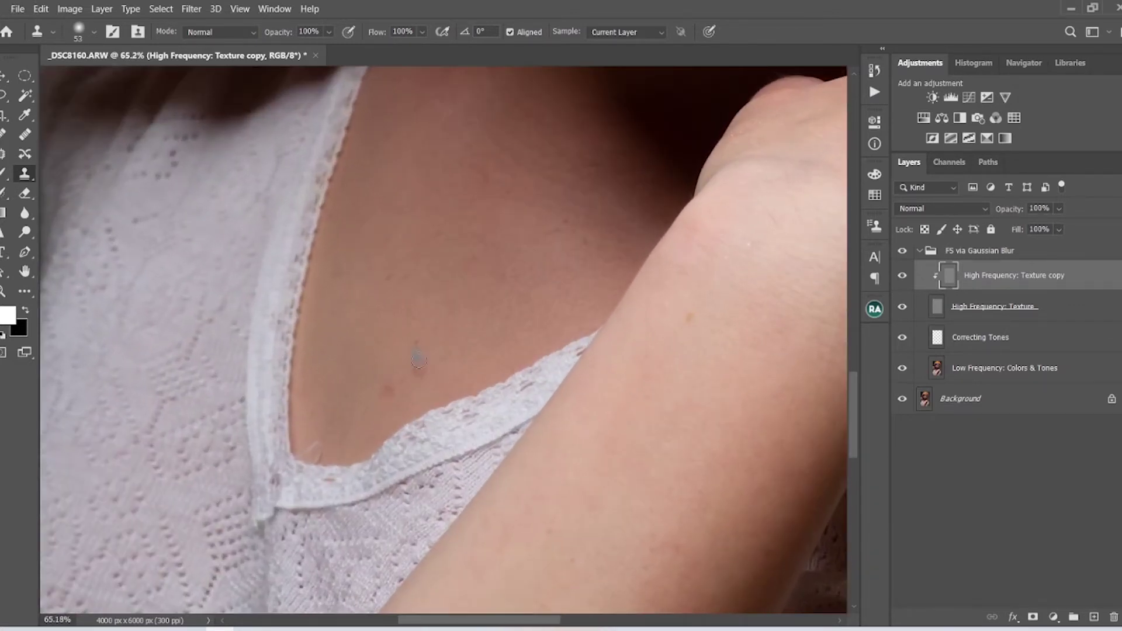
left_click(436, 363, "alt")
mouse_move(417, 369)
left_mouse_down()
mouse_move(373, 384)
mouse_move(387, 385)
left_mouse_up()
Clone away the spots on the raised forearm, from below the wrist to its shaded edge
left_click(688, 318)
scroll(709, 314, "down", 3)
left_click(641, 435)
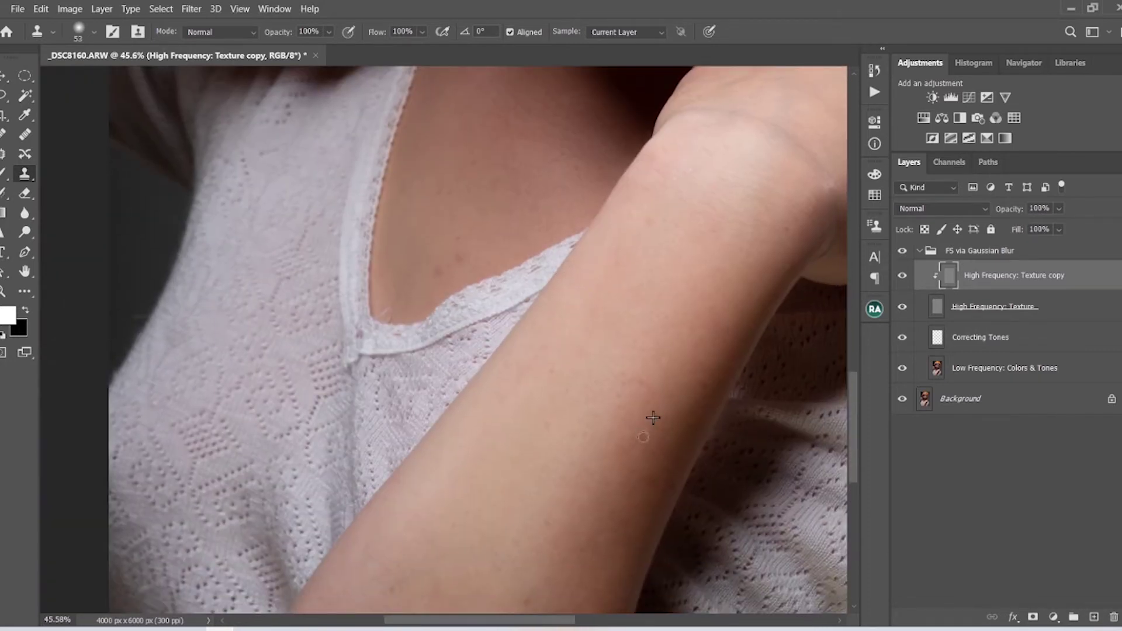
left_click(680, 382)
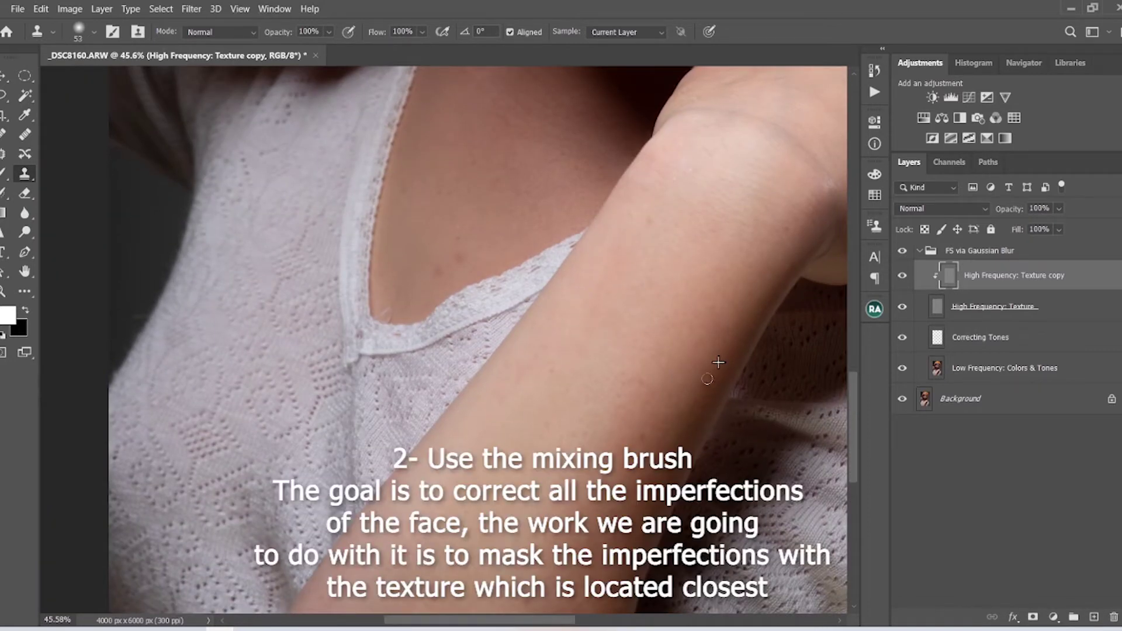
Enlarge the Clone Stamp brush to 74 px and retouch the spots on the forearm toward the elbow
left_click_drag(549, 505, 519, 372)
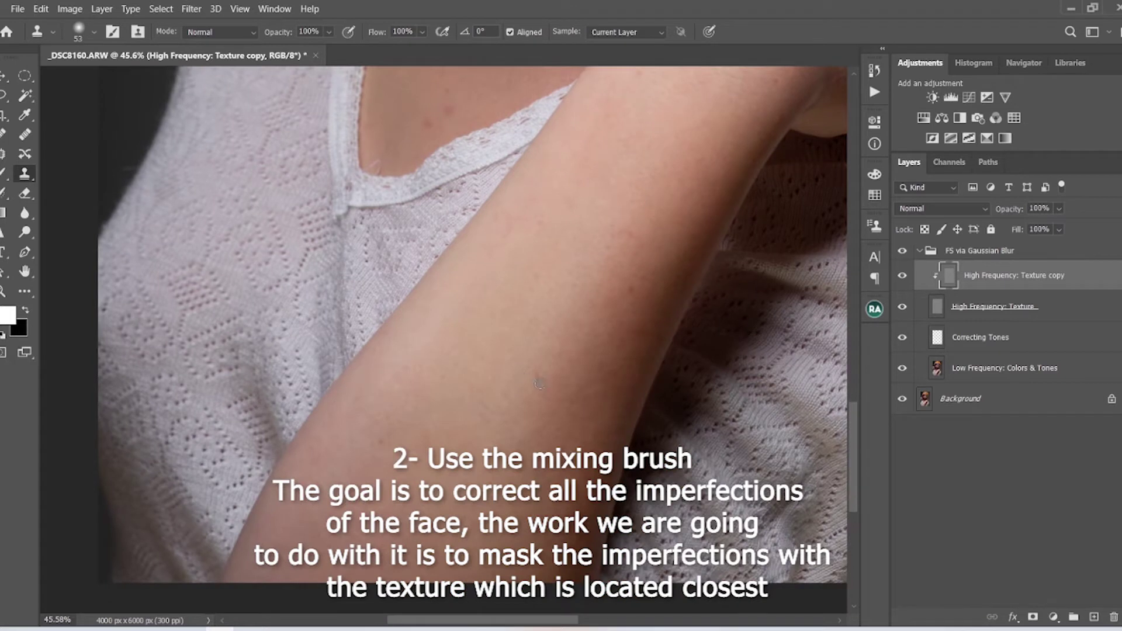
right_click(522, 451, "alt")
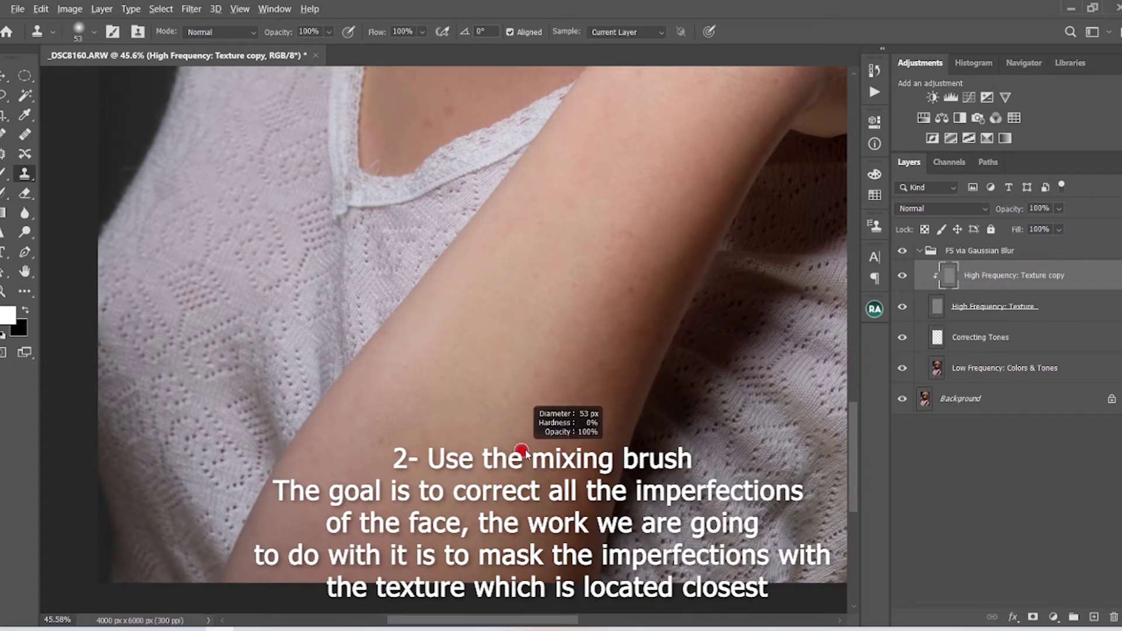
left_click_drag(523, 447, 520, 452)
left_click(398, 414, "alt")
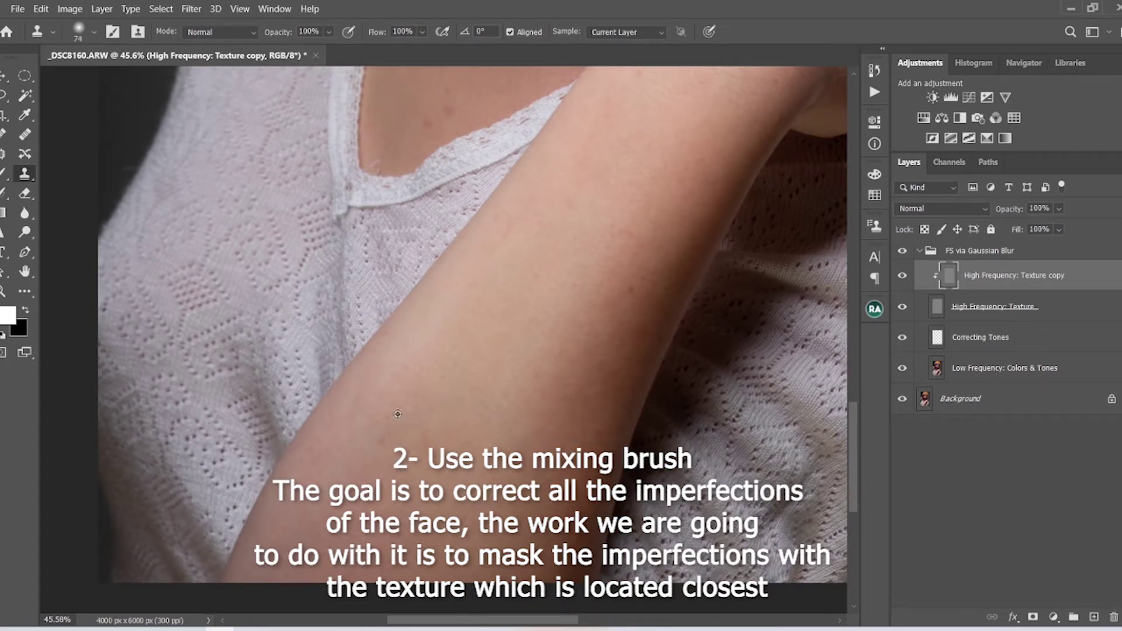
Compare the retouched portrait with the FS via Gaussian Blur group hidden and shown
scroll(398, 409, "down", 3)
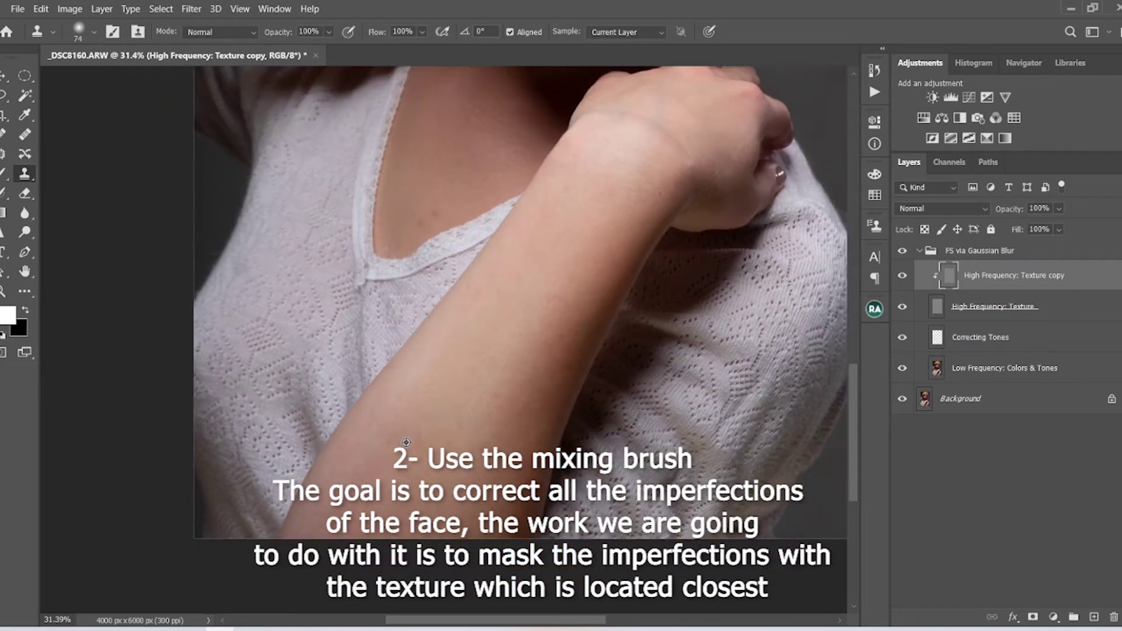
scroll(408, 437, "down", 2)
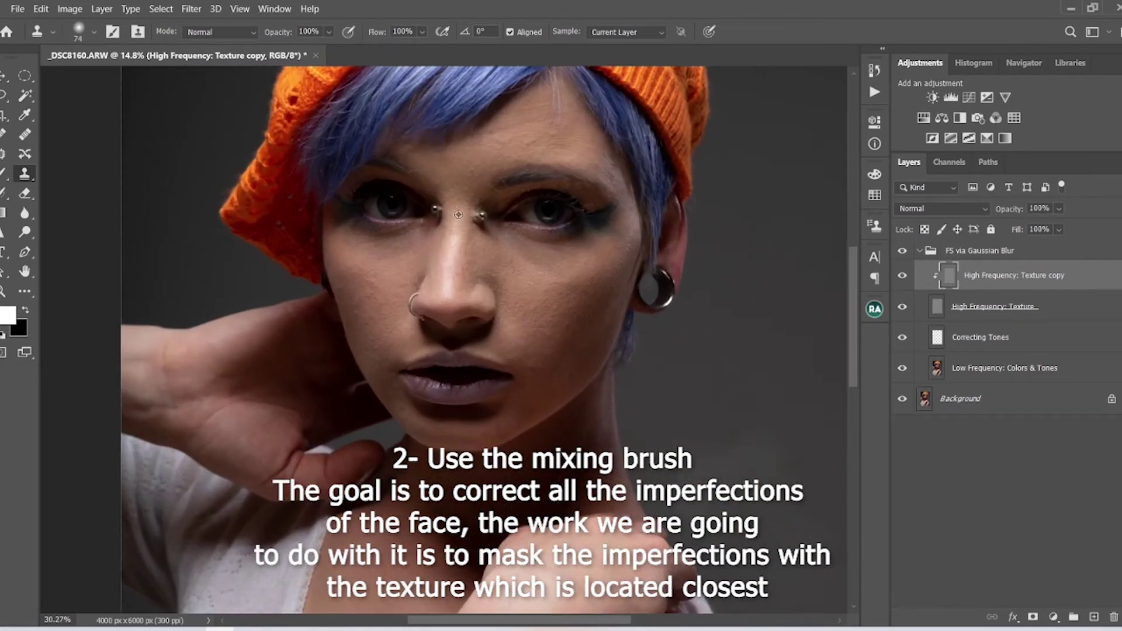
scroll(409, 252, "up", 3)
left_click_drag(476, 227, 504, 313)
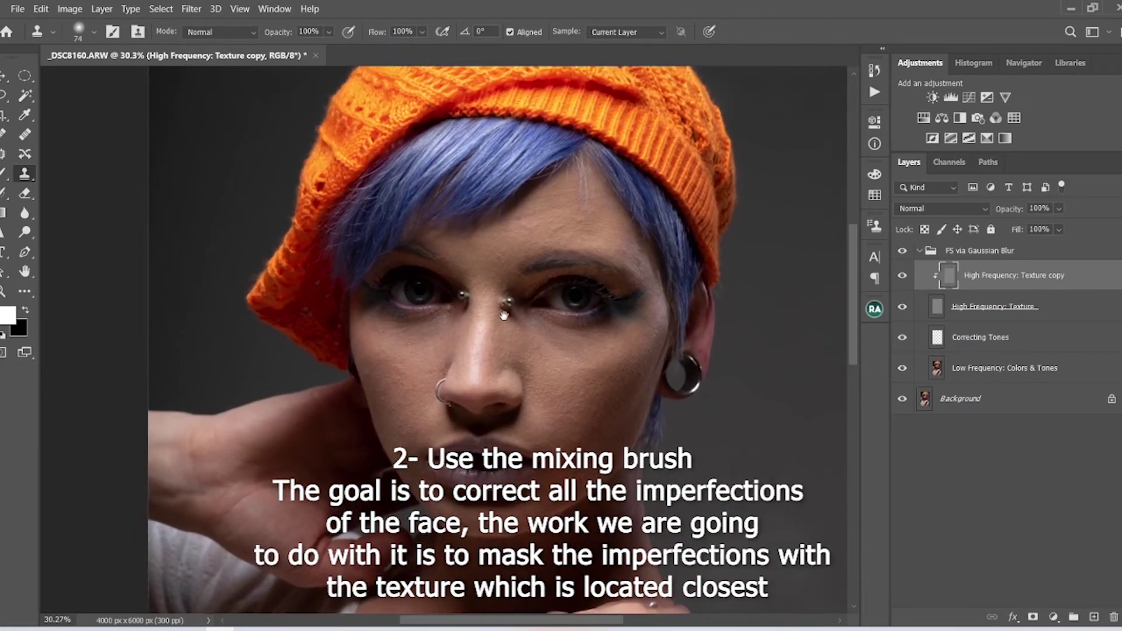
left_click(906, 250)
left_click(907, 250)
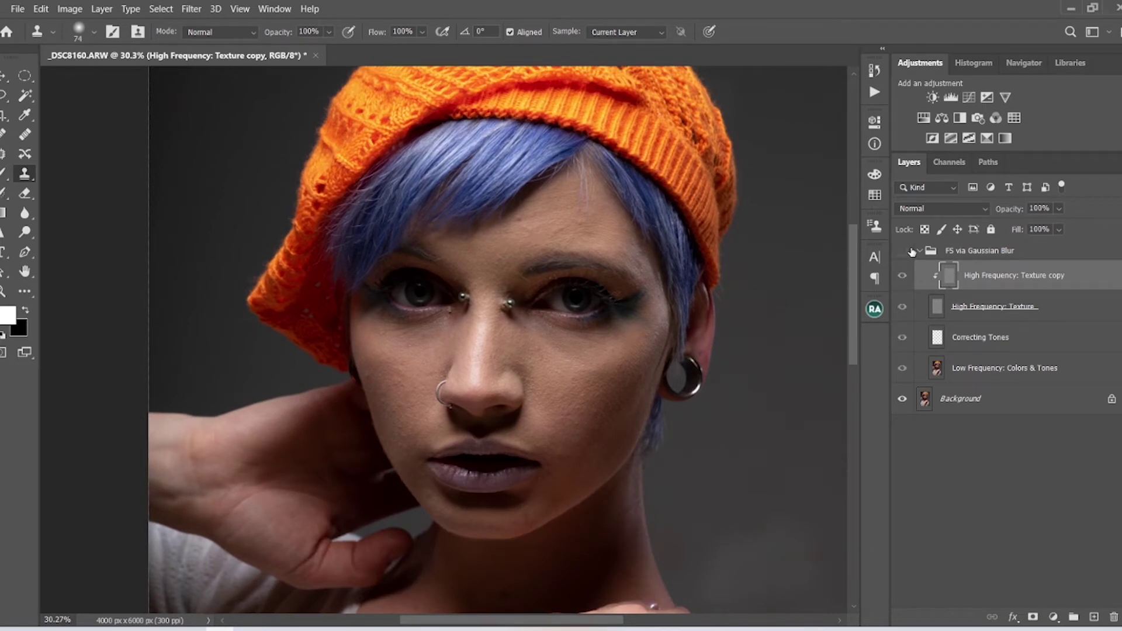
left_click(906, 250)
Select the Correcting Tones layer with the Mixer Brush tool and hide the High Frequency: Texture layer
left_click(952, 342)
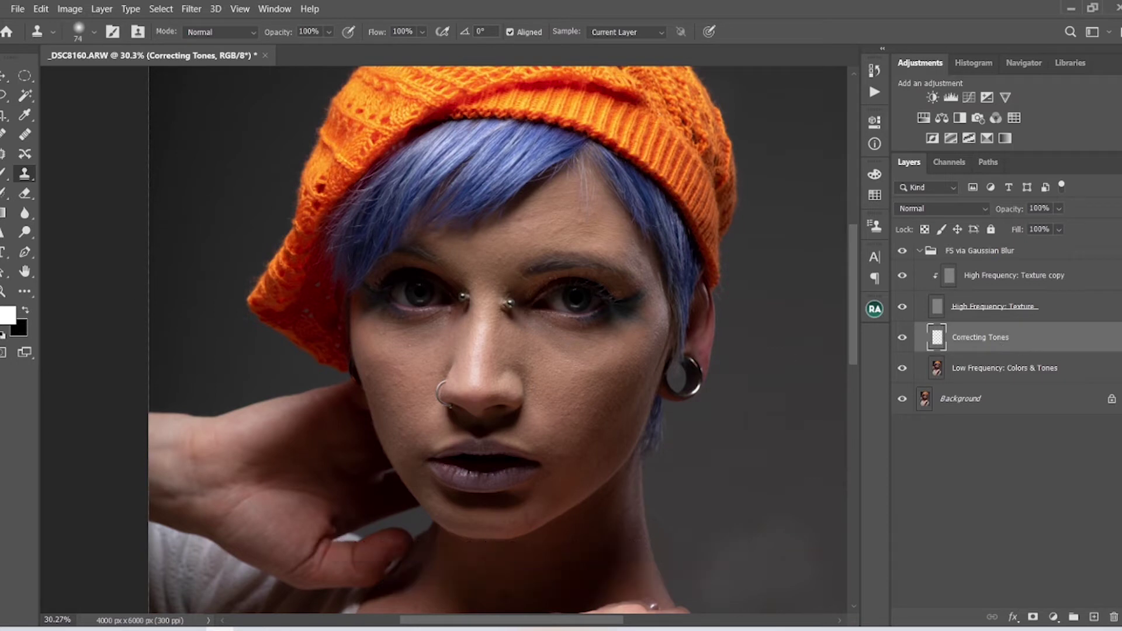
key("u")
left_click(29, 290)
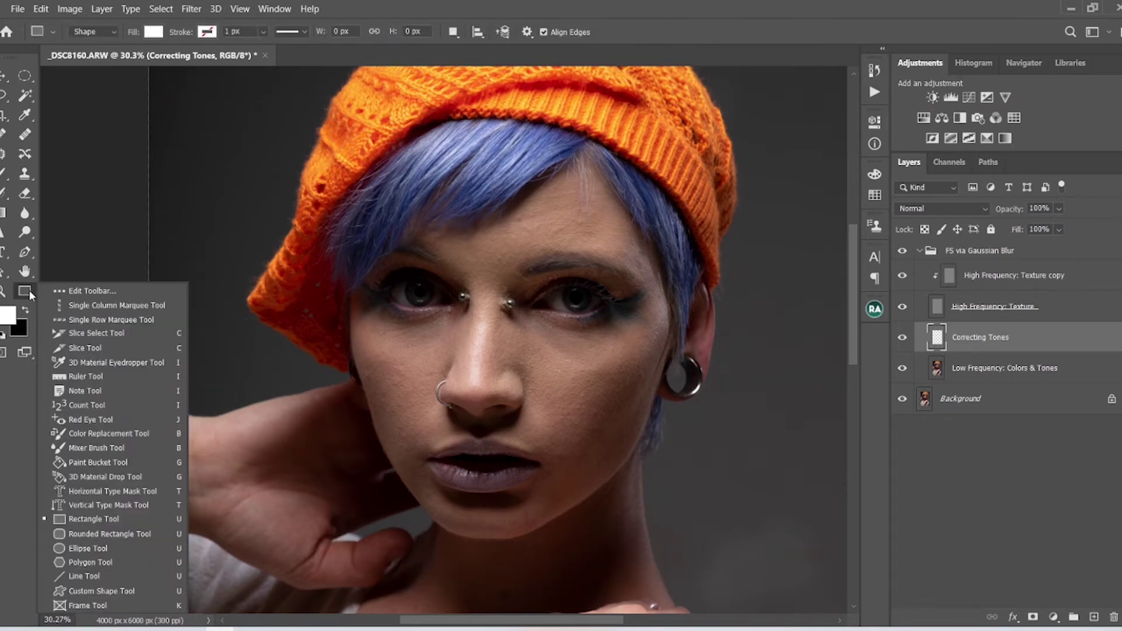
left_click(89, 448)
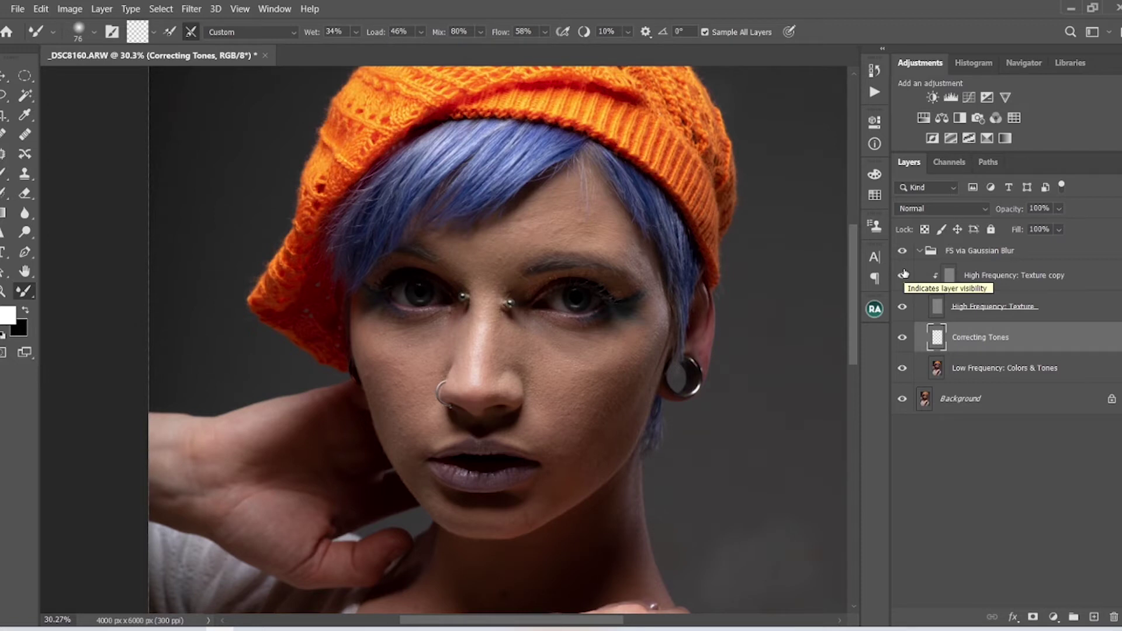
left_click(900, 307)
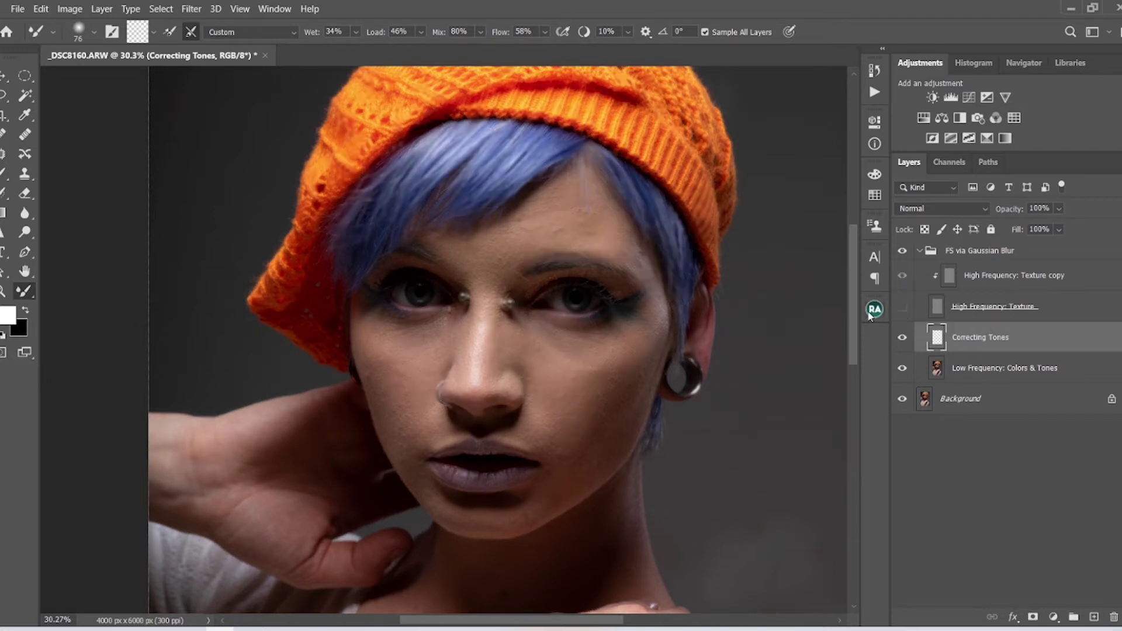
scroll(611, 391, "up", 3)
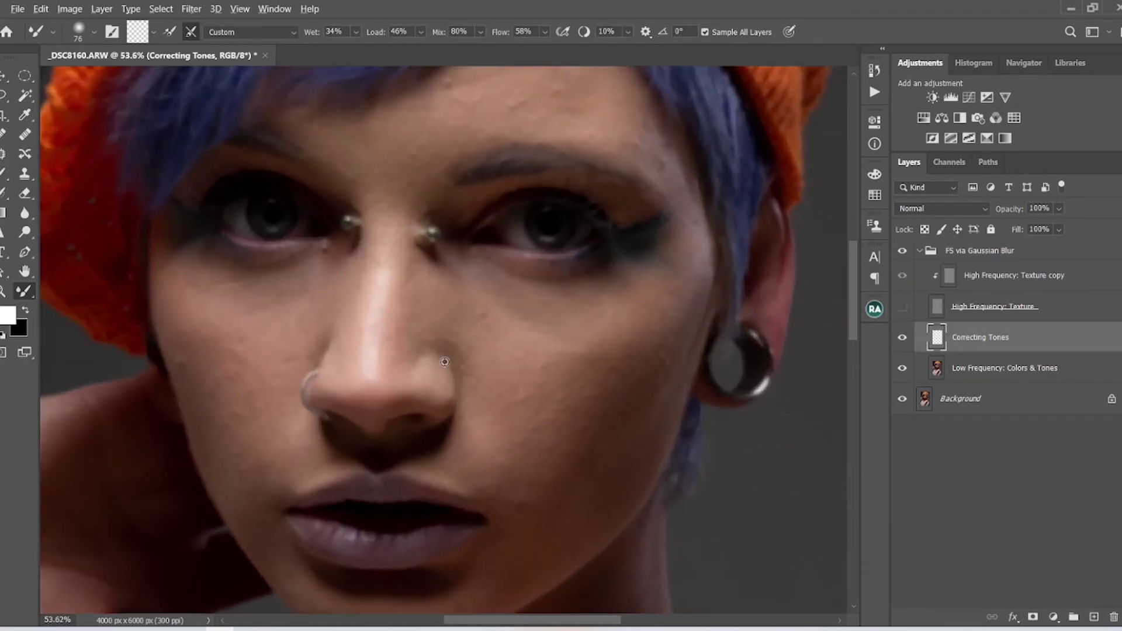
Blend the uneven forehead tones above the eyebrows on Correcting Tones with the Mixer Brush enlarged to 136 px
scroll(524, 367, "down", 2)
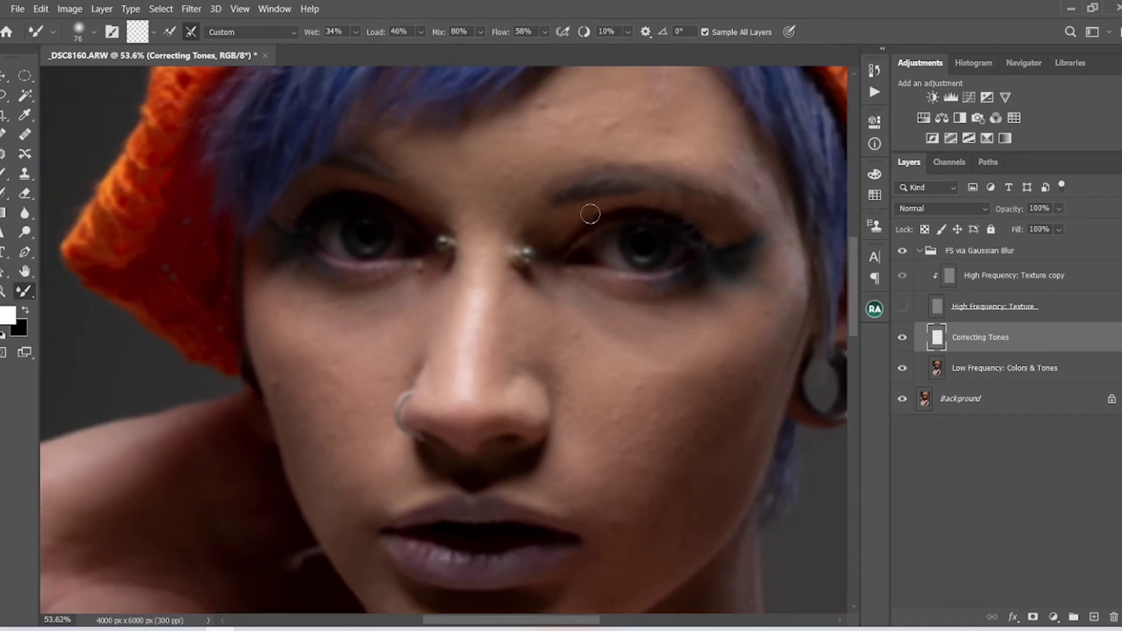
left_click_drag(596, 187, 604, 310)
scroll(603, 310, "up", 4)
mouse_move(591, 202)
left_mouse_down()
mouse_move(566, 275)
mouse_move(580, 277)
left_mouse_up()
scroll(565, 277, "down", 1)
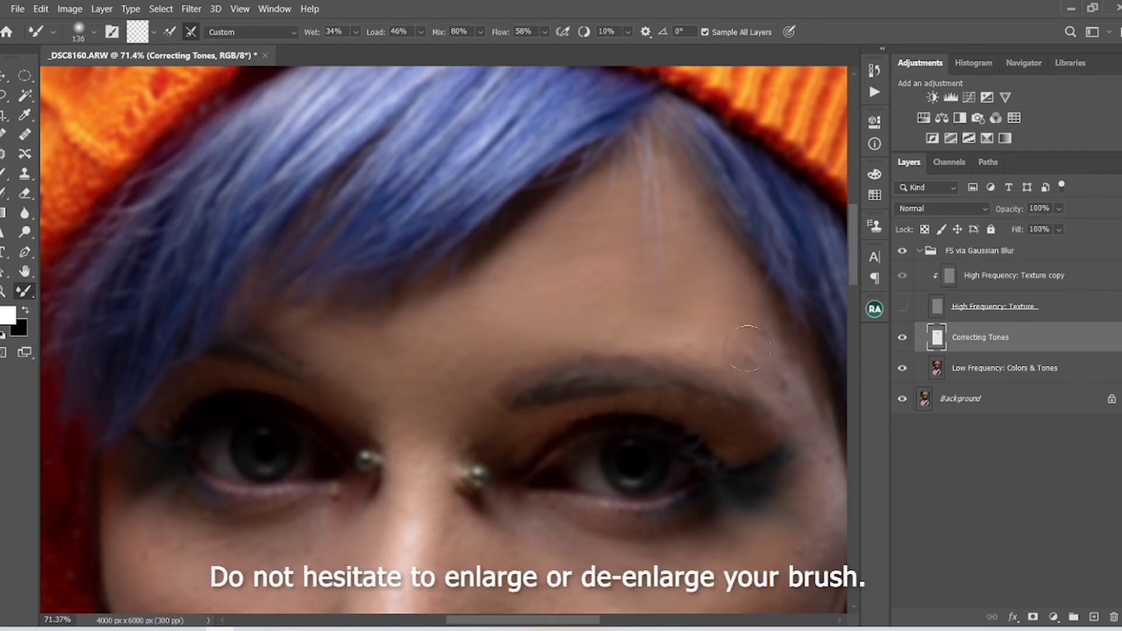
Reduce the Mixer Brush to 90 px and smooth the temple skin beside the outer eyebrow and eye
scroll(725, 345, "up", 3)
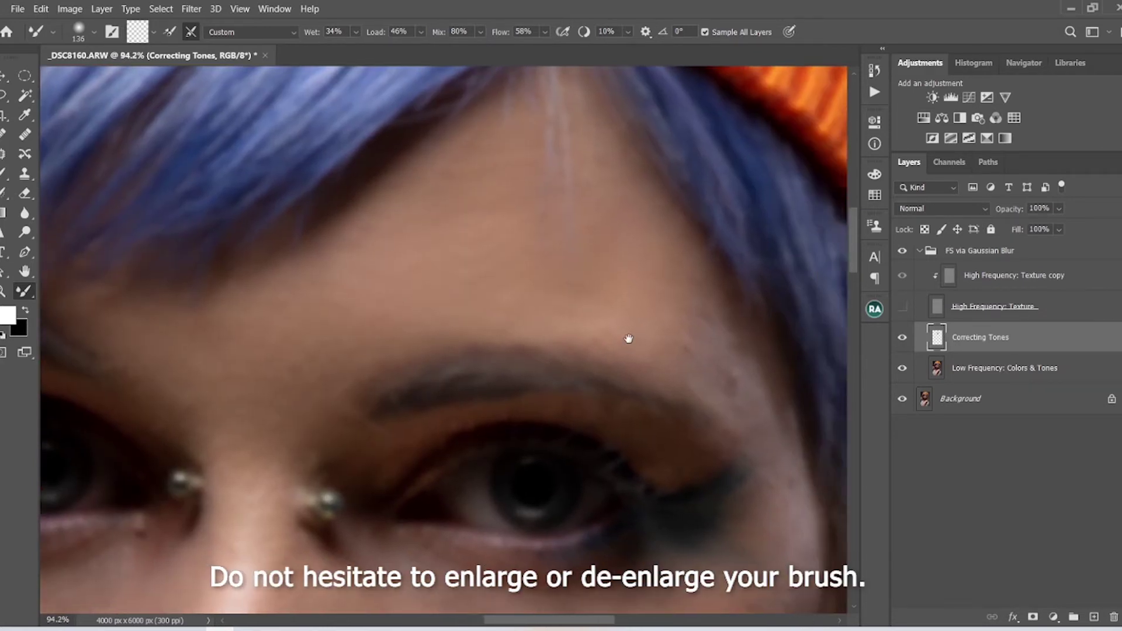
key("bracketleft")
key("bracketleft")
key("bracketleft")
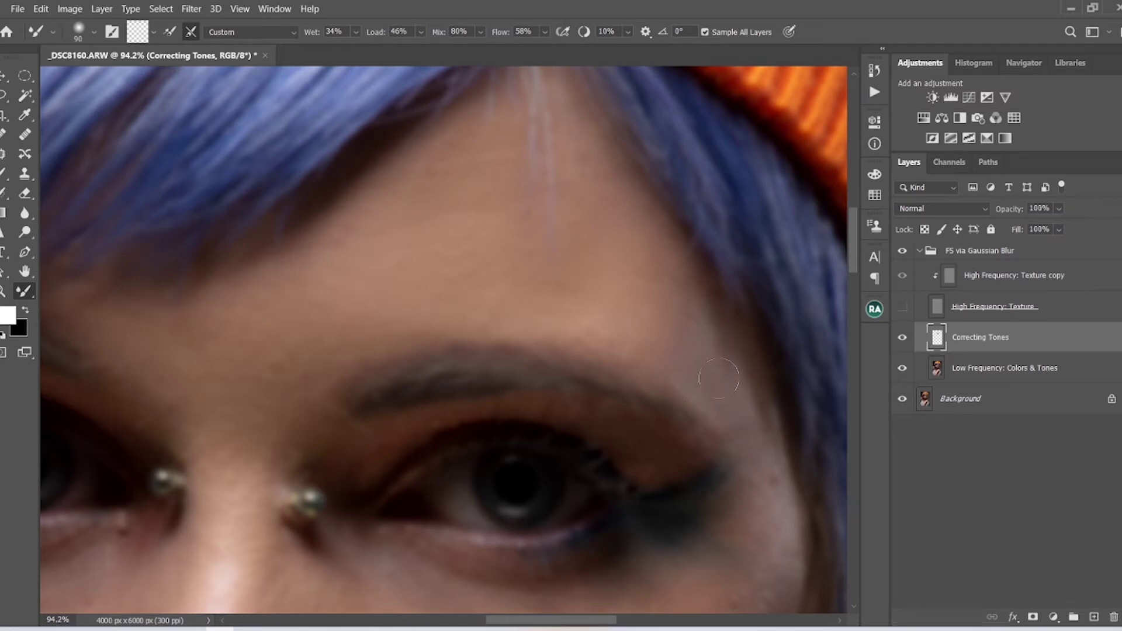
scroll(727, 435, "down", 3)
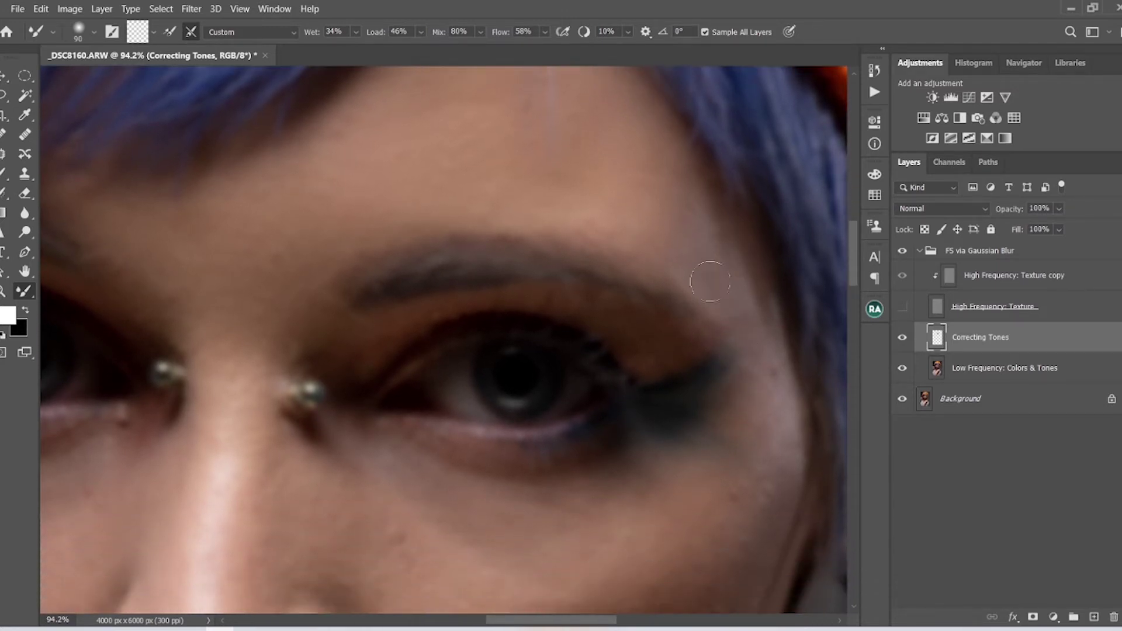
left_click_drag(739, 448, 786, 338)
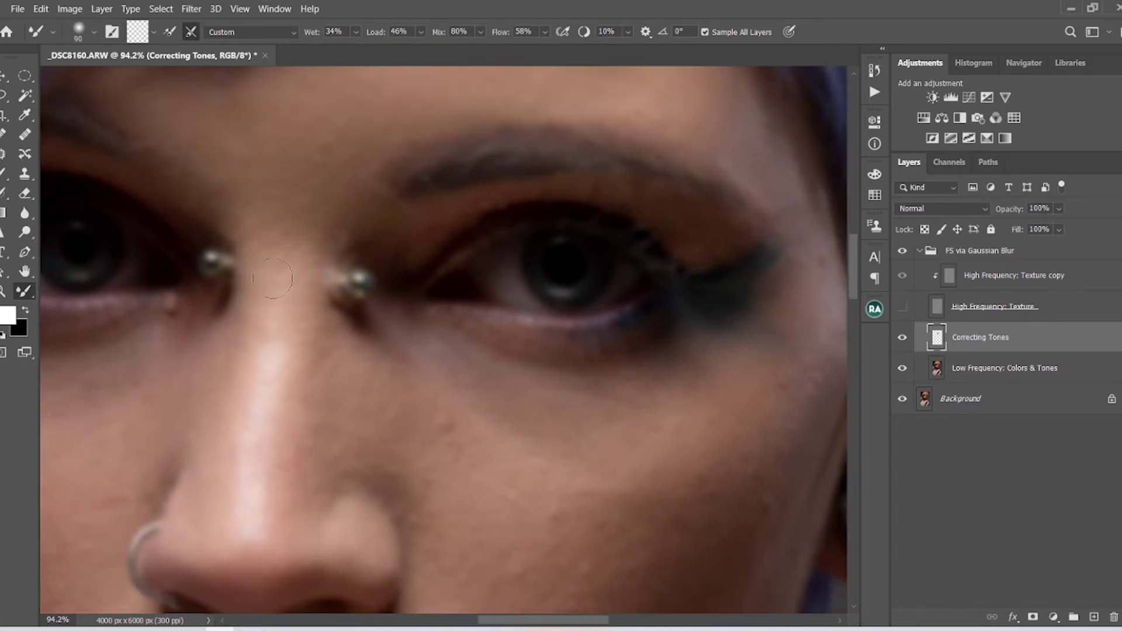
Enlarge the Mixer Brush to 232 px and blend the tones of the earring-side cheek between eye and mouth
scroll(271, 278, "down", 2)
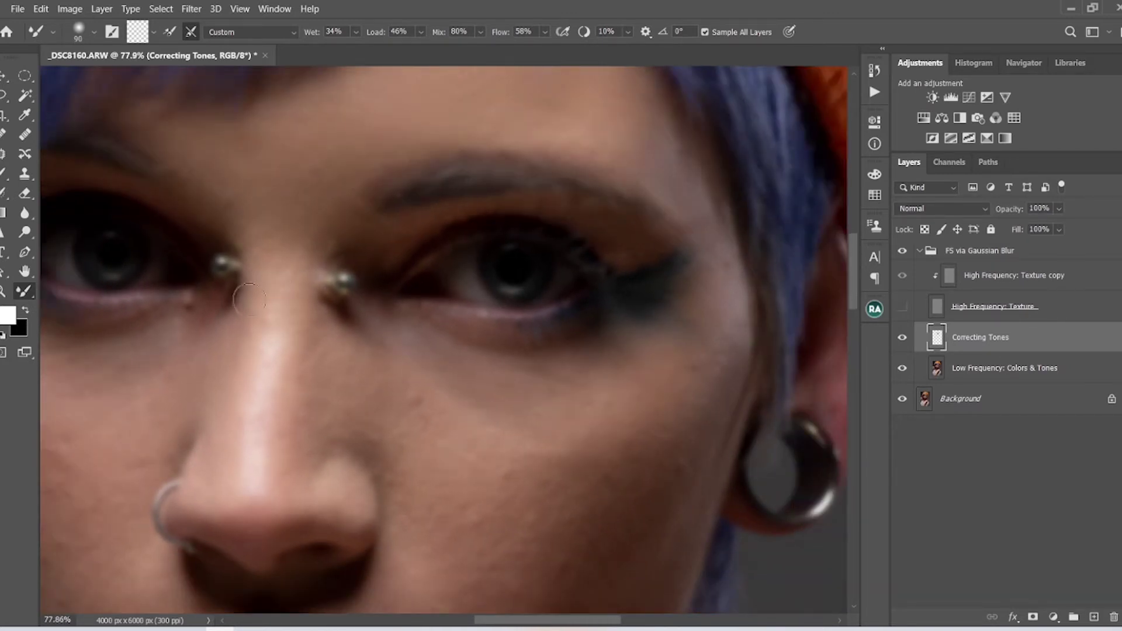
scroll(248, 301, "down", 3)
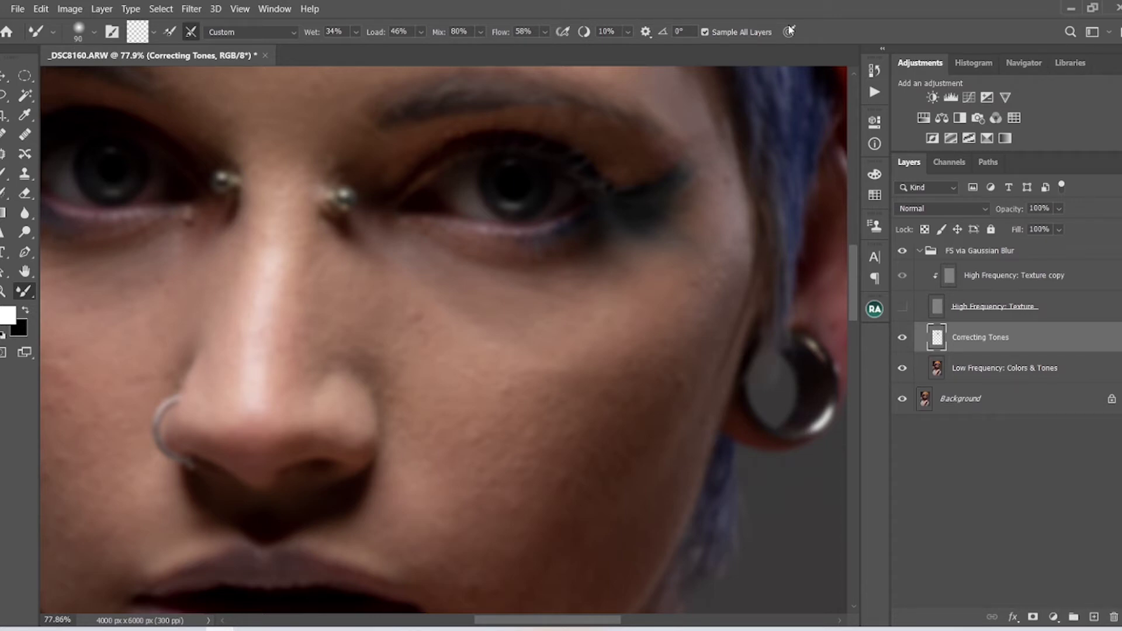
left_click_drag(495, 326, 502, 326)
left_click_drag(482, 421, 500, 419)
left_click_drag(505, 357, 524, 365)
scroll(502, 426, "down", 3)
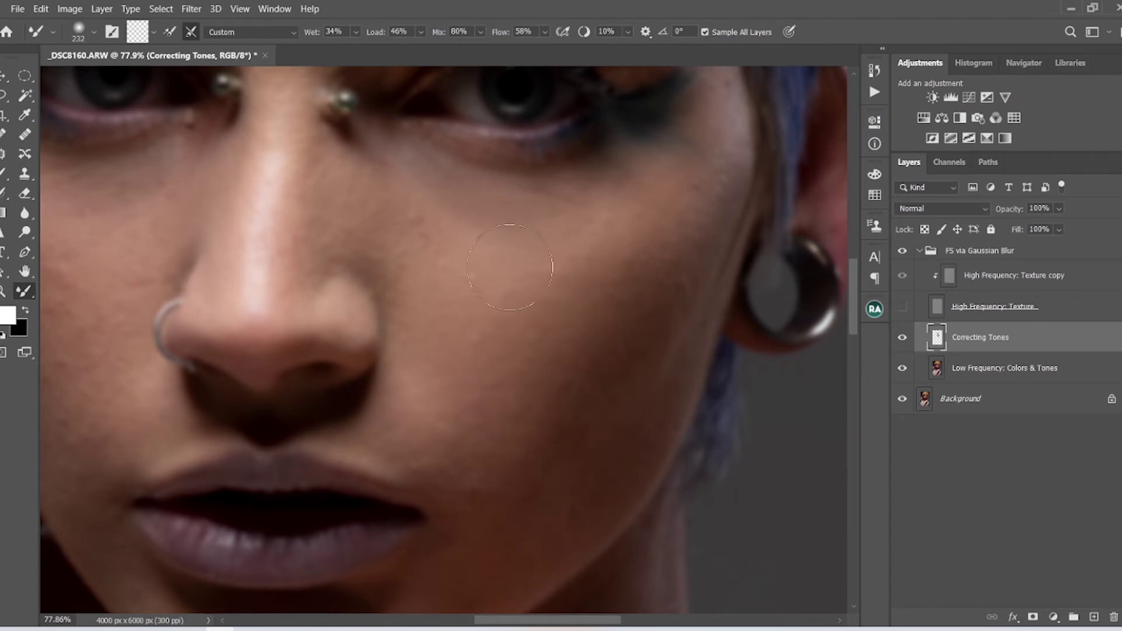
left_click_drag(463, 230, 423, 209)
Compare the portrait with the FS via Gaussian Blur group off and on while the High Frequency: Texture layer is temporarily shown
scroll(542, 396, "down", 5)
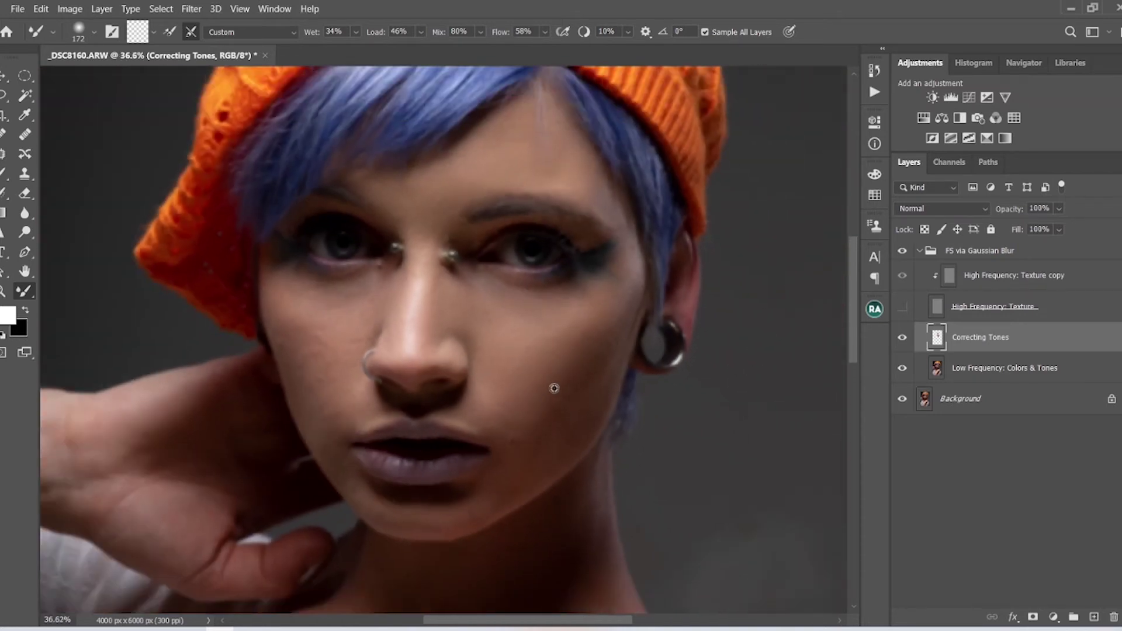
left_click(904, 307)
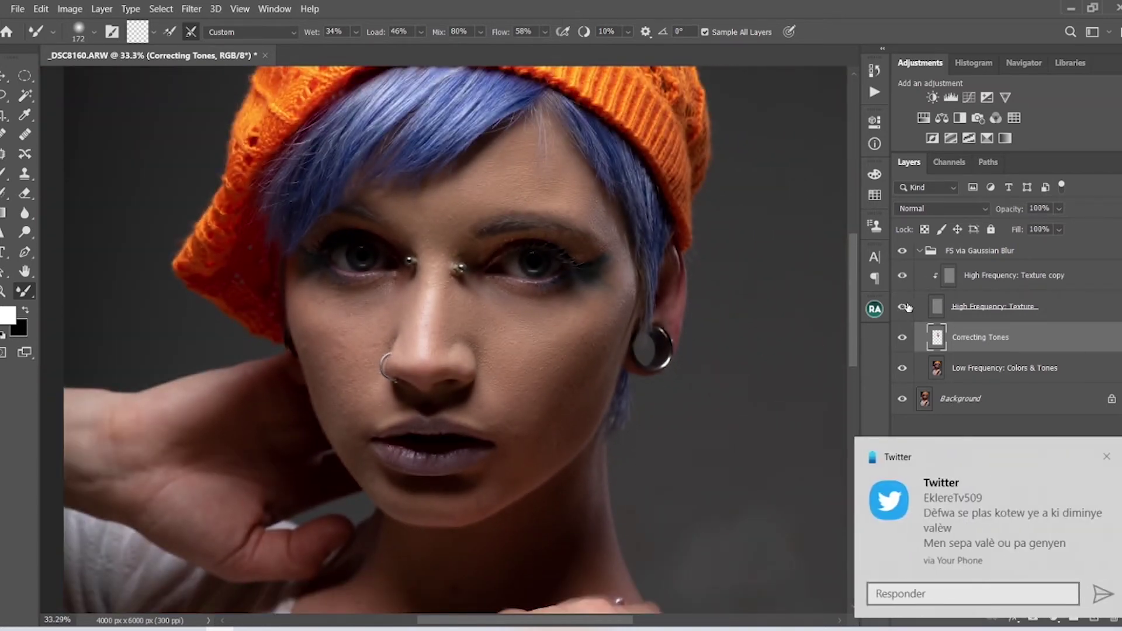
scroll(615, 261, "up", 1)
left_click(900, 251)
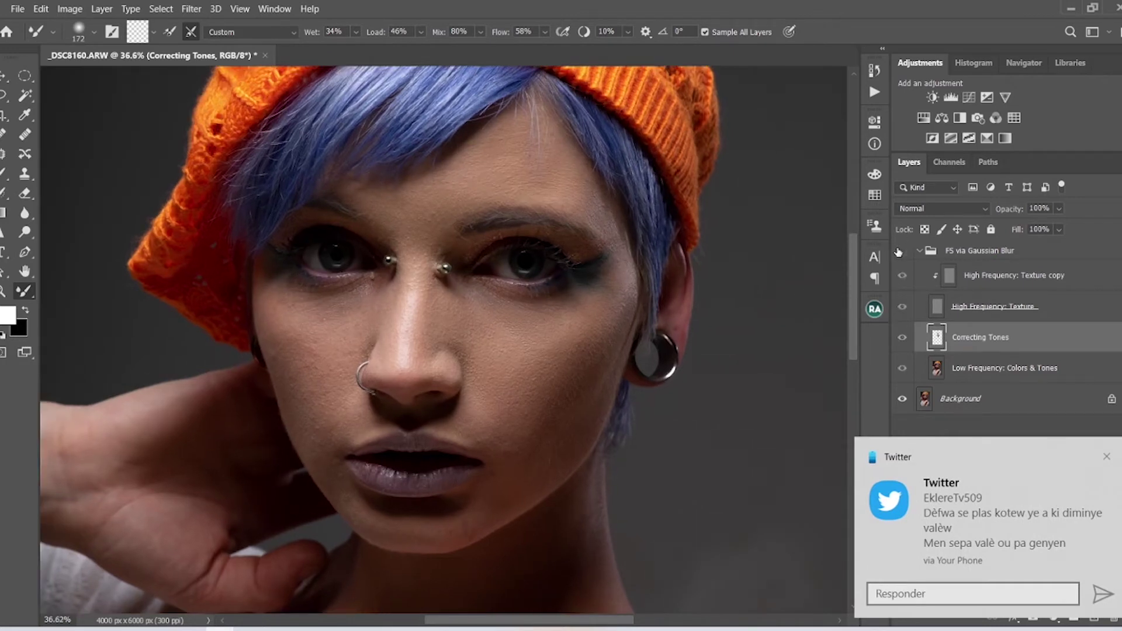
left_click(900, 251)
left_click(903, 306)
Set the Mixer Brush to 160 px and smooth the shaded lower cheek between the mouth corner and the ear
scroll(614, 359, "up", 10)
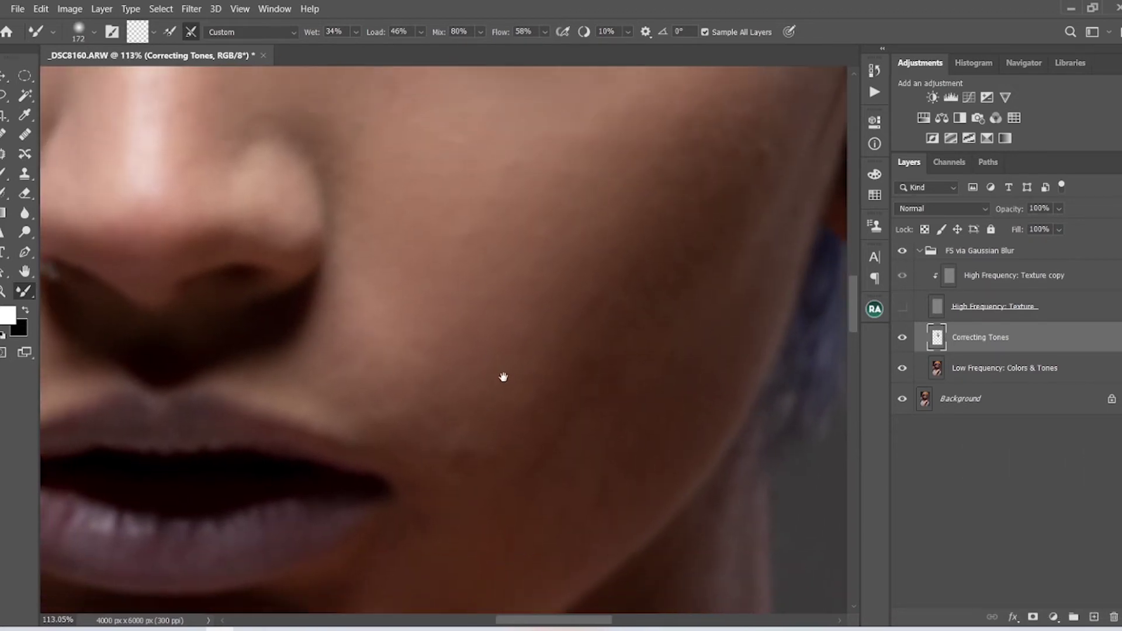
scroll(504, 377, "down", 1)
right_click(497, 380, "alt")
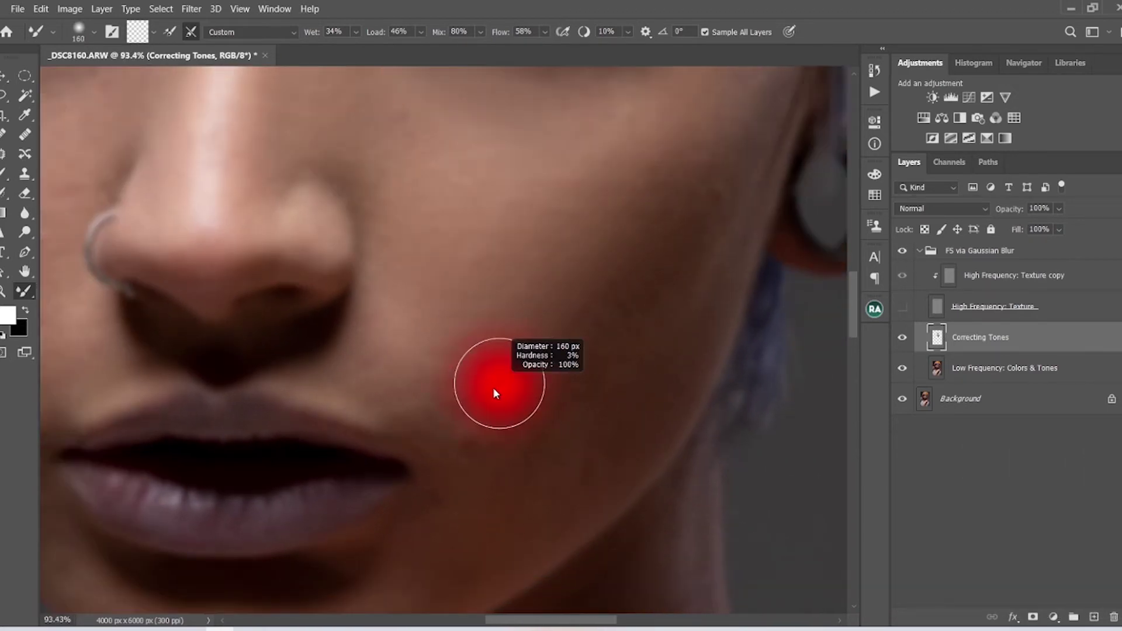
mouse_move(474, 438)
left_mouse_down()
mouse_move(507, 396)
mouse_move(468, 431)
mouse_move(476, 421)
left_mouse_up()
mouse_move(629, 288)
left_mouse_down()
mouse_move(547, 323)
mouse_move(479, 420)
mouse_move(575, 366)
mouse_move(587, 391)
mouse_move(612, 397)
mouse_move(568, 454)
mouse_move(627, 425)
mouse_move(591, 458)
mouse_move(619, 384)
left_mouse_up()
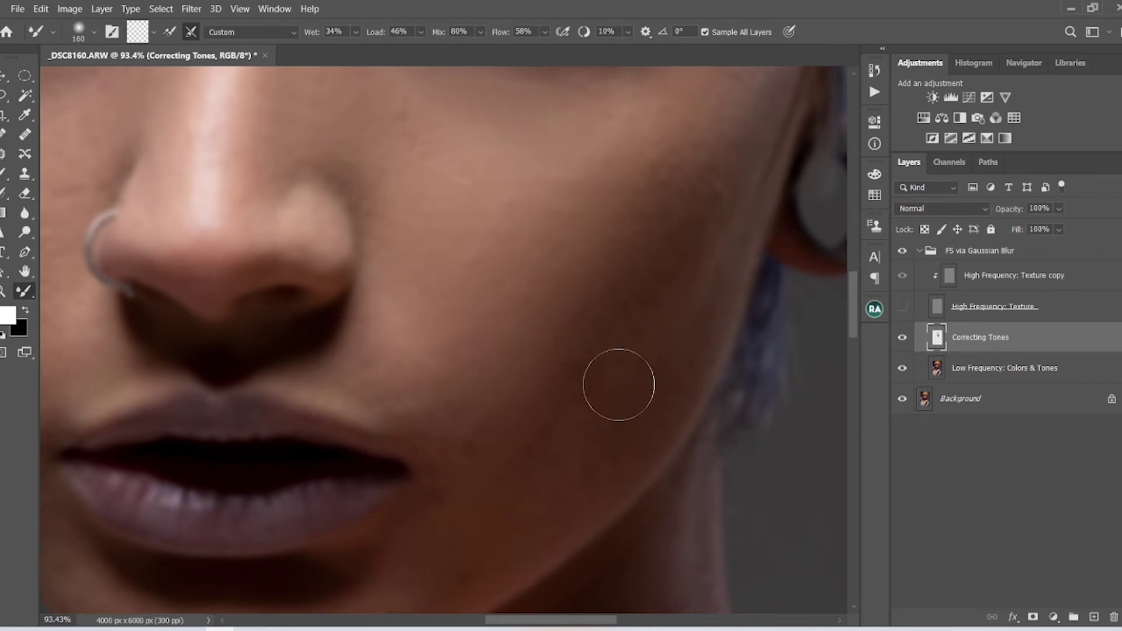
mouse_move(696, 239)
left_mouse_down()
mouse_move(736, 122)
mouse_move(647, 259)
left_mouse_up()
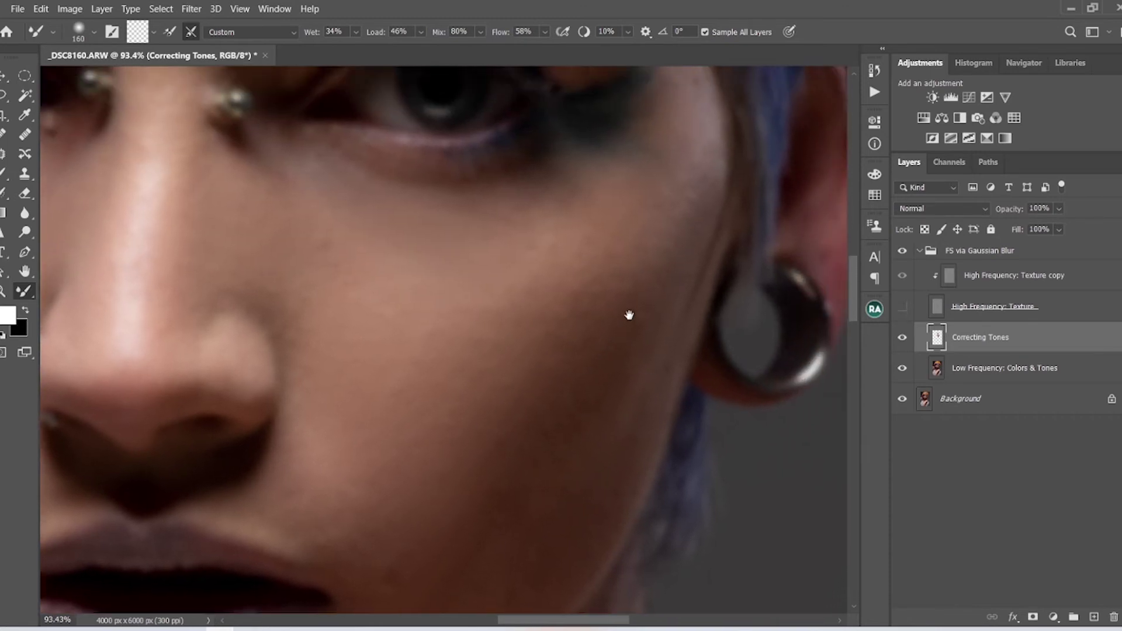
Smooth the cheek on the nose-ring side from below the eye to the jaw, reducing the Mixer Brush to 133 px
scroll(631, 308, "left", 10)
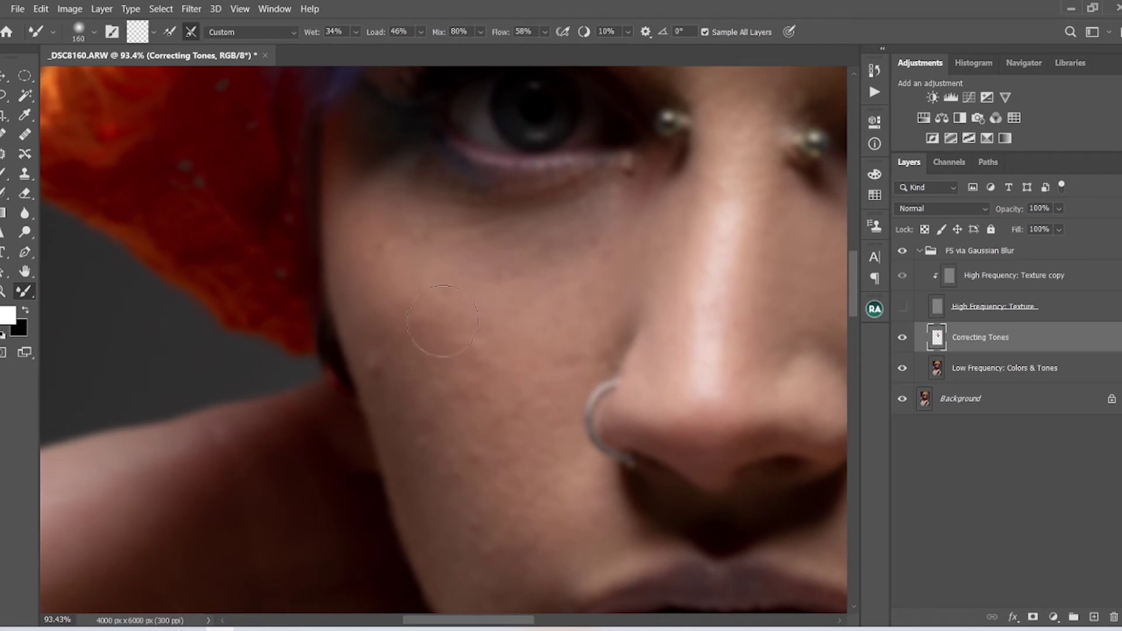
mouse_move(443, 320)
left_mouse_down()
mouse_move(389, 268)
mouse_move(413, 345)
mouse_move(420, 314)
mouse_move(456, 352)
mouse_move(470, 331)
left_mouse_up()
mouse_move(449, 389)
left_mouse_down()
mouse_move(434, 335)
mouse_move(380, 321)
left_mouse_up()
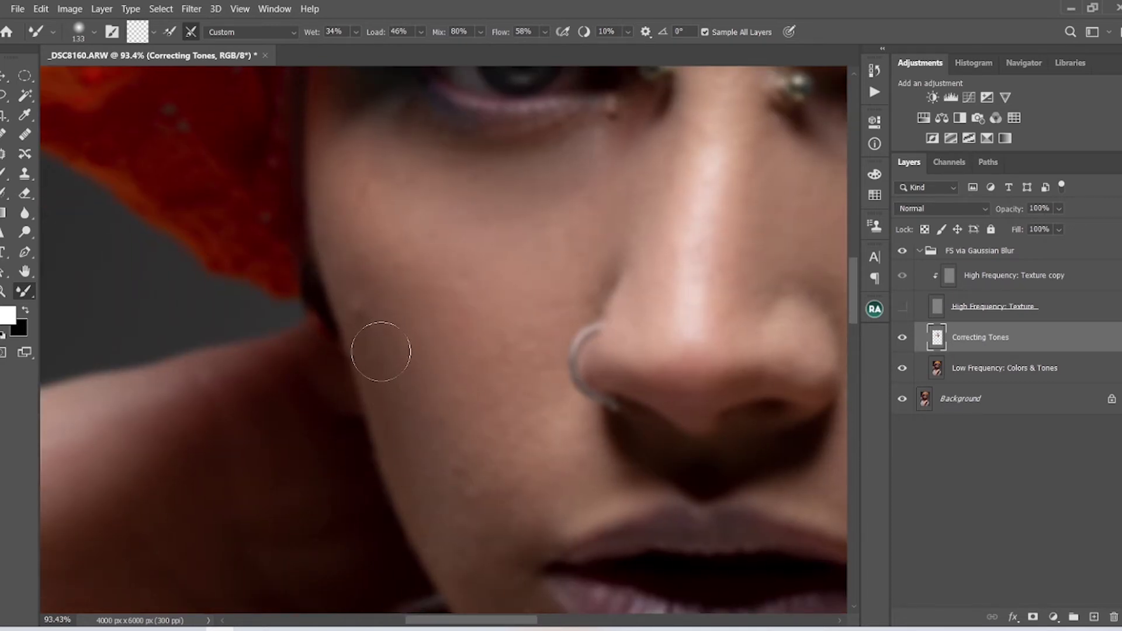
left_click_drag(456, 418, 429, 255)
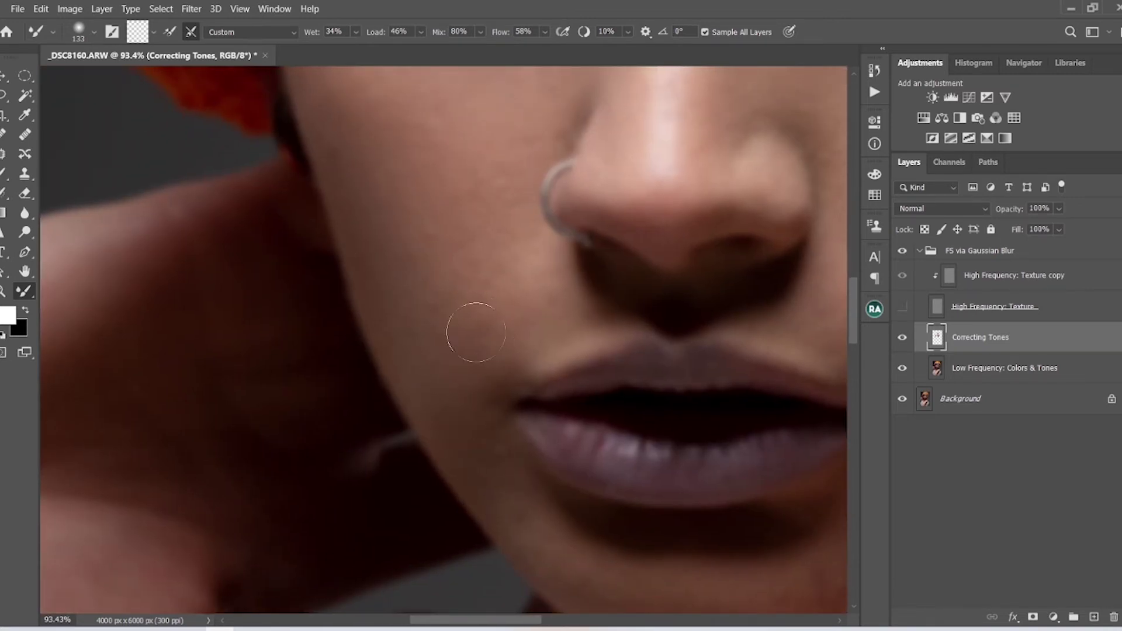
left_click_drag(422, 221, 440, 334)
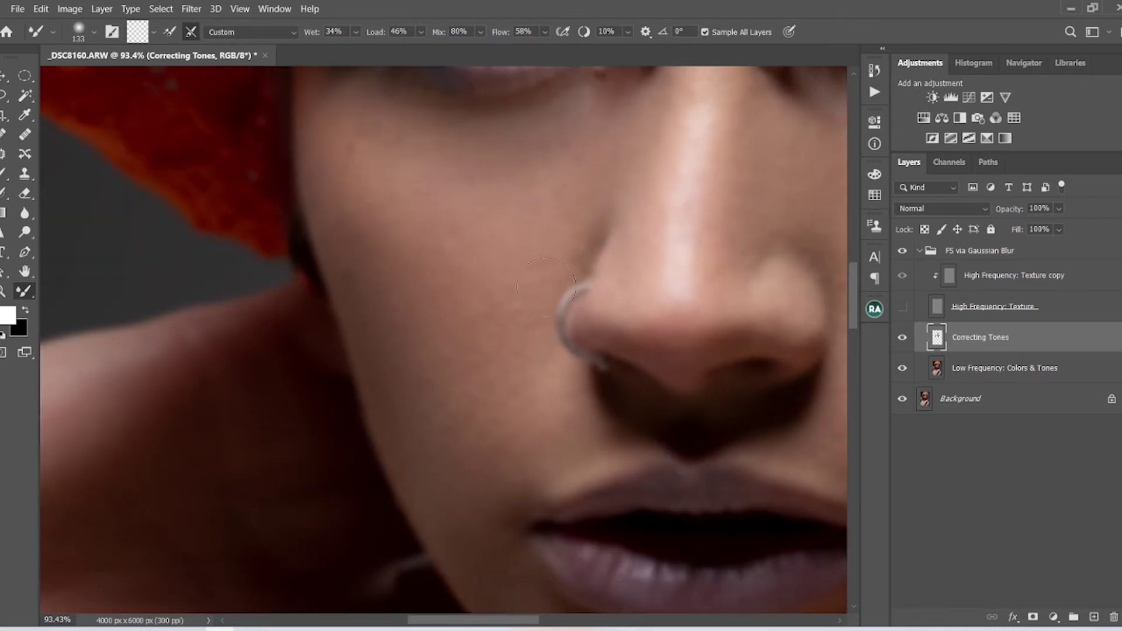
Set the Mixer Brush to 119 px and blend the tones along the nose, its bridge and the area between the eyebrows
left_click_drag(694, 287, 605, 420)
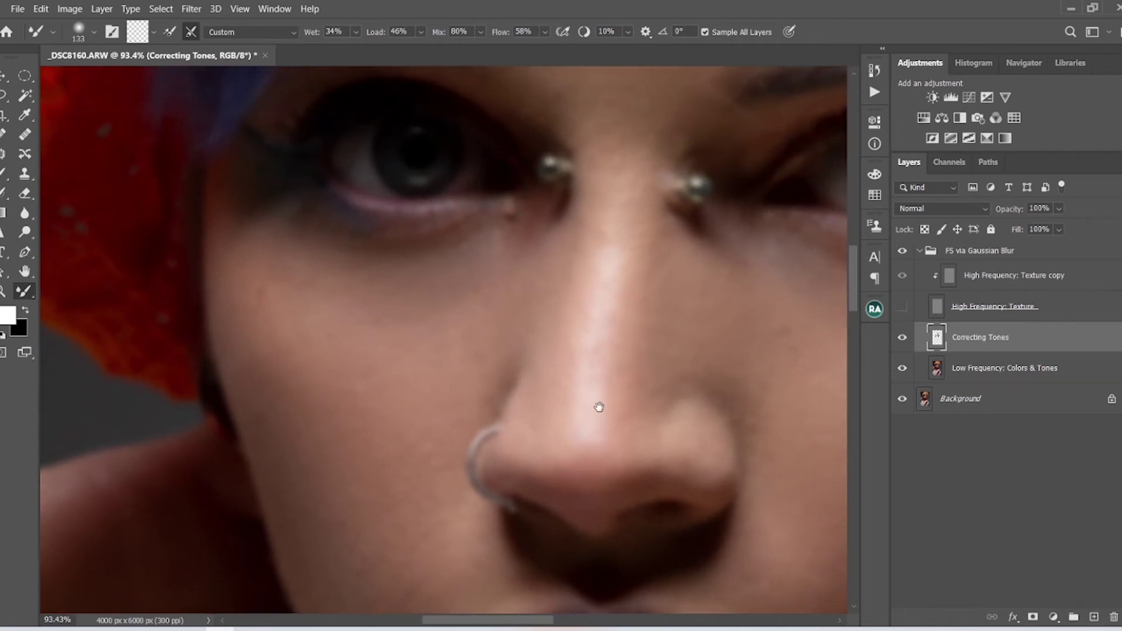
right_click(601, 376, "alt")
left_click_drag(610, 148, 606, 224)
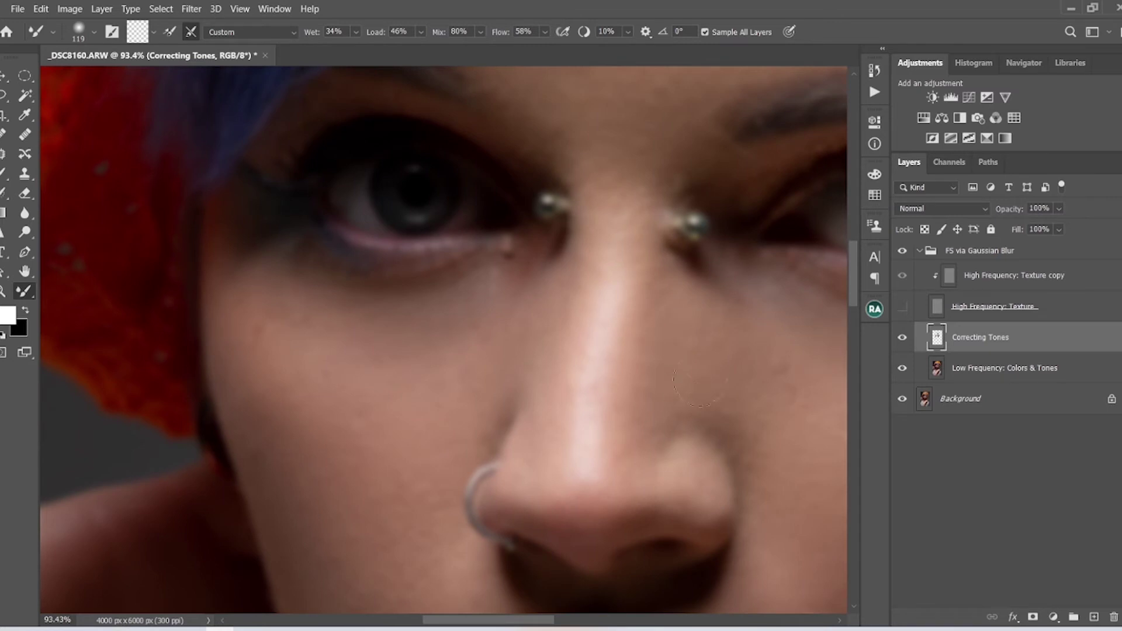
left_click_drag(761, 385, 618, 396)
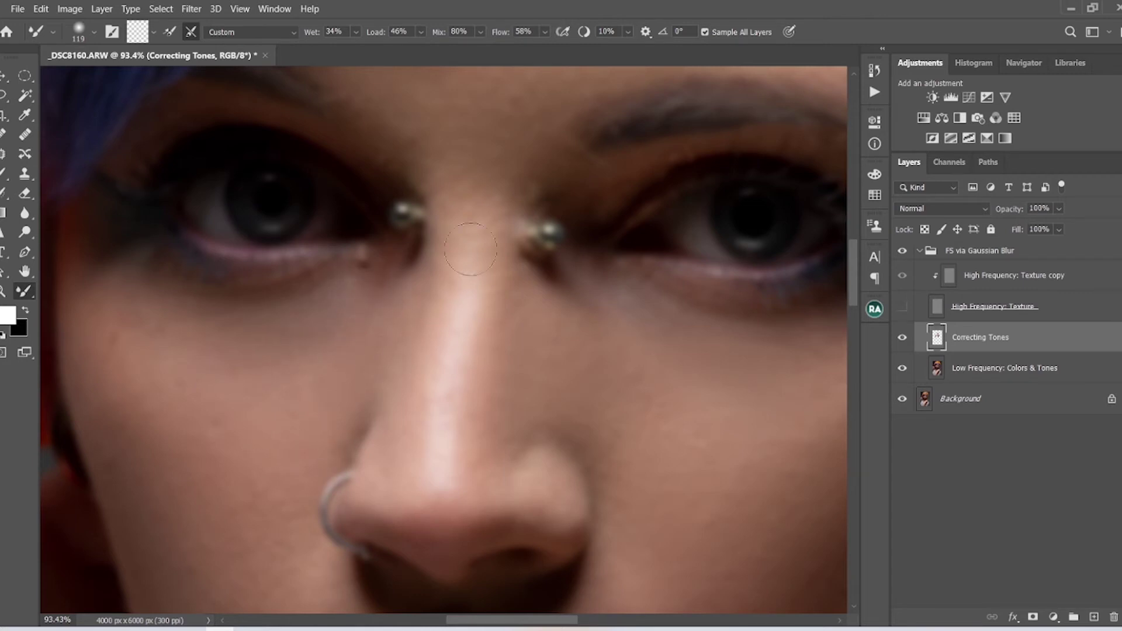
left_click_drag(460, 237, 432, 356)
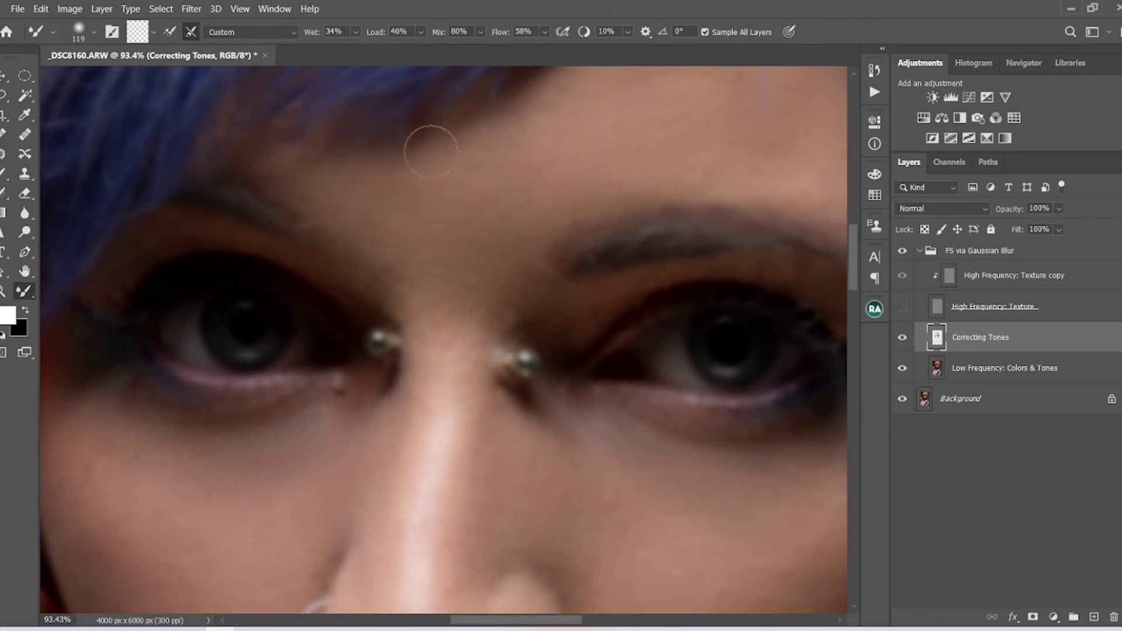
Enlarge the Mixer Brush to 127 px and smooth the tones of the chin and jaw around the mouth
scroll(482, 242, "down", 5)
scroll(509, 240, "down", 4)
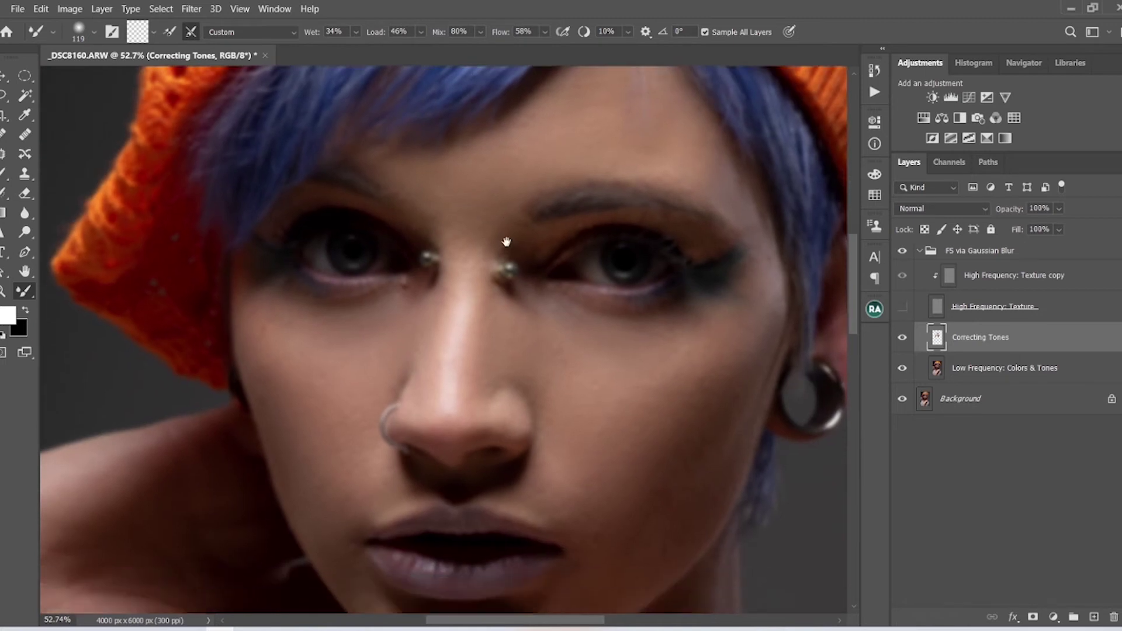
scroll(549, 463, "up", 3)
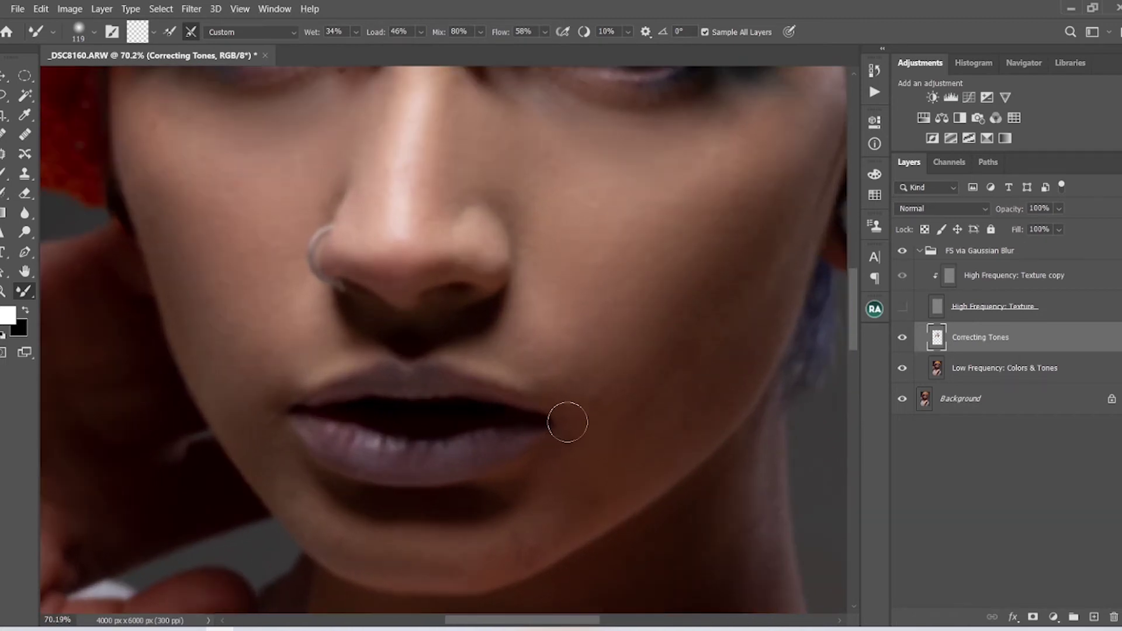
left_click_drag(480, 463, 503, 461)
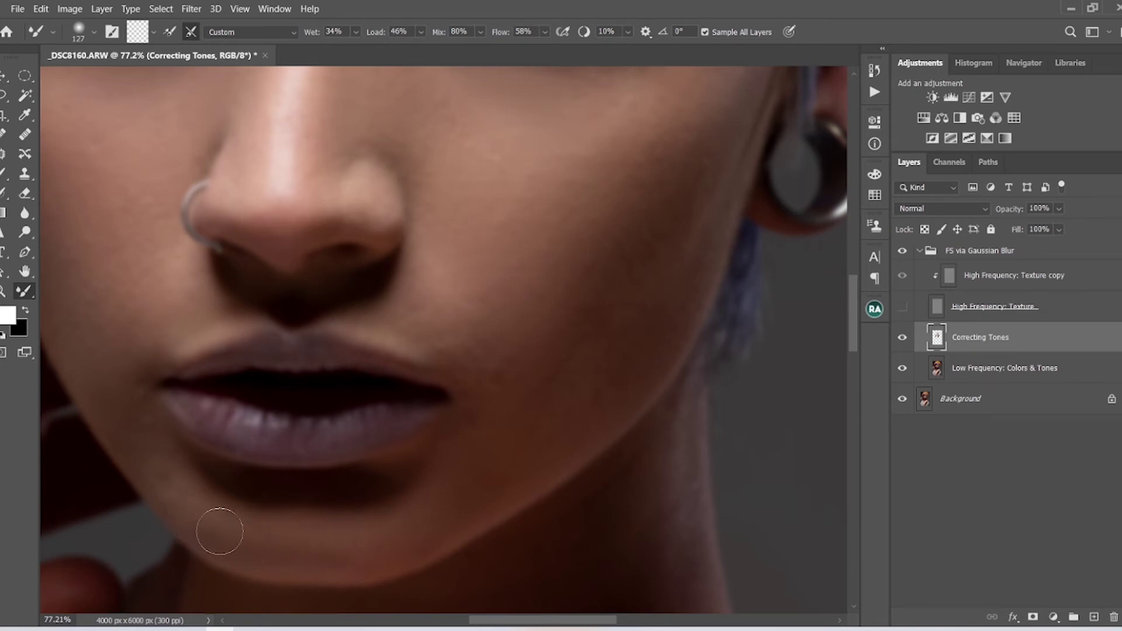
left_click_drag(442, 491, 511, 510)
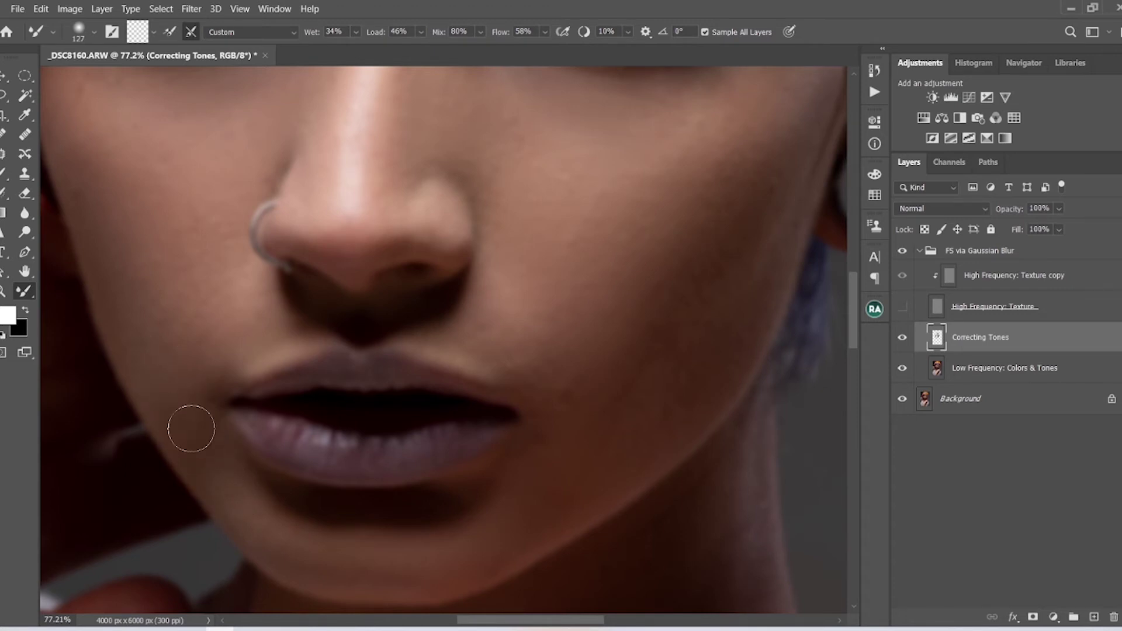
Reduce the Mixer Brush to 90 px and blend the skin tones close to the lips
scroll(344, 430, "up", 3)
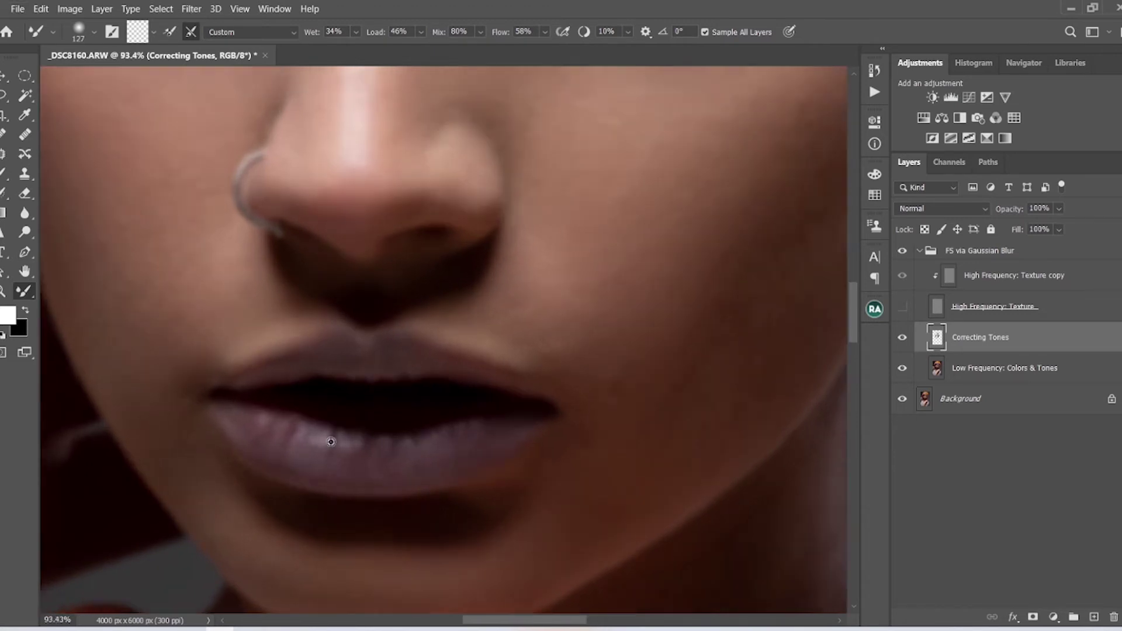
right_click(316, 444, "alt")
mouse_move(255, 422)
left_mouse_down()
mouse_move(269, 432)
mouse_move(249, 417)
left_mouse_up()
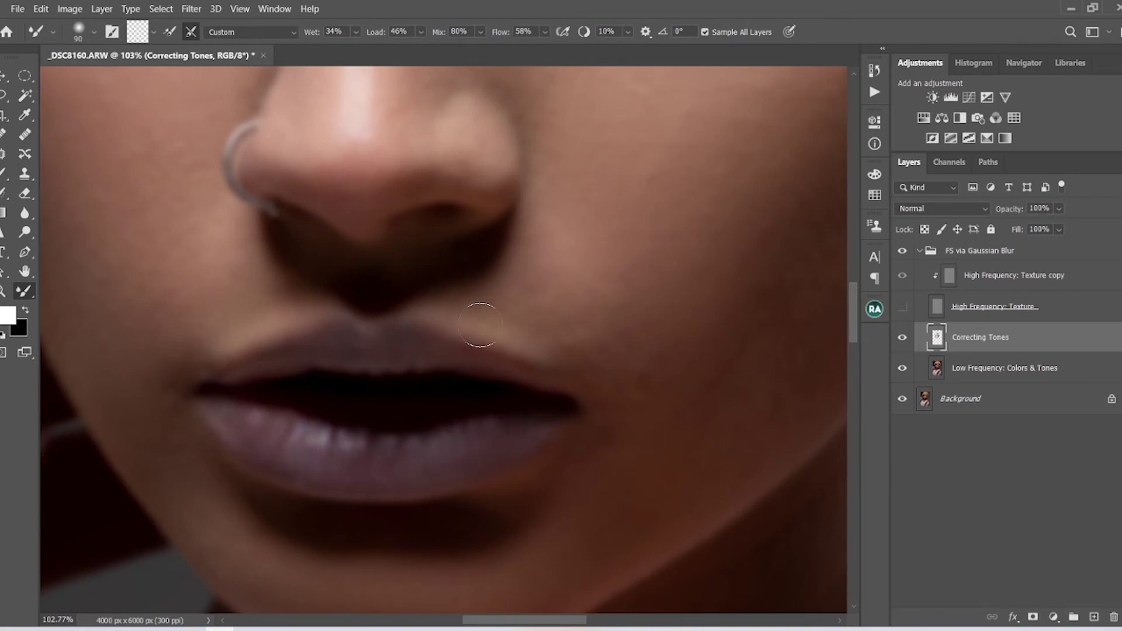
Enlarge the Mixer Brush to 117 px and smooth the remaining patches beside the mouth, nose and under the eye
right_click(558, 319, "alt")
left_click_drag(142, 247, 264, 345)
left_click_drag(194, 270, 190, 376)
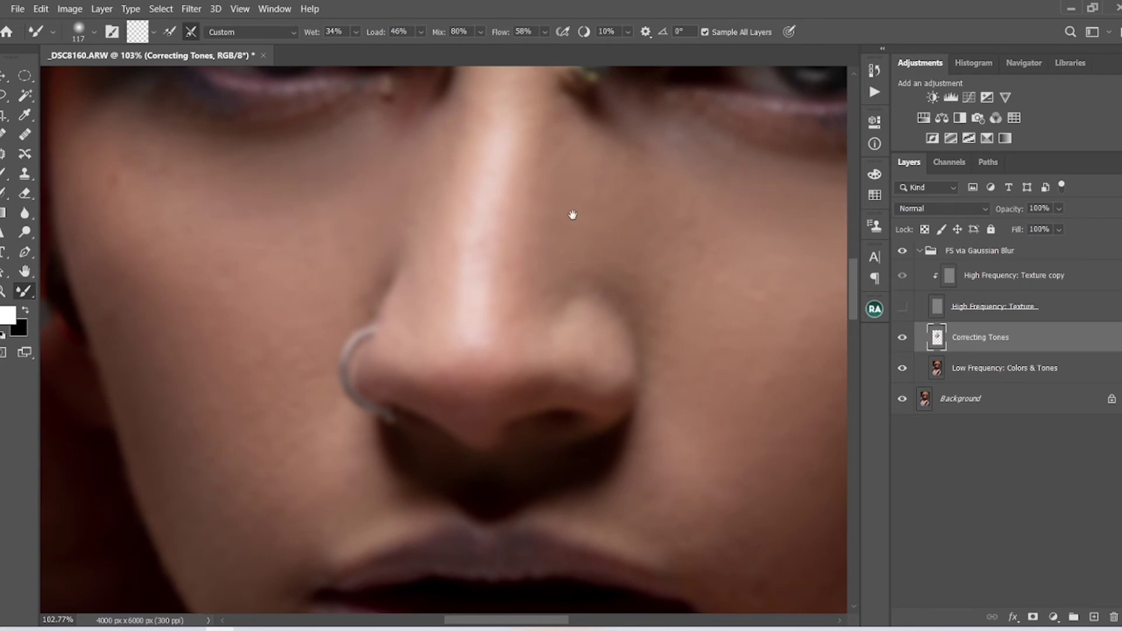
left_click_drag(573, 215, 535, 297)
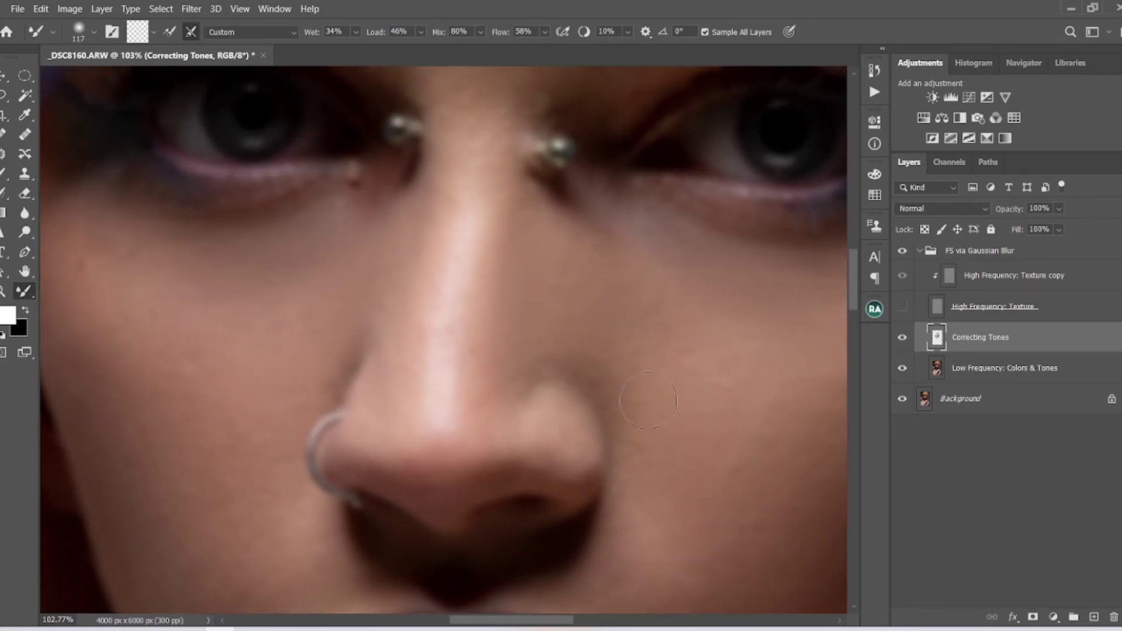
left_click_drag(697, 383, 498, 347)
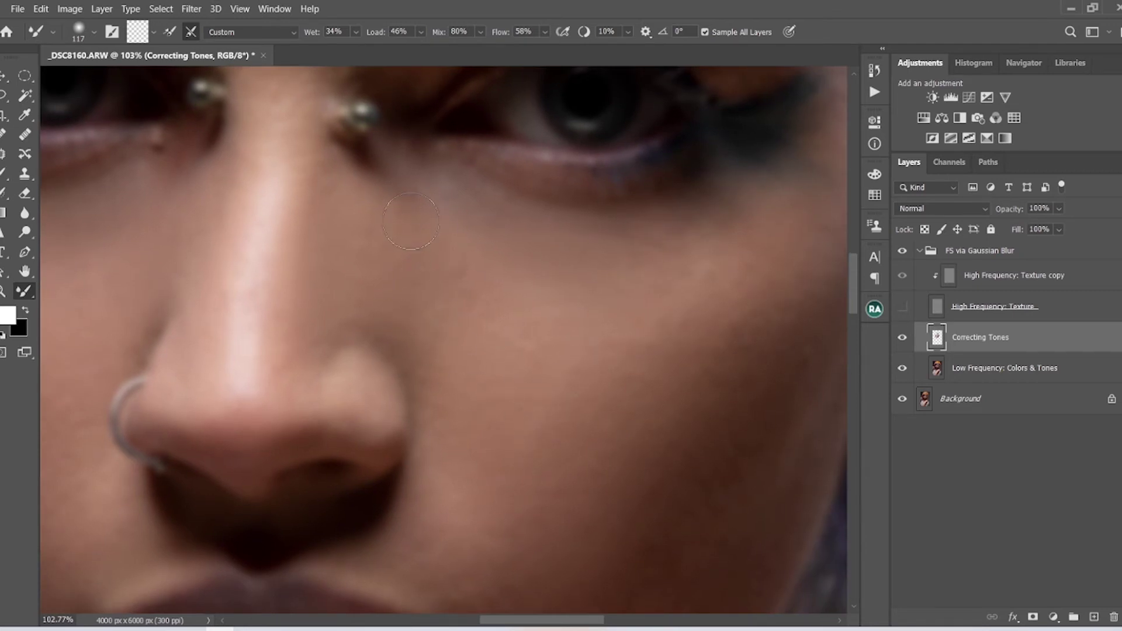
scroll(481, 321, "down", 6)
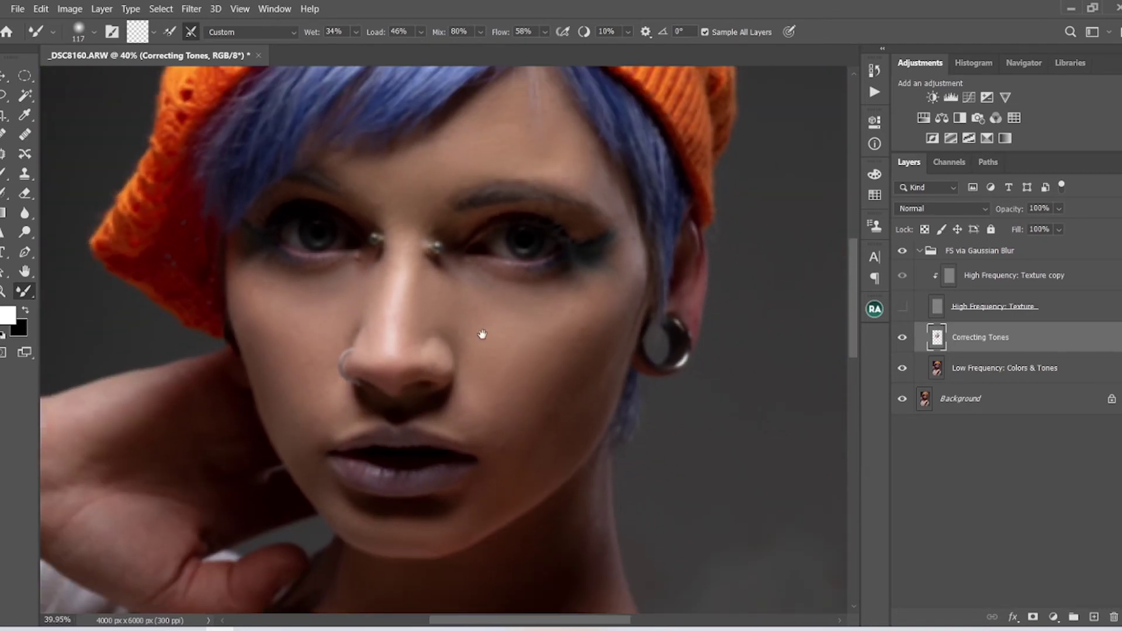
left_click_drag(481, 333, 587, 314)
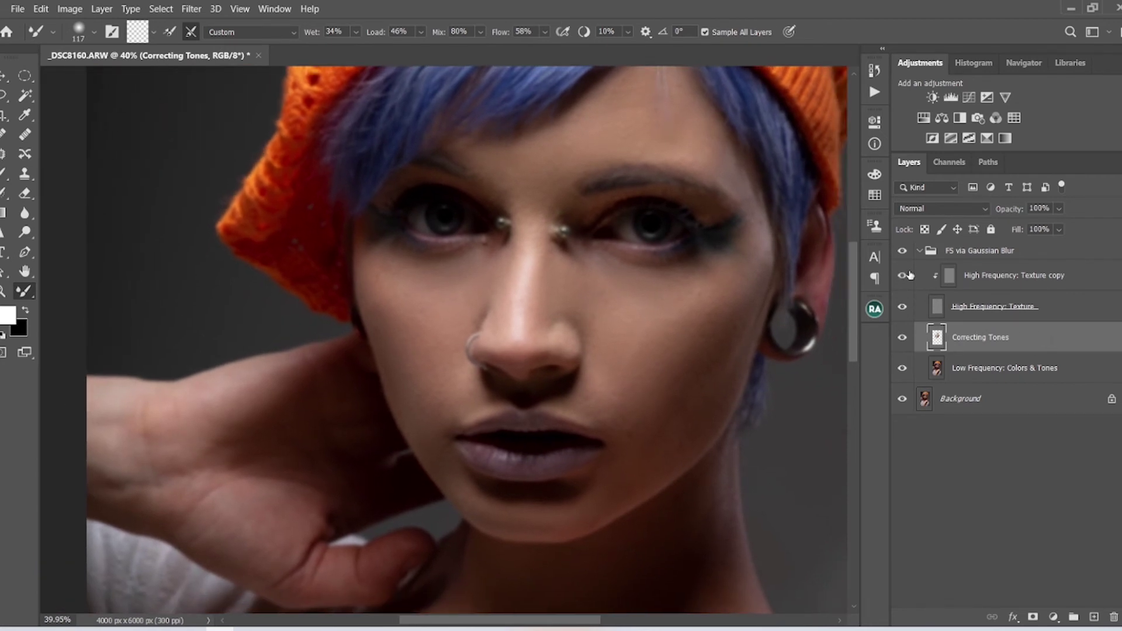
Check the smoothed face up close with the texture layers shown
left_click(903, 252)
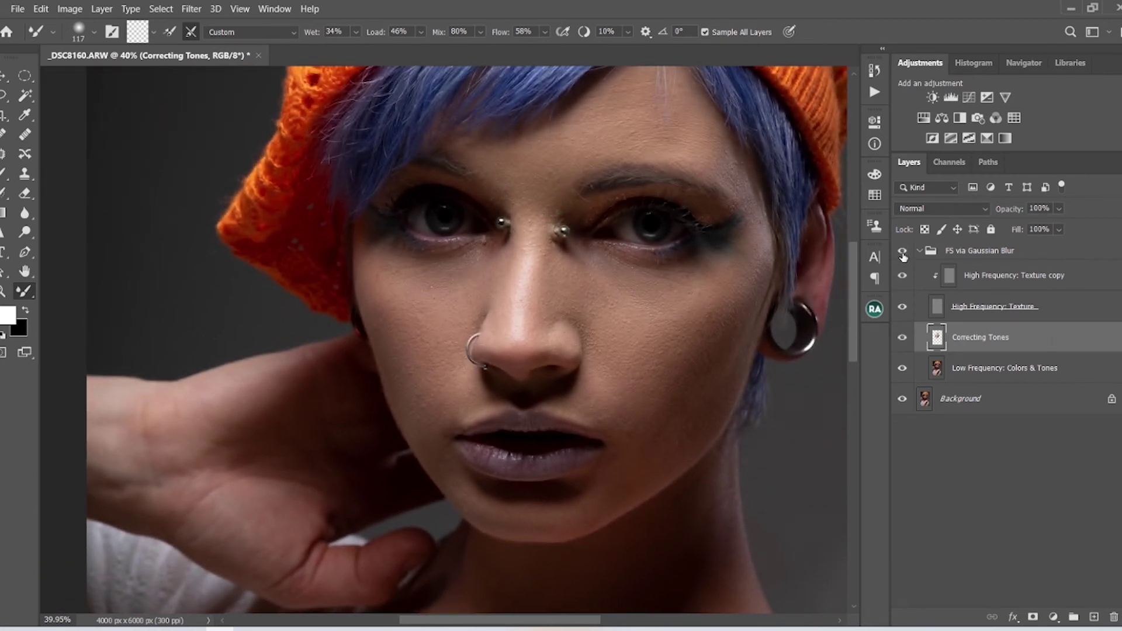
scroll(631, 311, "up", 6)
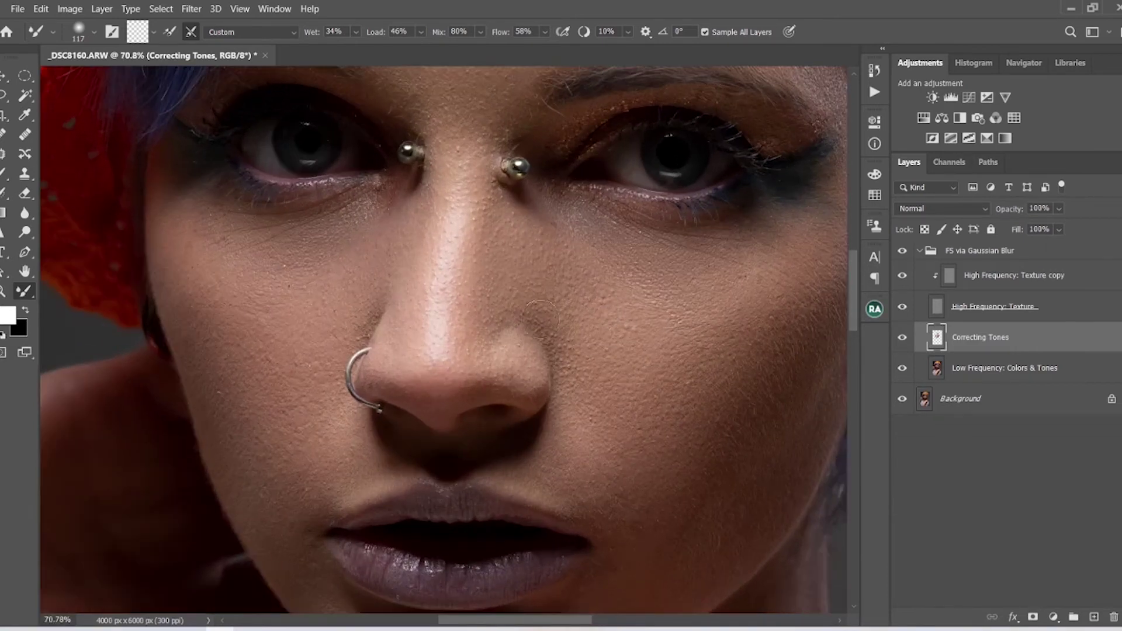
mouse_move(546, 318)
left_mouse_down()
mouse_move(571, 340)
mouse_move(567, 356)
left_mouse_up()
Hide High Frequency: Texture and smooth the tones of the cheek and jaw on the earring side, enlarging the Mixer Brush to 166 px
left_click(902, 306)
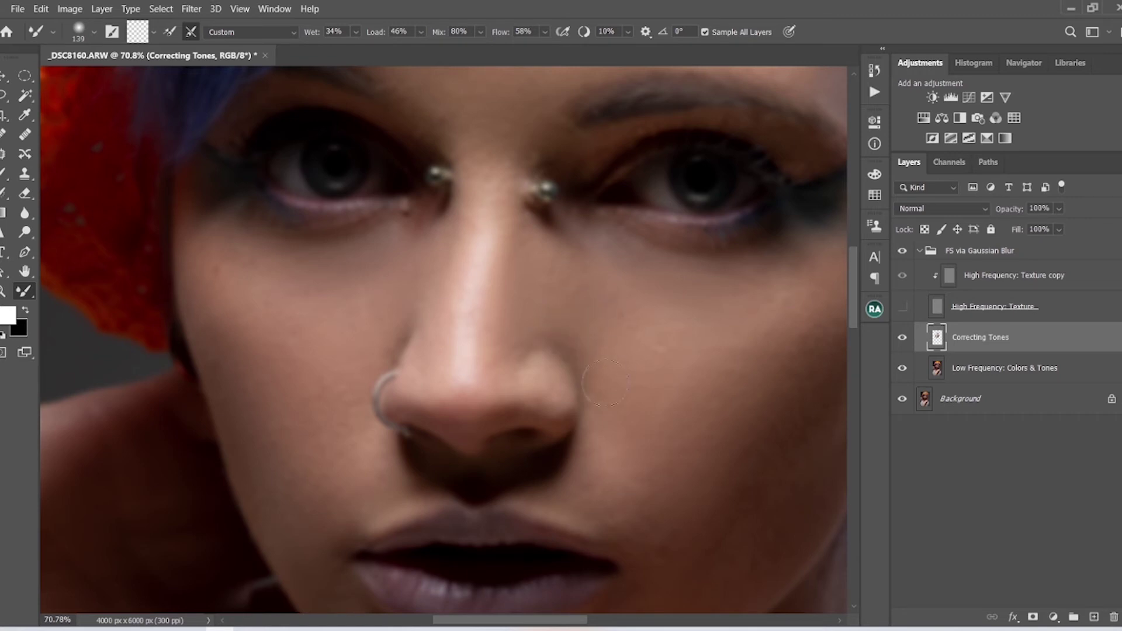
scroll(605, 383, "down", 4)
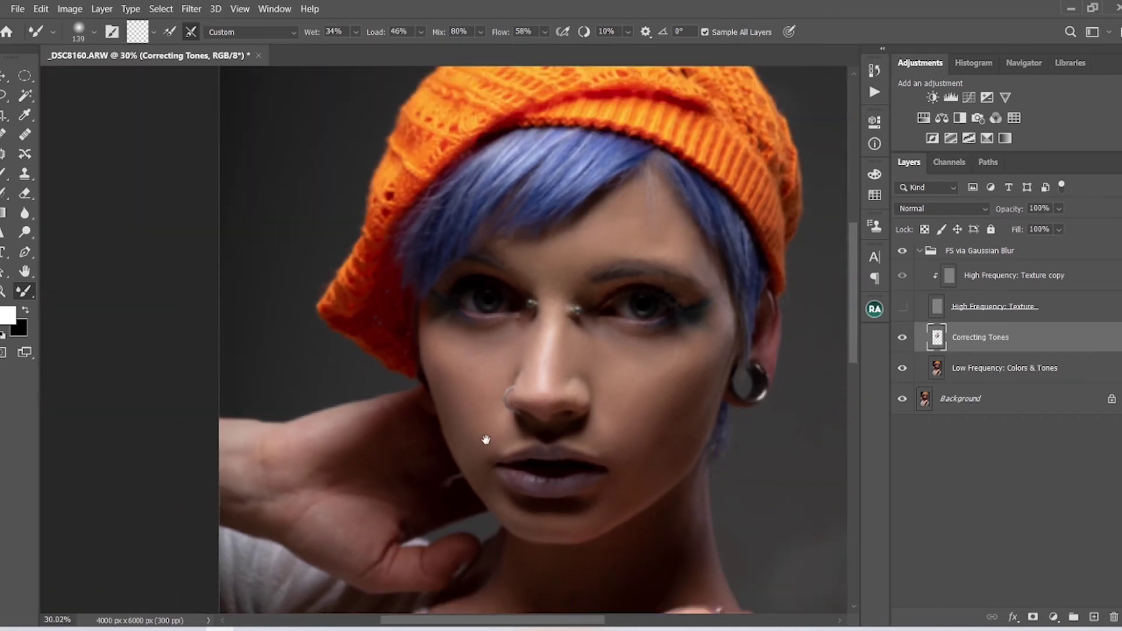
left_click_drag(486, 440, 517, 256)
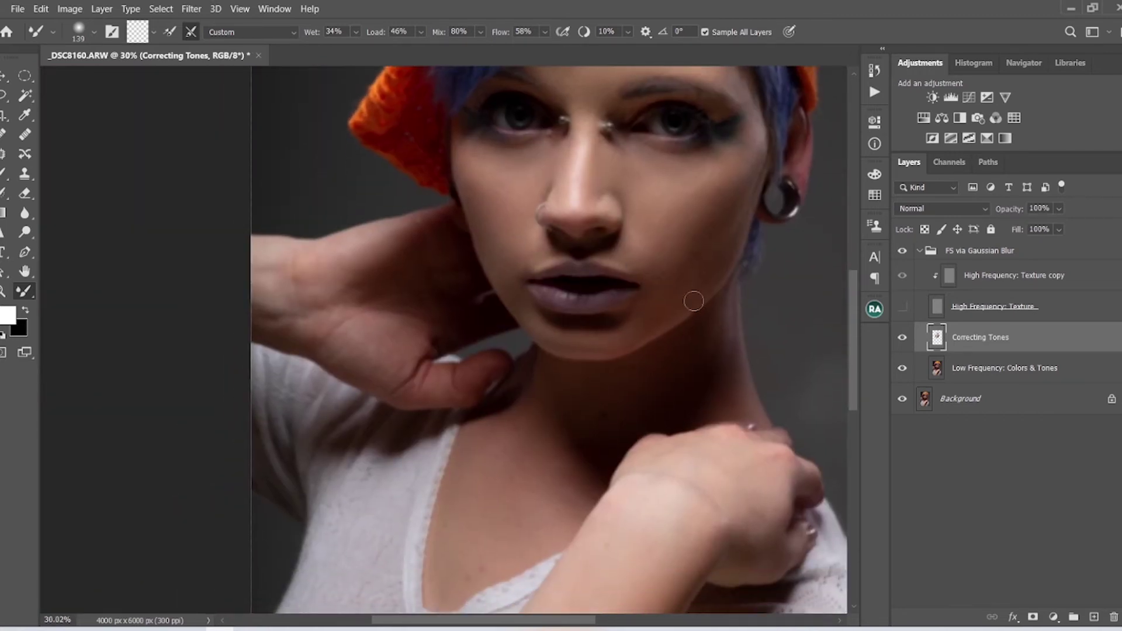
scroll(667, 303, "up", 1)
scroll(741, 282, "up", 4)
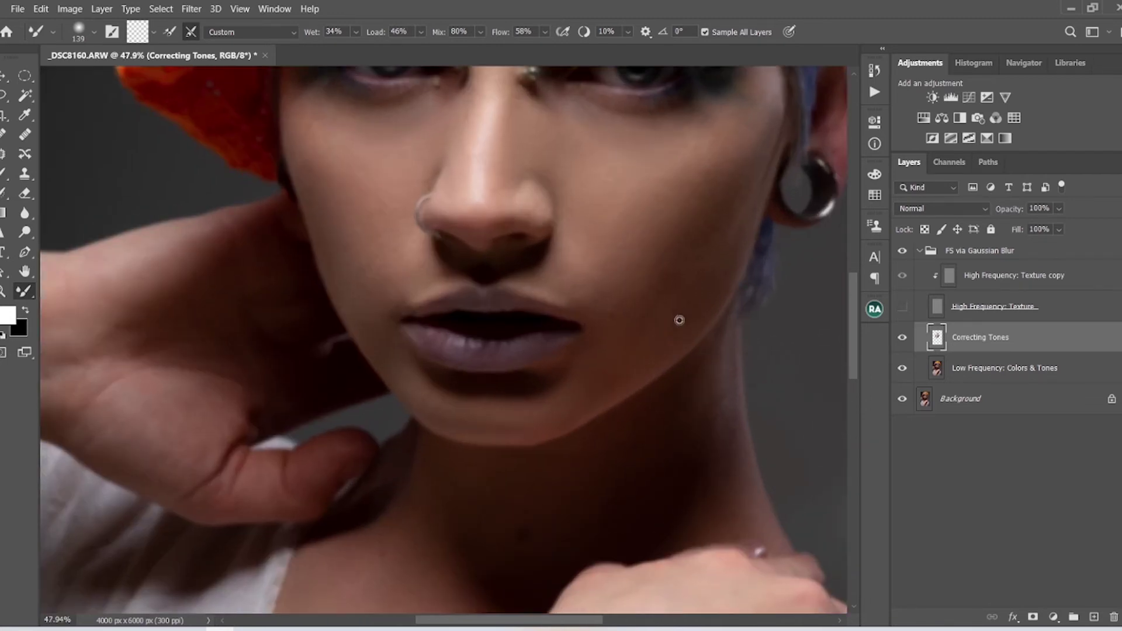
mouse_move(641, 253)
left_mouse_down()
mouse_move(546, 356)
mouse_move(561, 344)
mouse_move(486, 340)
mouse_move(446, 353)
left_mouse_up()
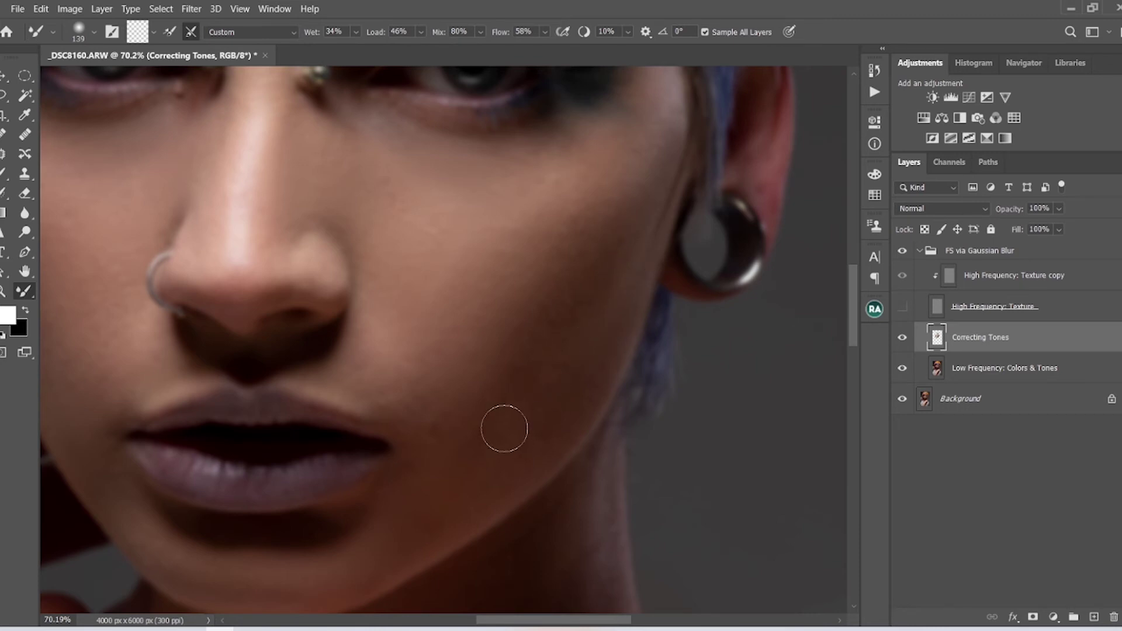
left_click_drag(525, 400, 544, 399)
left_click_drag(483, 434, 567, 416)
Show High Frequency: Texture and compare the face with the FS via Gaussian Blur group hidden and shown
scroll(514, 438, "down", 1)
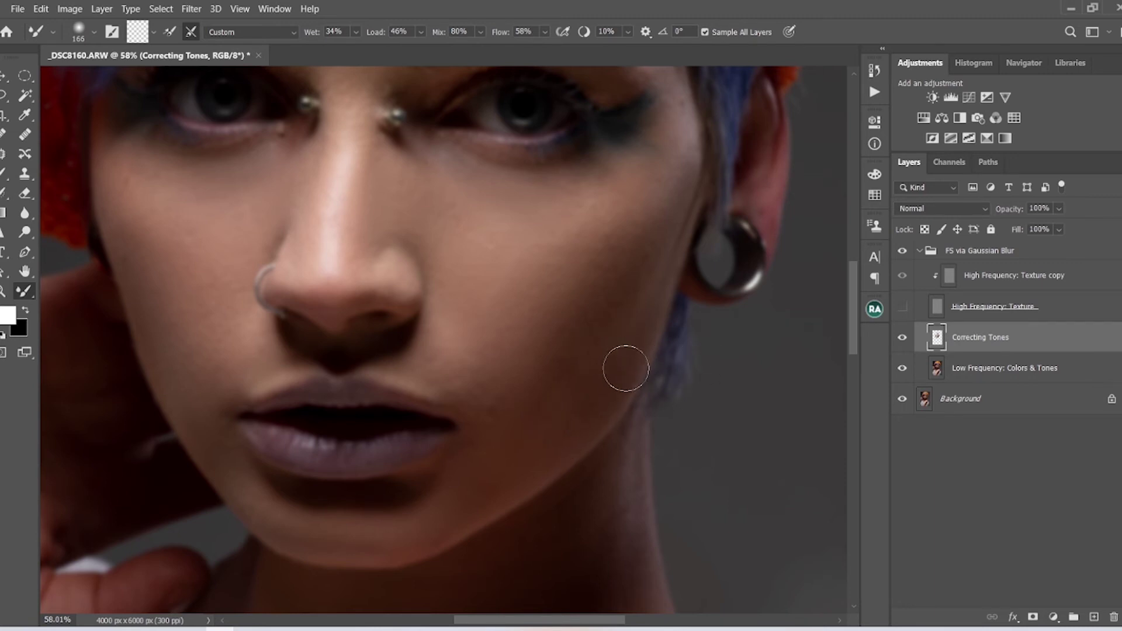
scroll(621, 368, "down", 3)
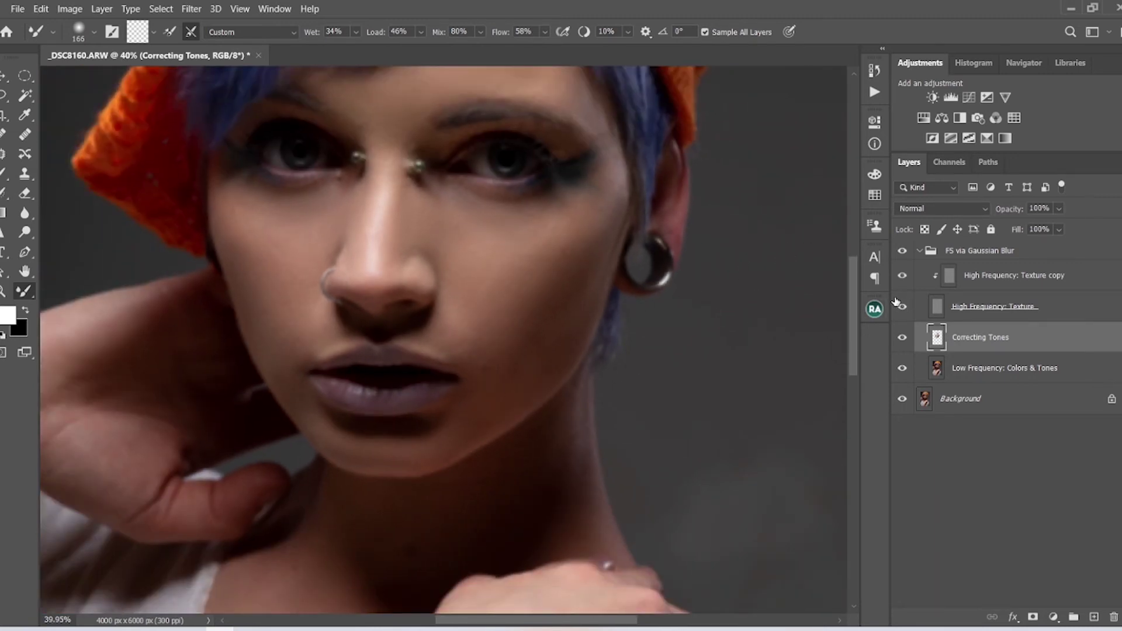
scroll(489, 289, "down", 2)
left_click_drag(475, 263, 535, 379)
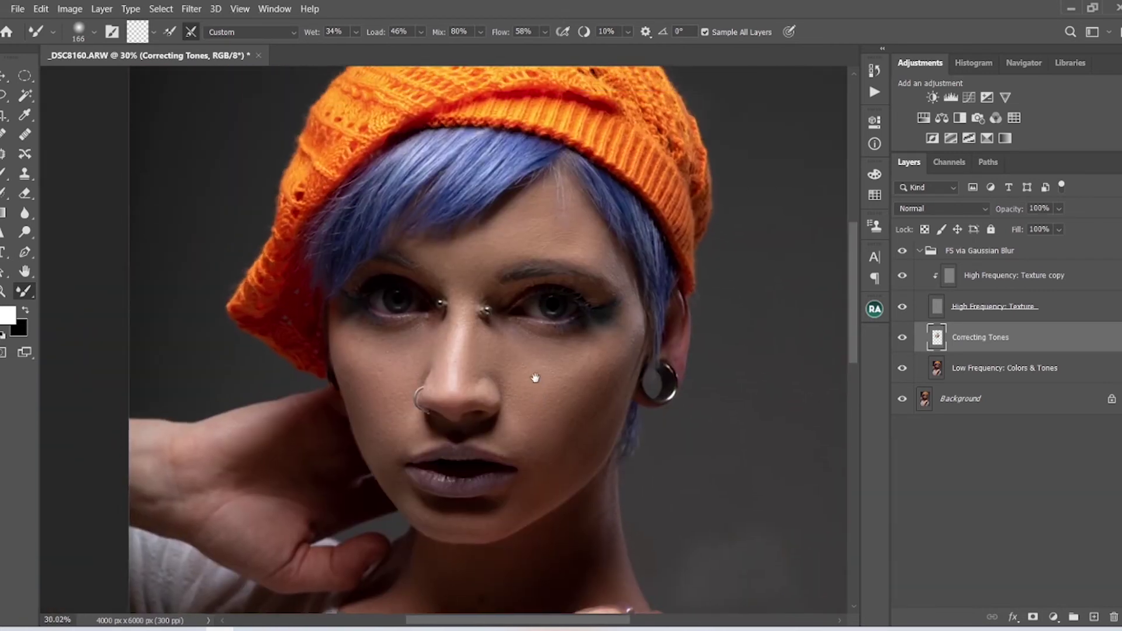
scroll(535, 378, "up", 3)
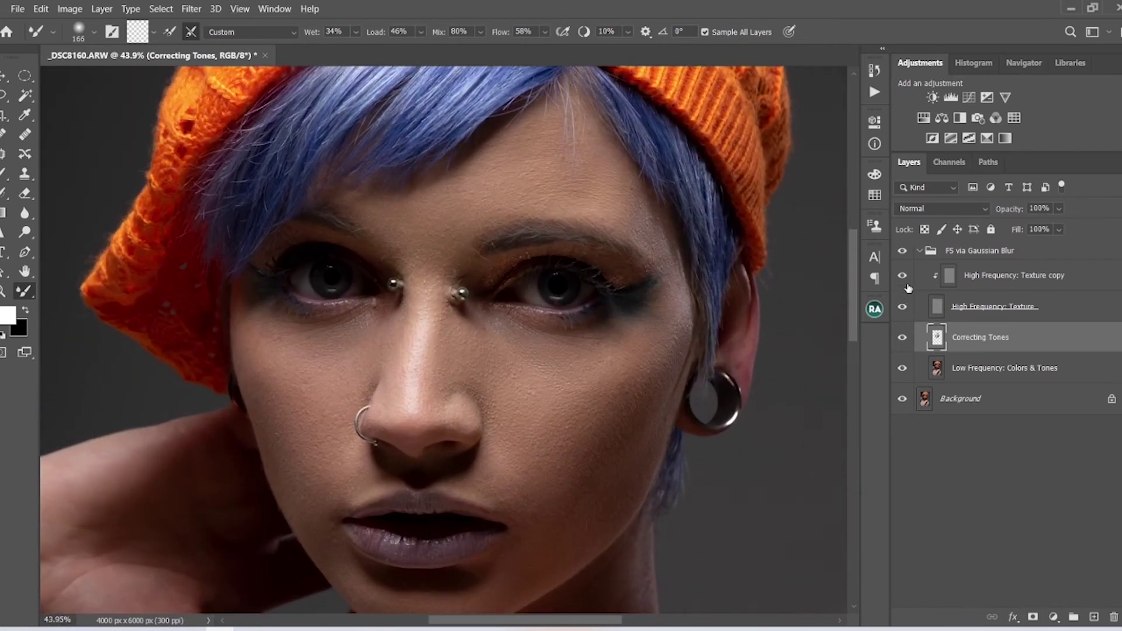
left_click(901, 252)
left_click(901, 252)
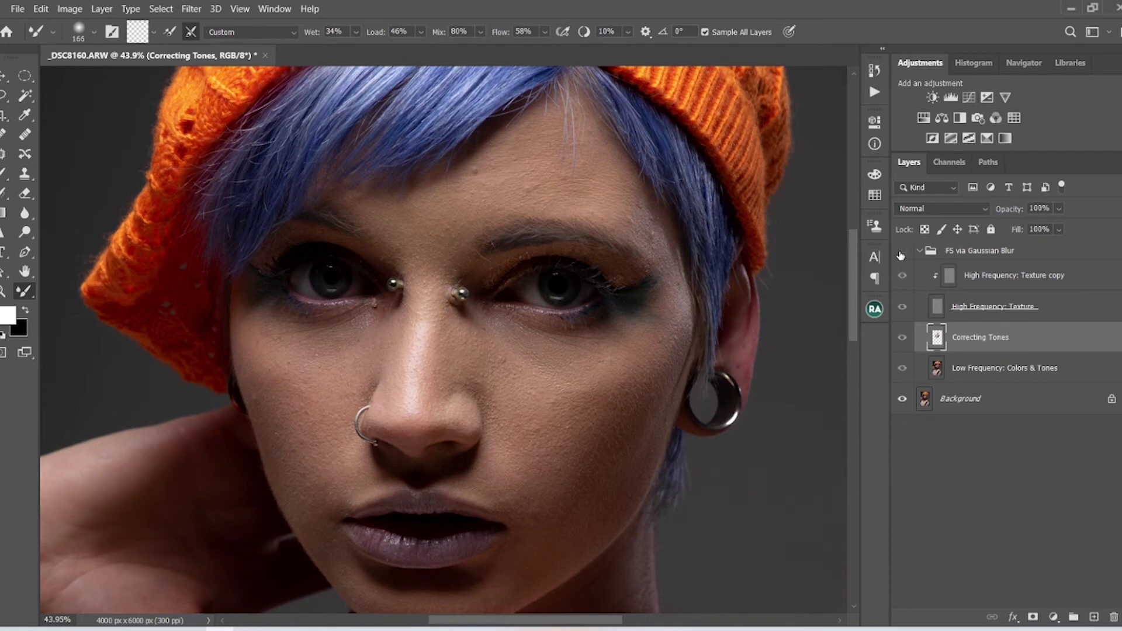
left_click(901, 252)
Hide High Frequency: Texture, enlarge the Mixer Brush to 307 px and blend the skin tones of the front wrist and upper forearm
scroll(251, 430, "down", 3)
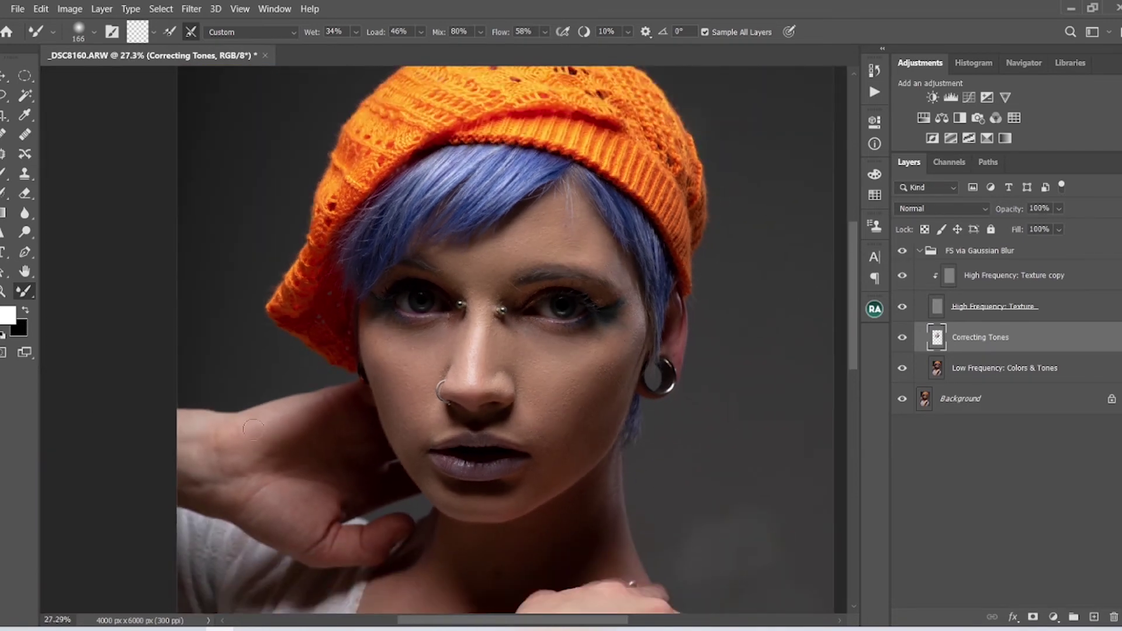
left_click_drag(296, 405, 339, 240)
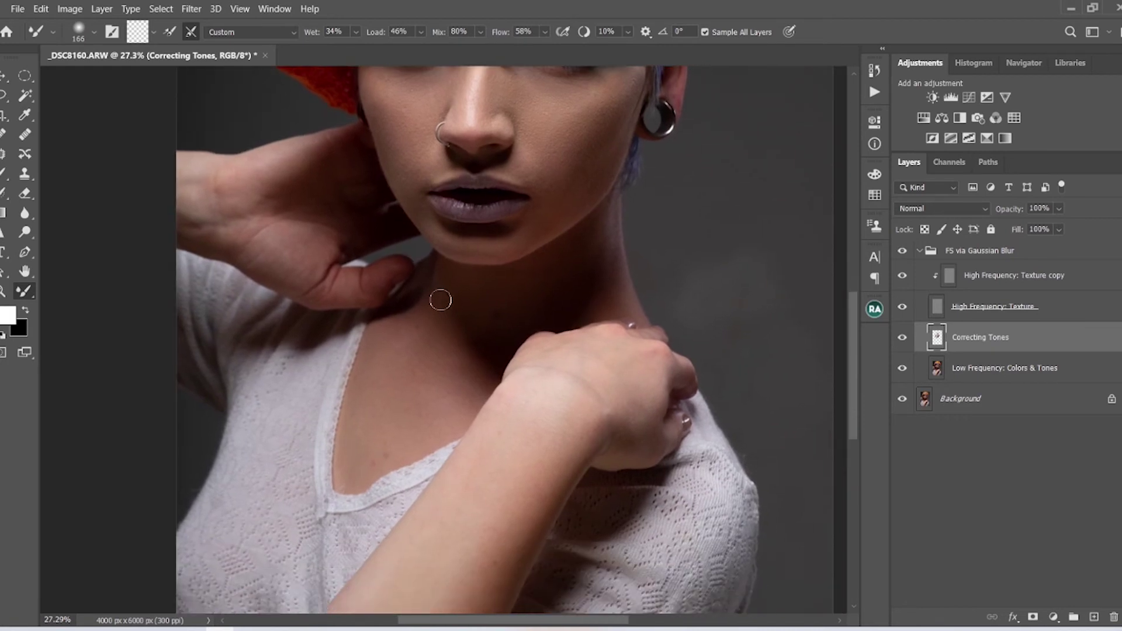
scroll(510, 412, "up", 2)
left_click_drag(518, 418, 494, 277)
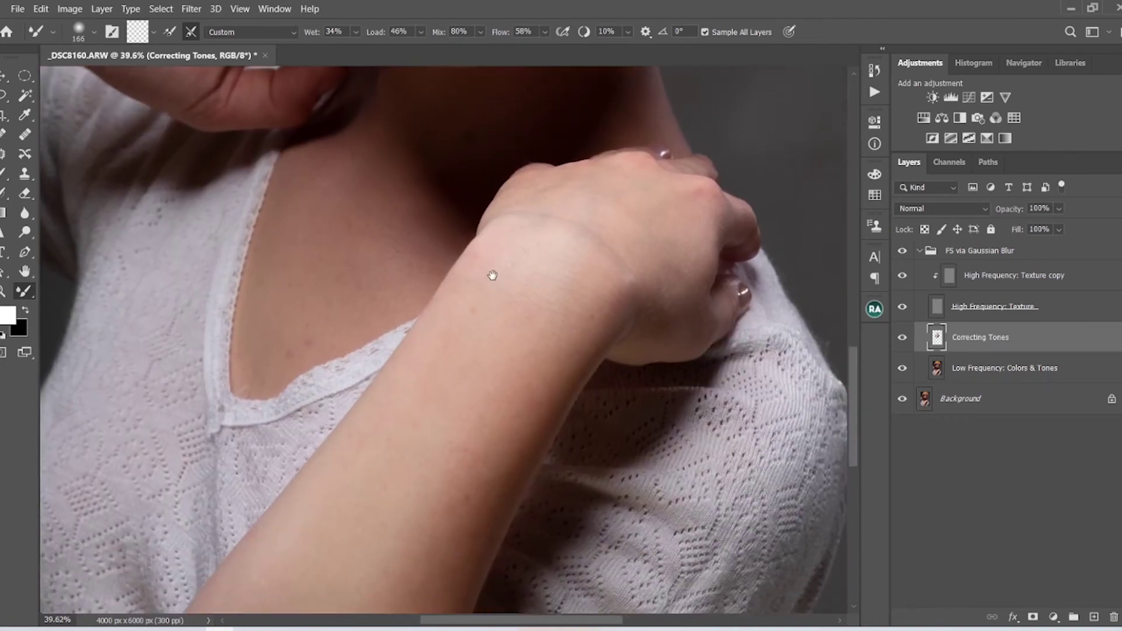
scroll(498, 286, "down", 1)
scroll(516, 323, "up", 1)
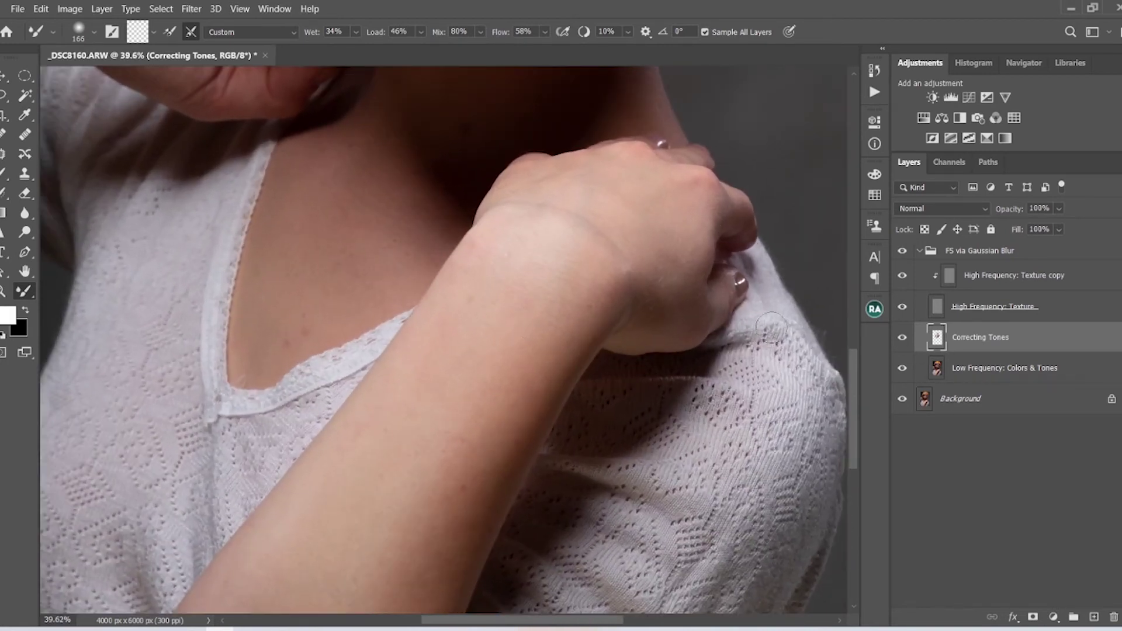
left_click_drag(494, 341, 507, 340)
scroll(509, 345, "up", 3)
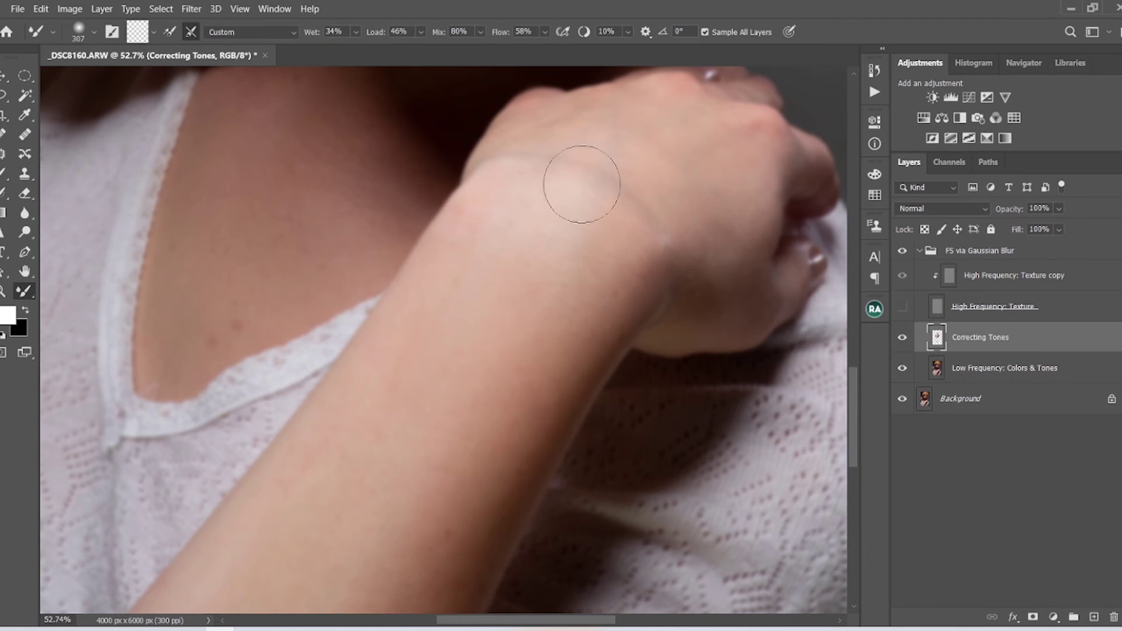
left_click_drag(496, 237, 539, 132)
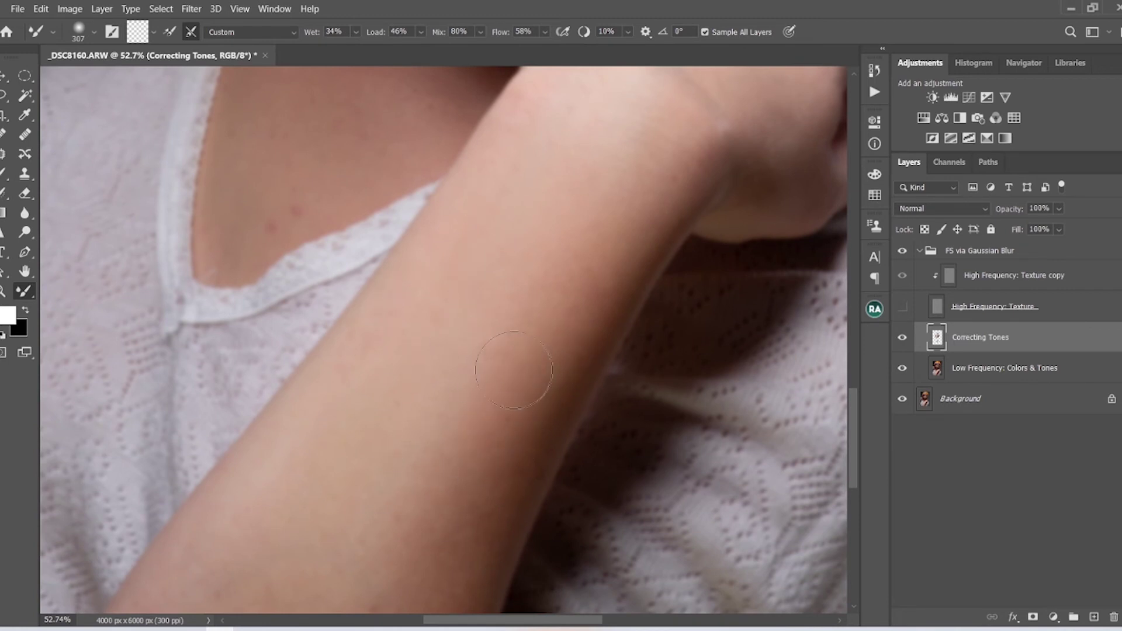
left_click_drag(475, 366, 498, 228)
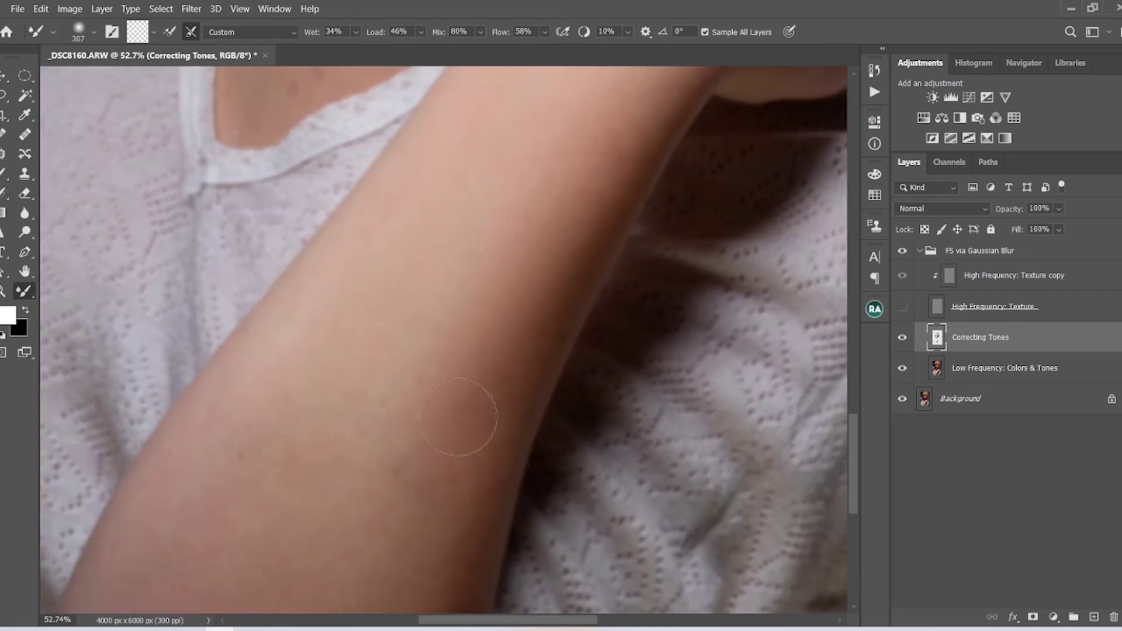
Smooth the tones of the lower forearm down to the image edge with the 307 px Mixer Brush
left_click_drag(450, 458, 419, 323)
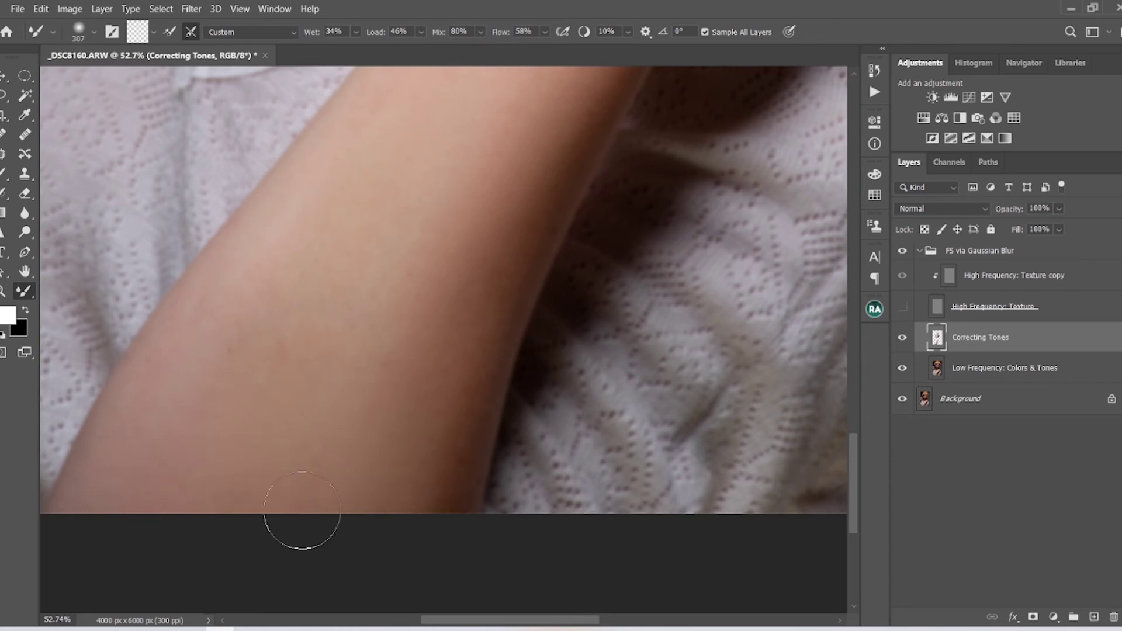
left_click_drag(342, 385, 336, 416)
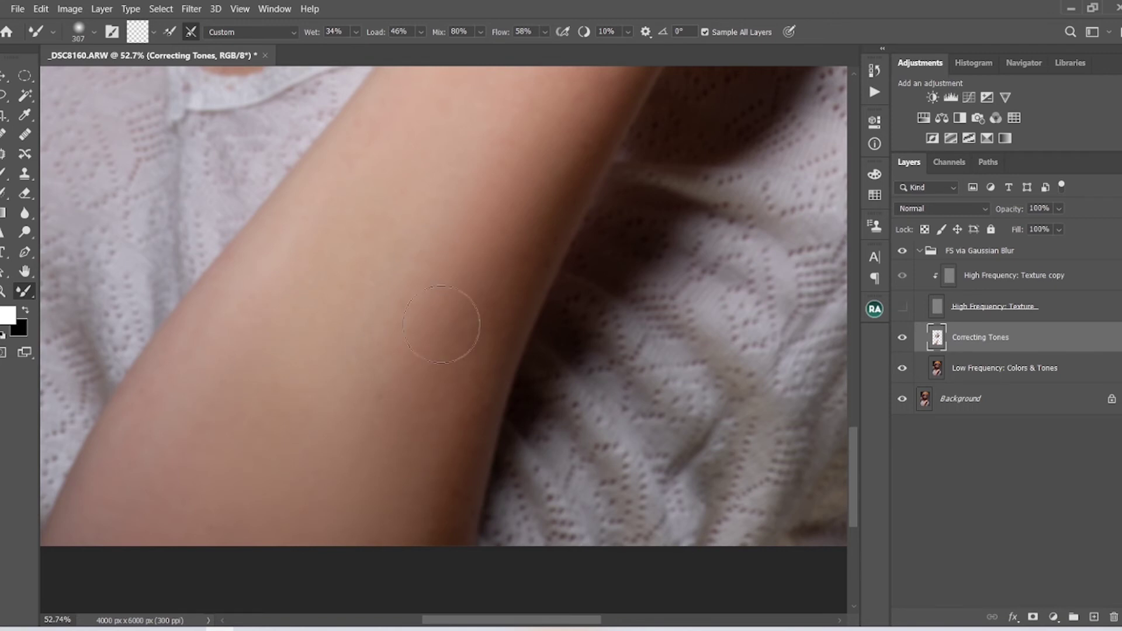
mouse_move(332, 381)
left_mouse_down()
mouse_move(323, 426)
mouse_move(337, 356)
mouse_move(314, 359)
left_mouse_up()
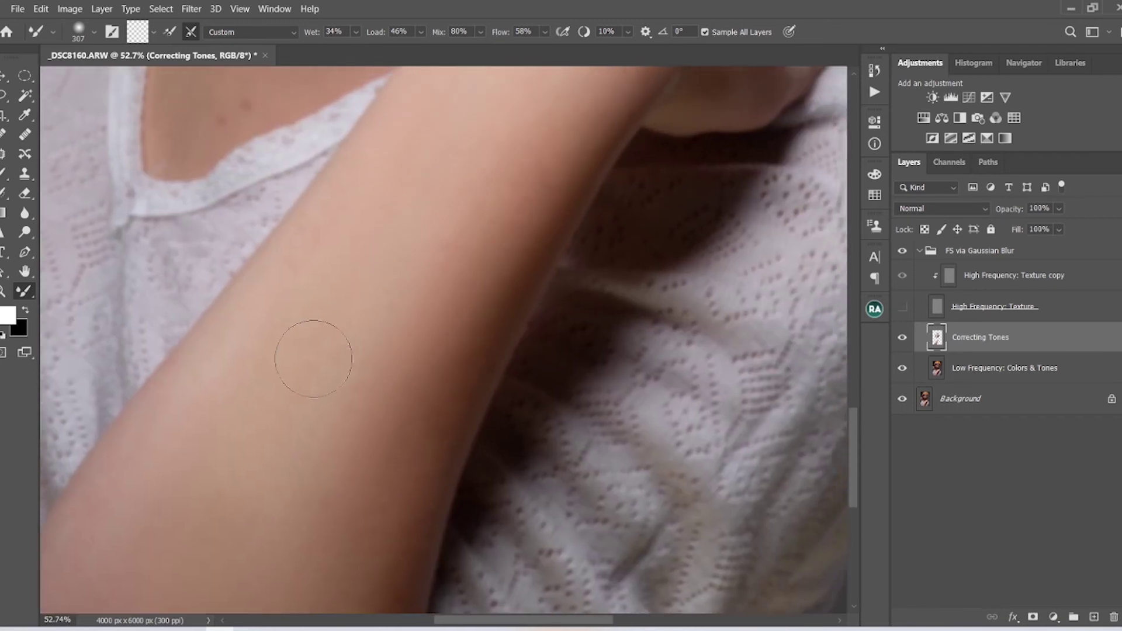
Blend the remaining uneven tones along the forearm, the wrist and the back of the front hand
left_click_drag(503, 196, 445, 313)
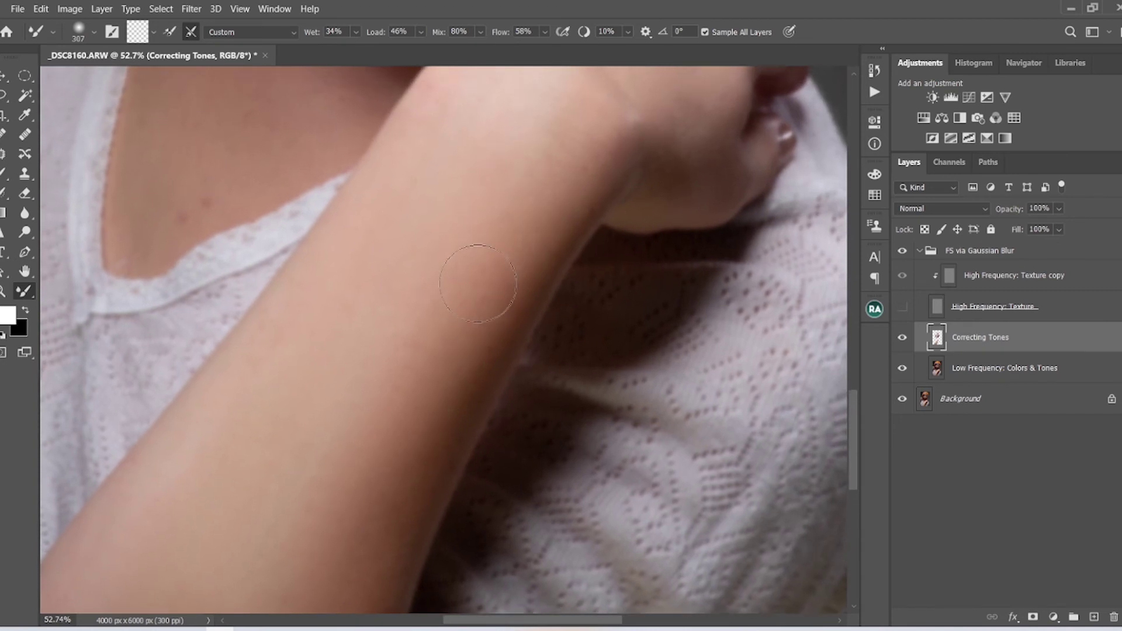
left_click_drag(473, 209, 450, 326)
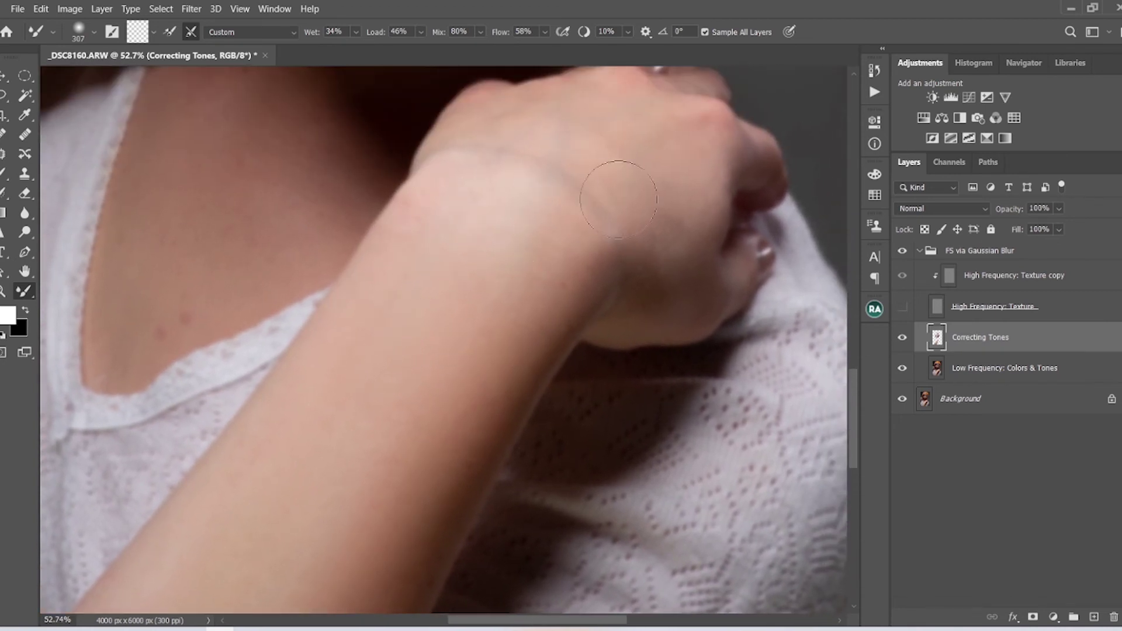
left_click_drag(663, 187, 651, 249)
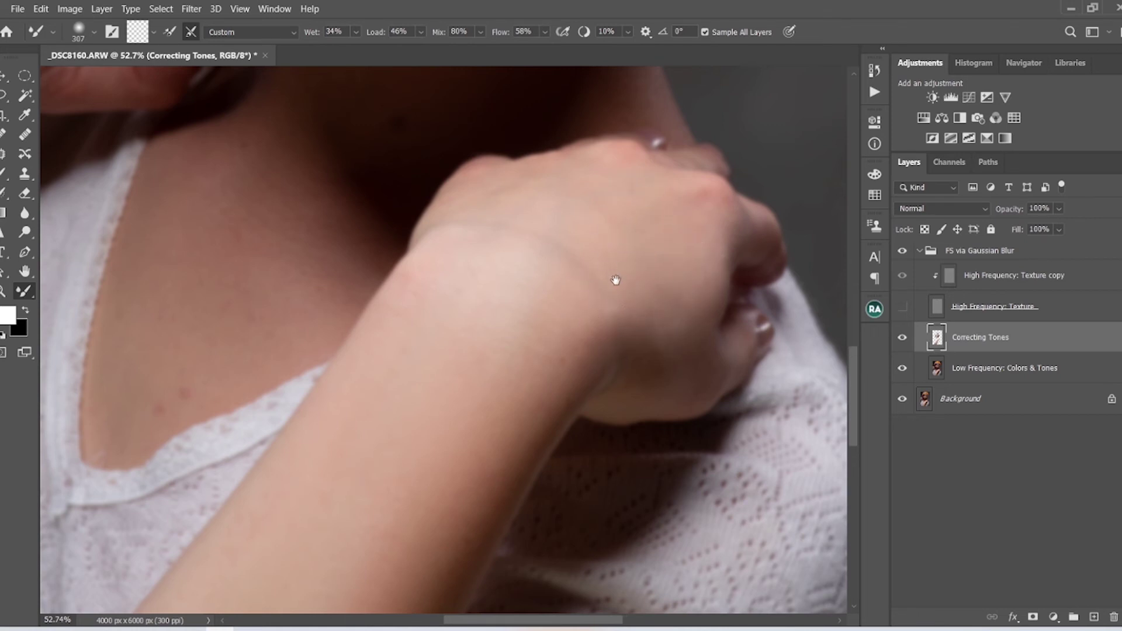
Reduce the Mixer Brush to 283 px and smooth the chest tones inside the neckline, including the two spots, up to the neck
left_click_drag(616, 281, 637, 332)
scroll(307, 346, "up", 4)
left_click_drag(300, 340, 513, 253)
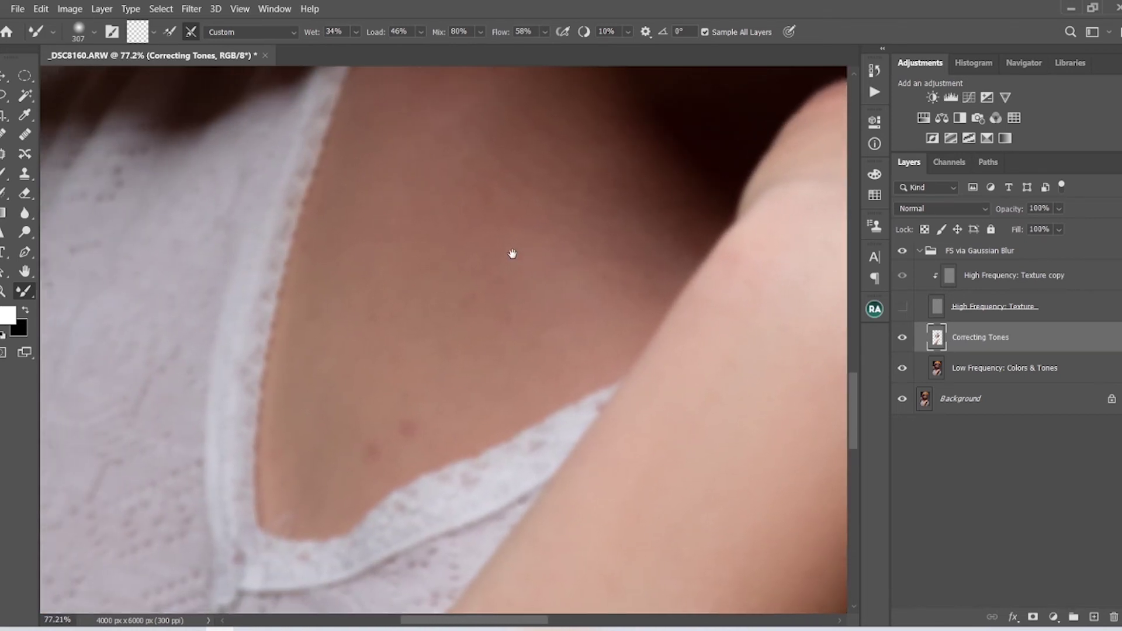
right_click(514, 254)
mouse_move(519, 195)
left_mouse_down()
mouse_move(490, 208)
mouse_move(501, 220)
left_mouse_up()
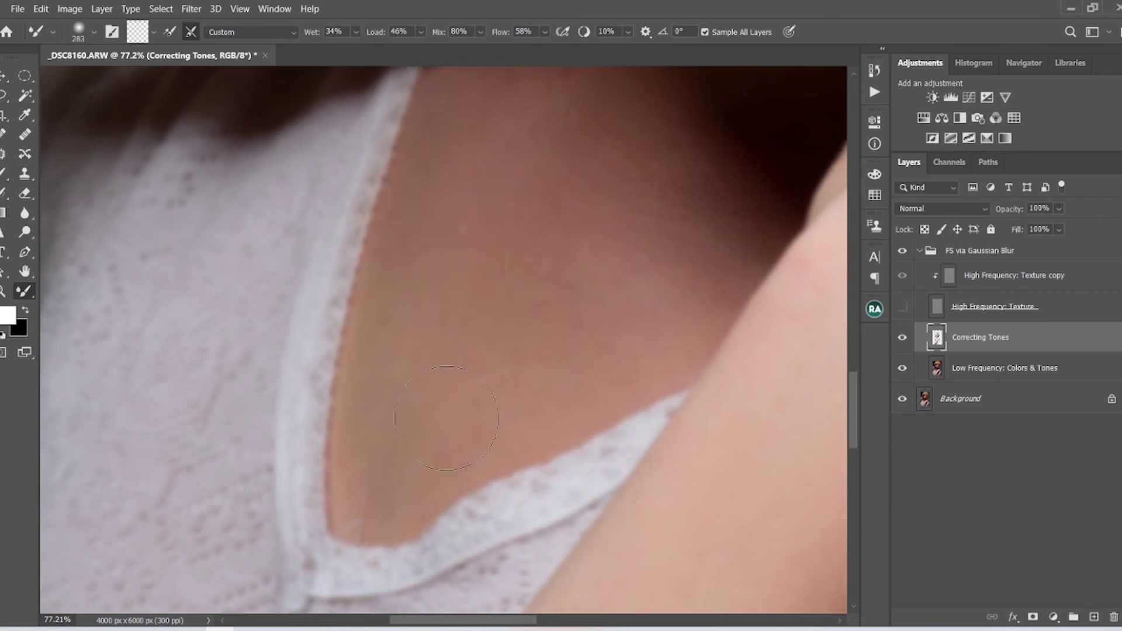
left_click_drag(420, 375, 424, 408)
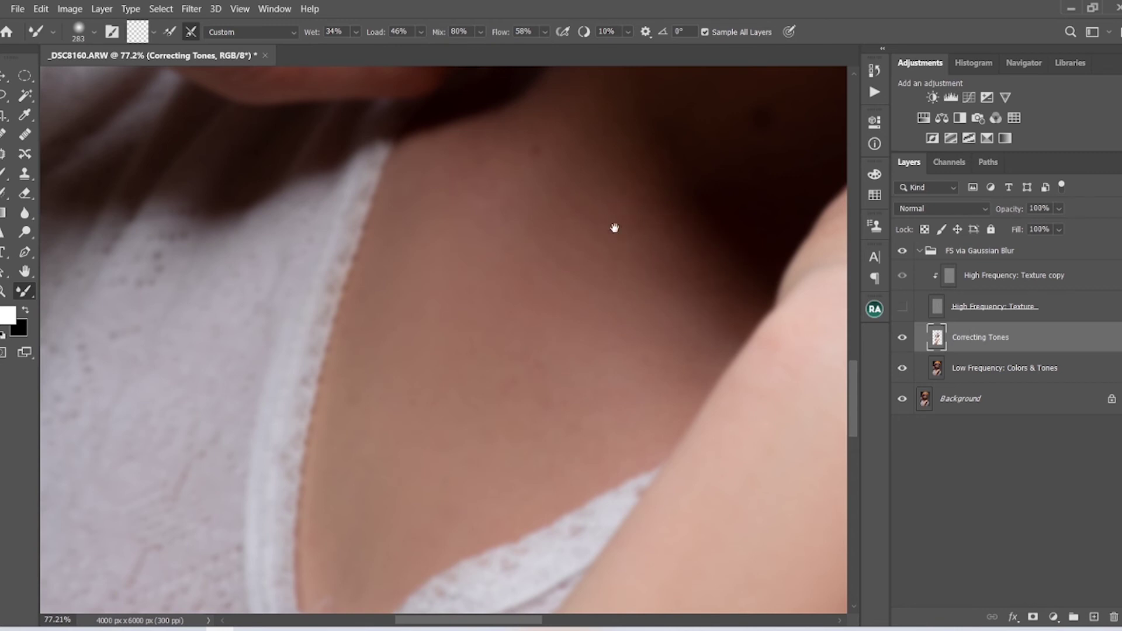
left_click_drag(615, 228, 596, 298)
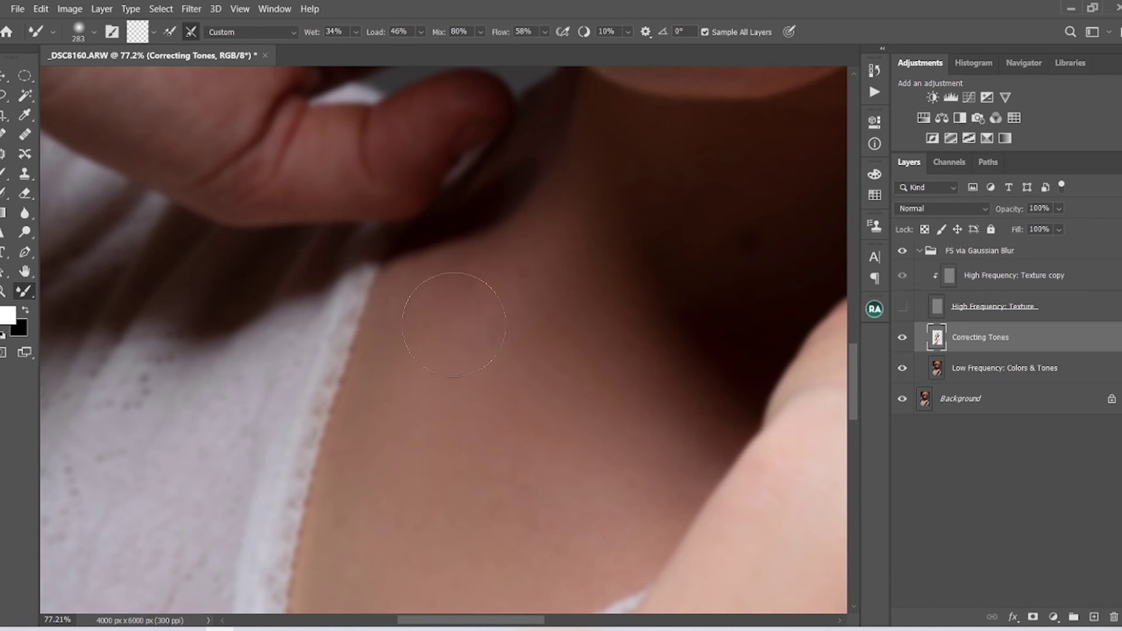
scroll(628, 341, "down", 2)
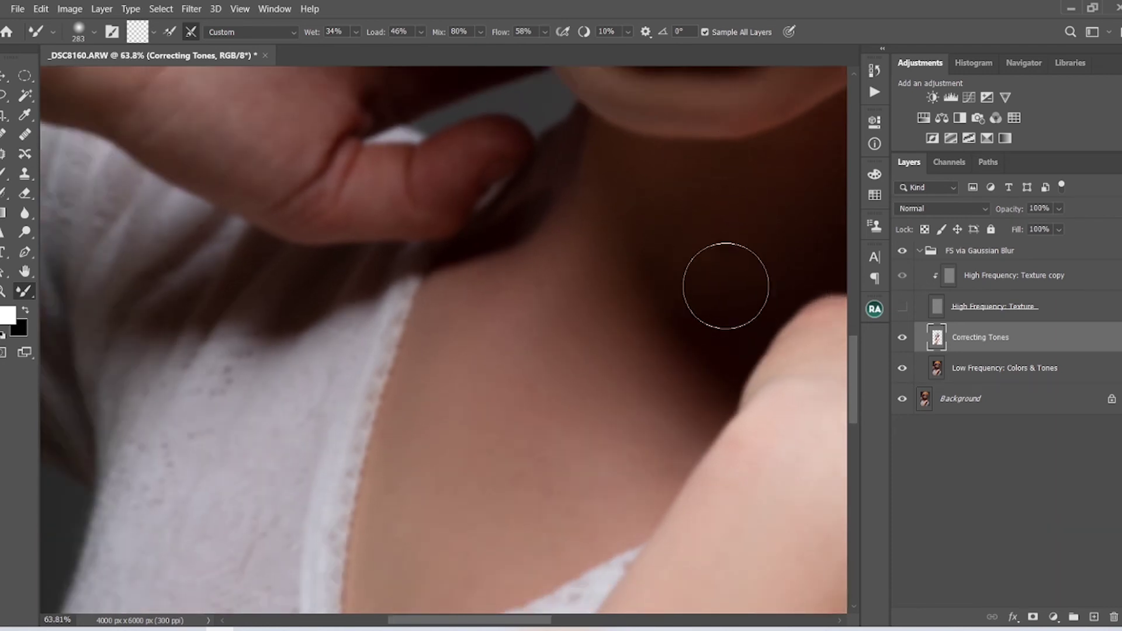
Smooth the tones of the rear hand's wrist and palm, reducing the Mixer Brush to 200 px for the thumb crease
scroll(691, 226, "down", 2)
scroll(685, 228, "down", 2)
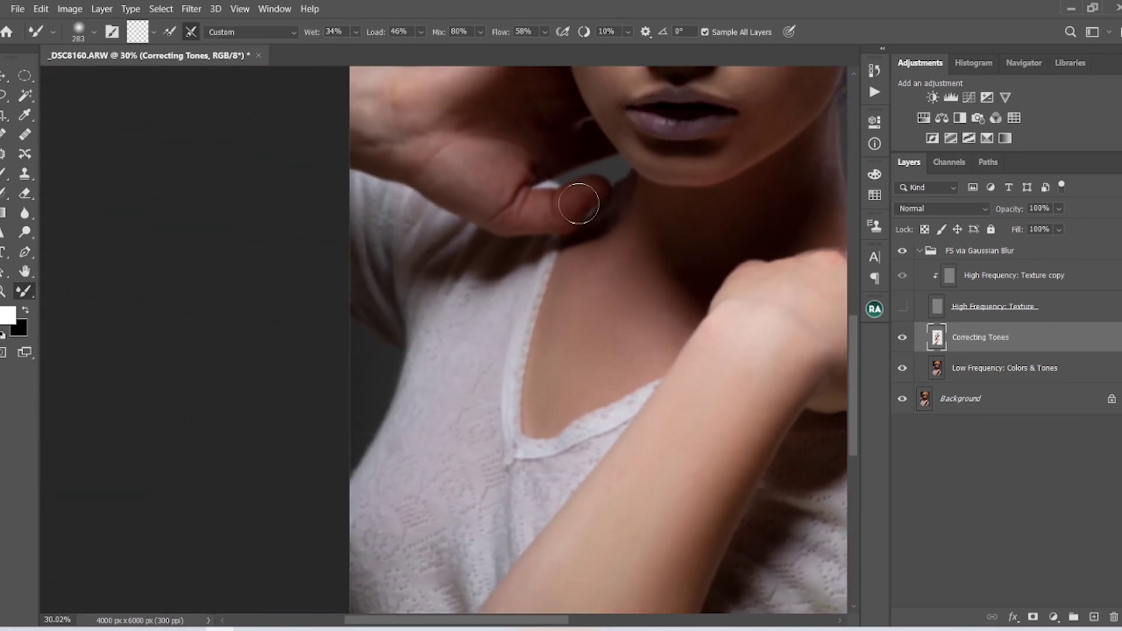
left_click_drag(573, 207, 761, 399)
scroll(608, 315, "up", 2)
scroll(607, 315, "up", 2)
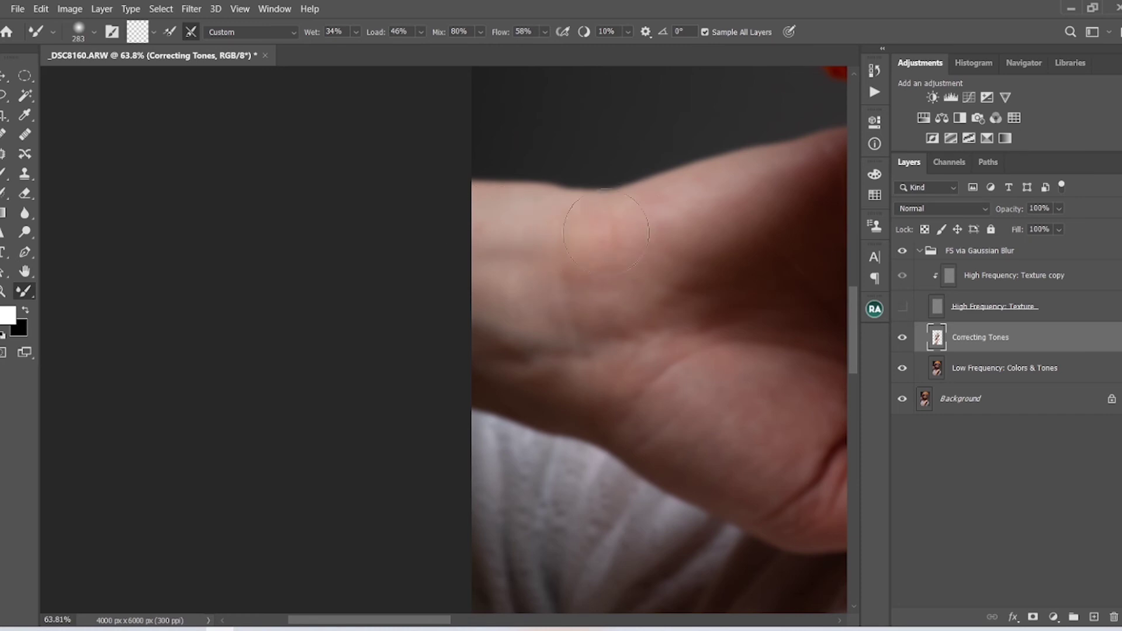
left_click_drag(495, 336, 515, 347)
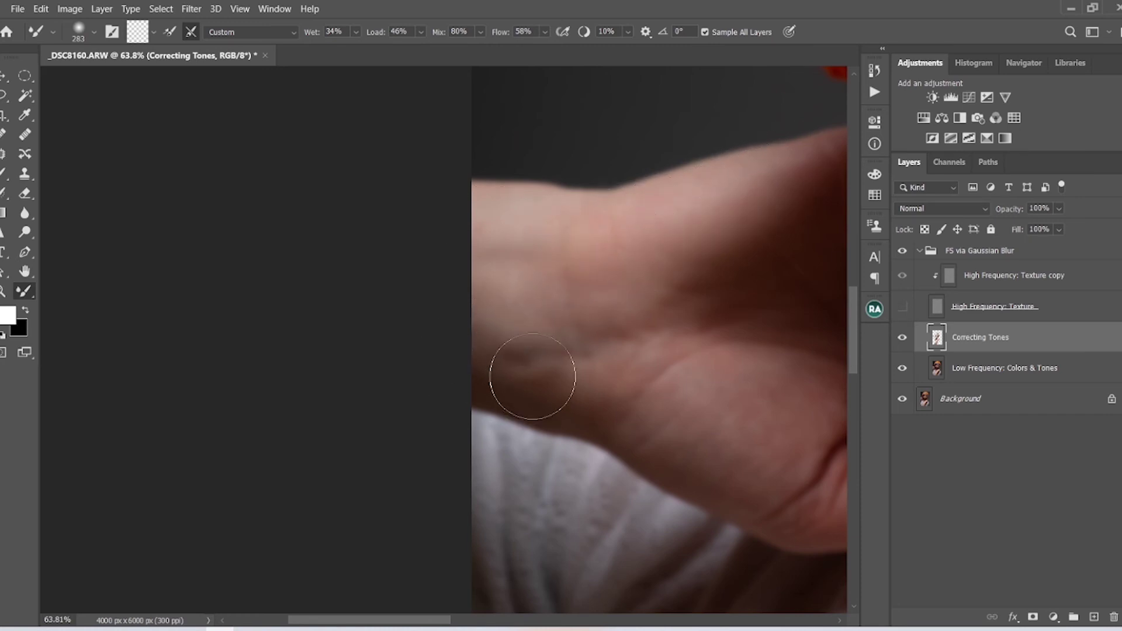
left_click_drag(683, 376, 519, 310)
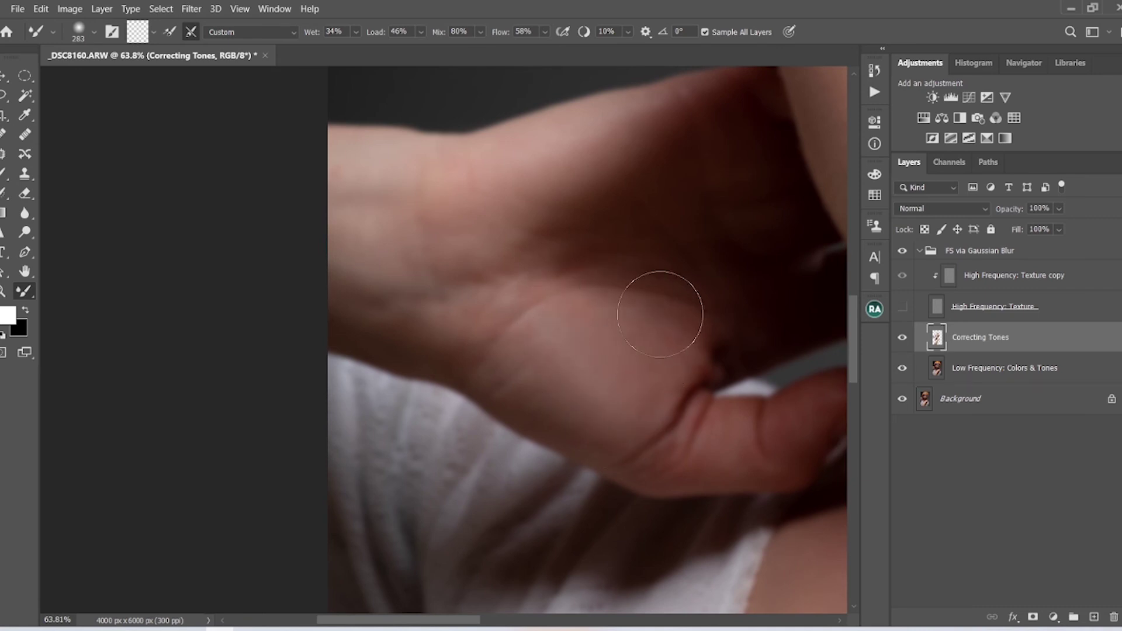
left_click_drag(676, 403, 655, 404)
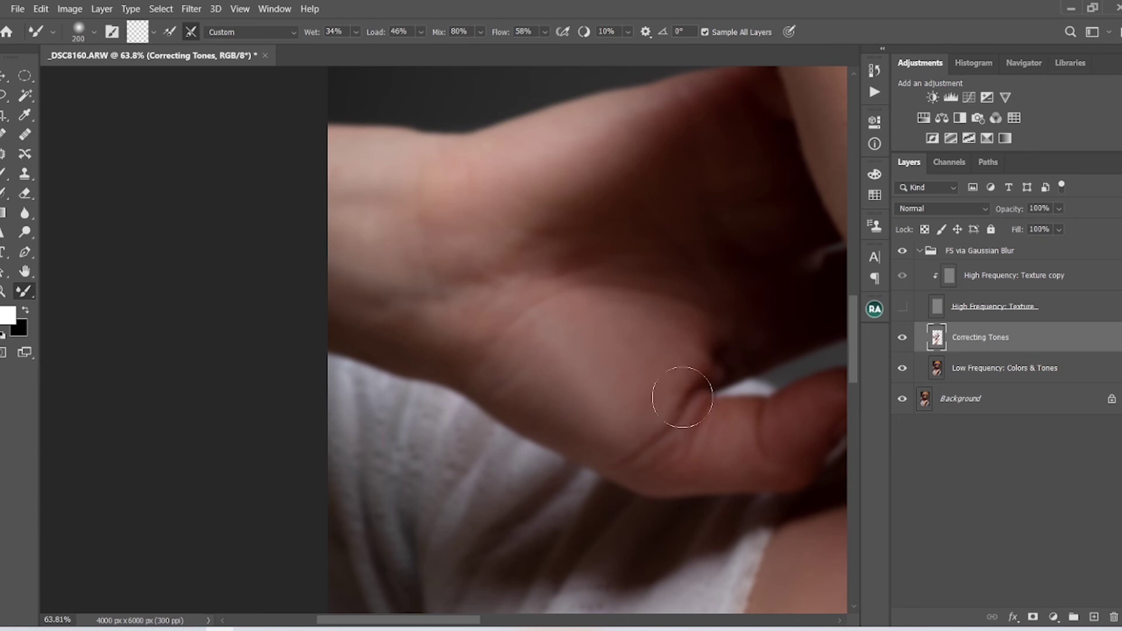
Show High Frequency: Texture, toggle the FS via Gaussian Blur group, and hide Correcting Tones to inspect the hands without the tone correction
left_click_drag(636, 345, 377, 449)
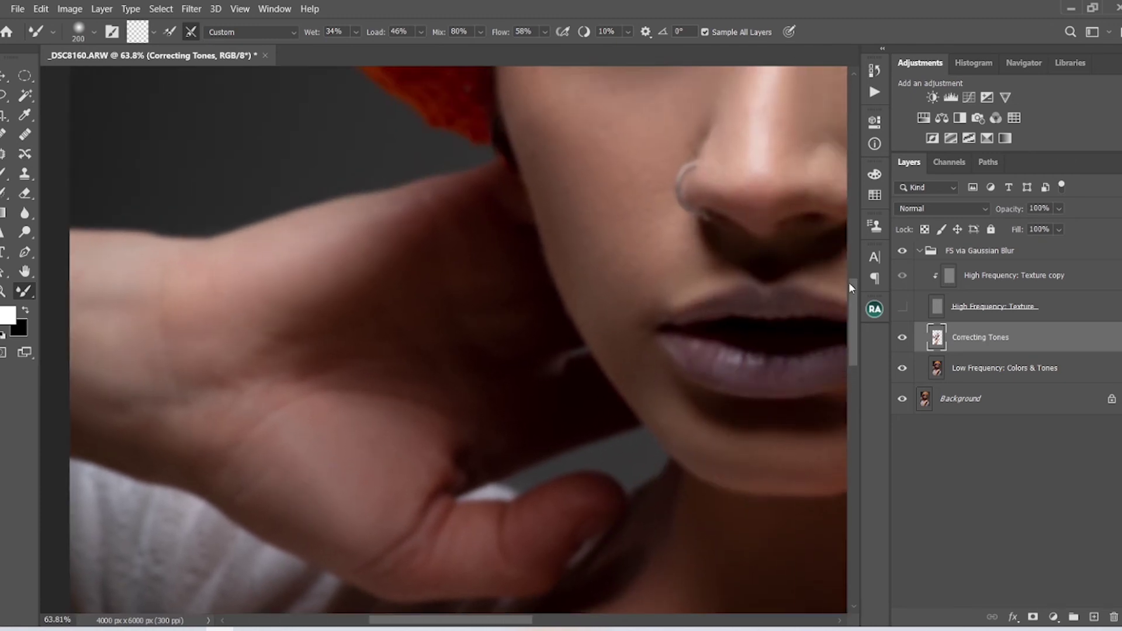
left_click(917, 310)
left_click(902, 308)
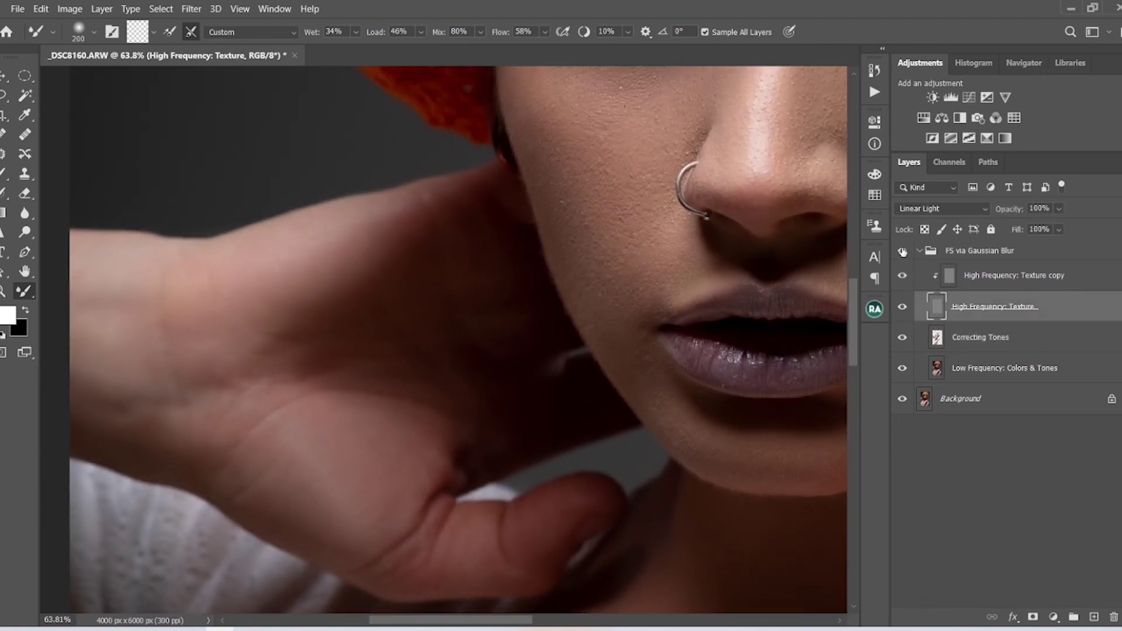
left_click(902, 251)
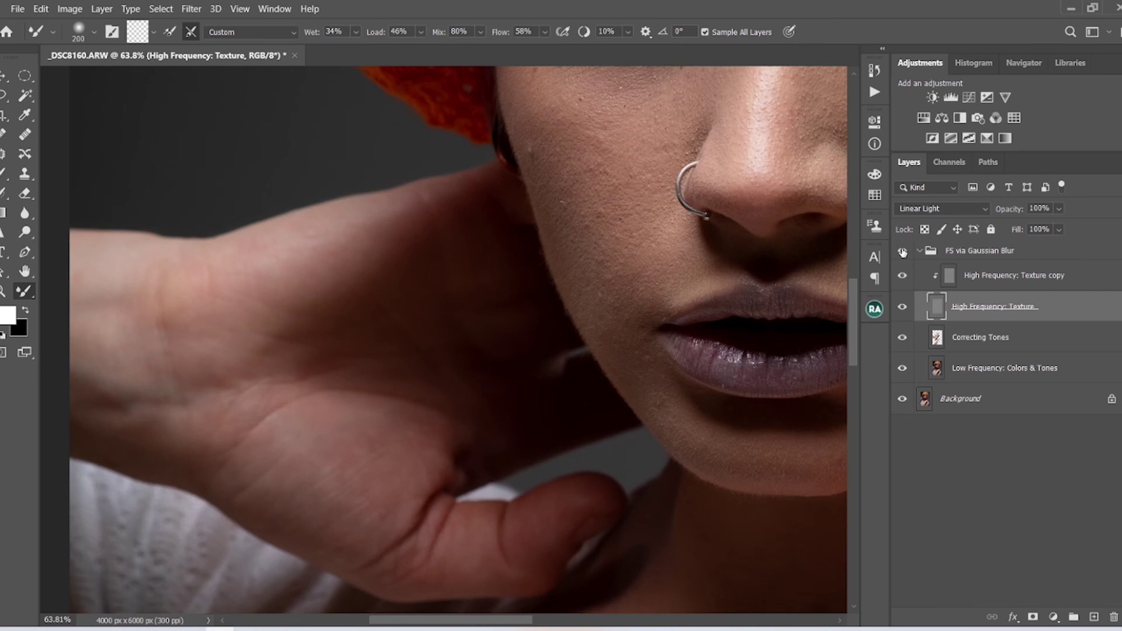
left_click(905, 338)
left_click(937, 336)
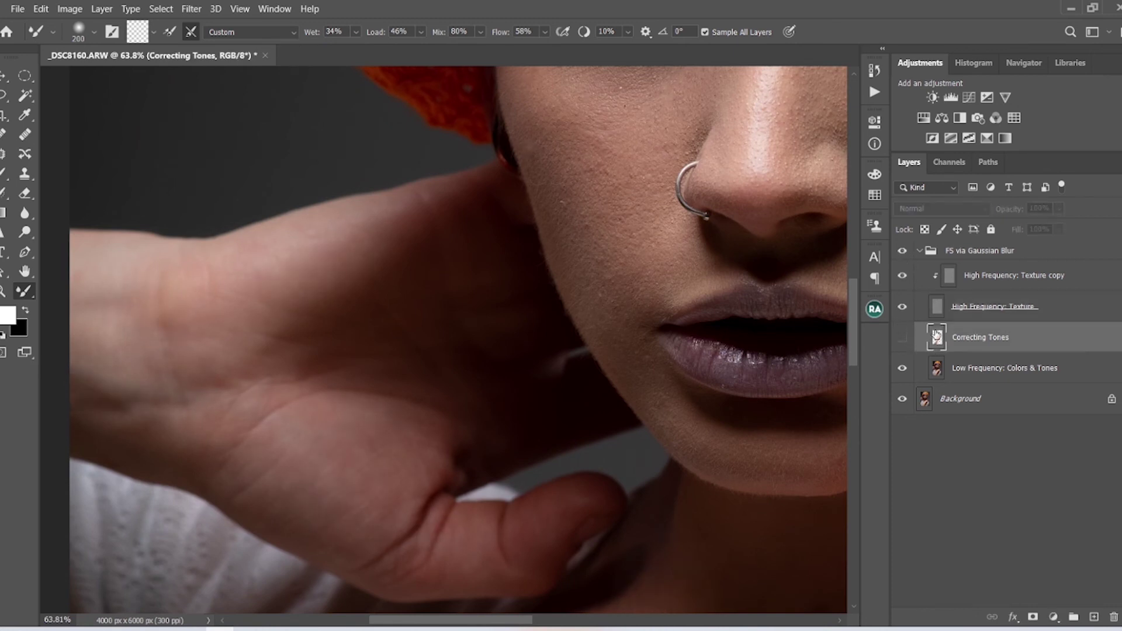
scroll(549, 388, "down", 4)
left_click_drag(649, 552, 367, 195)
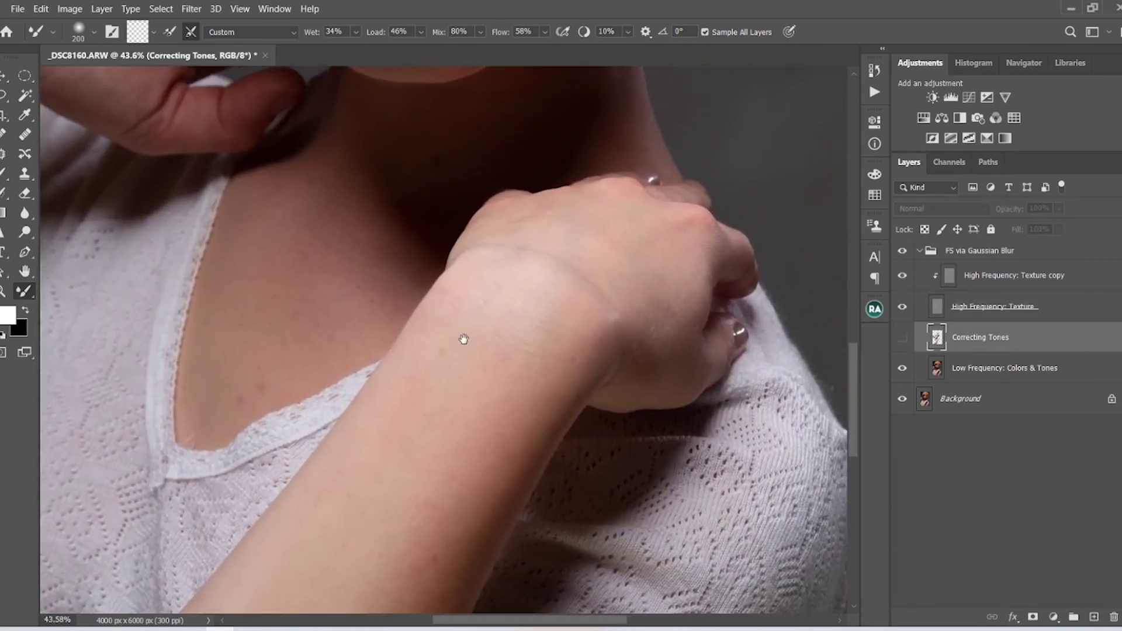
scroll(571, 273, "up", 4)
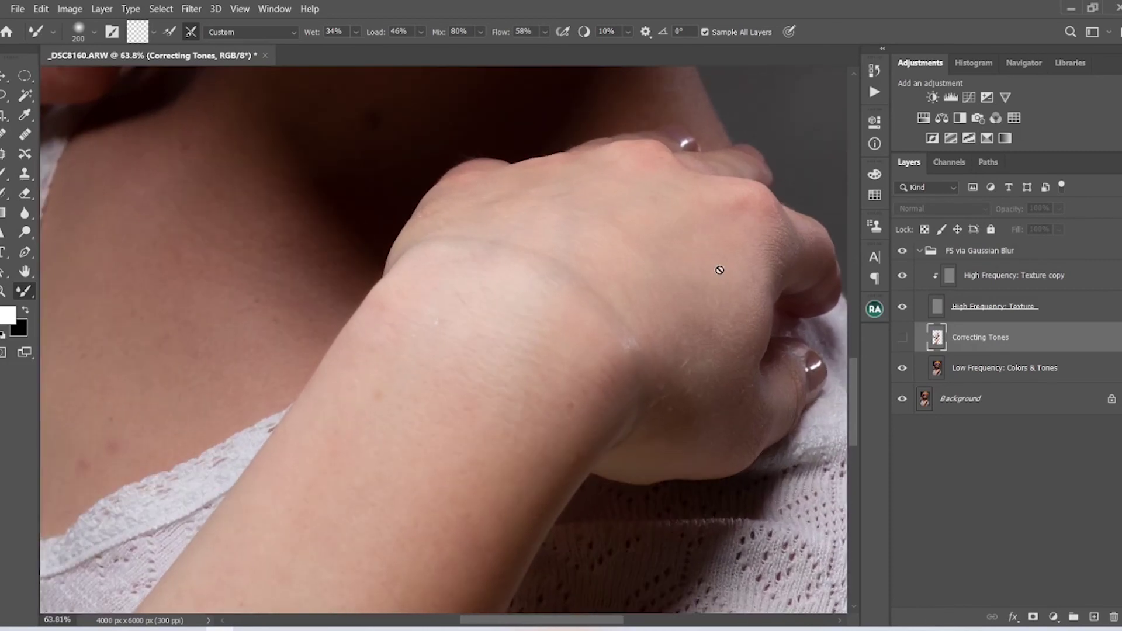
Show Correcting Tones again, hide High Frequency: Texture and examine the tones of the face around the forehead and eyes
left_click(902, 338)
left_click(902, 306)
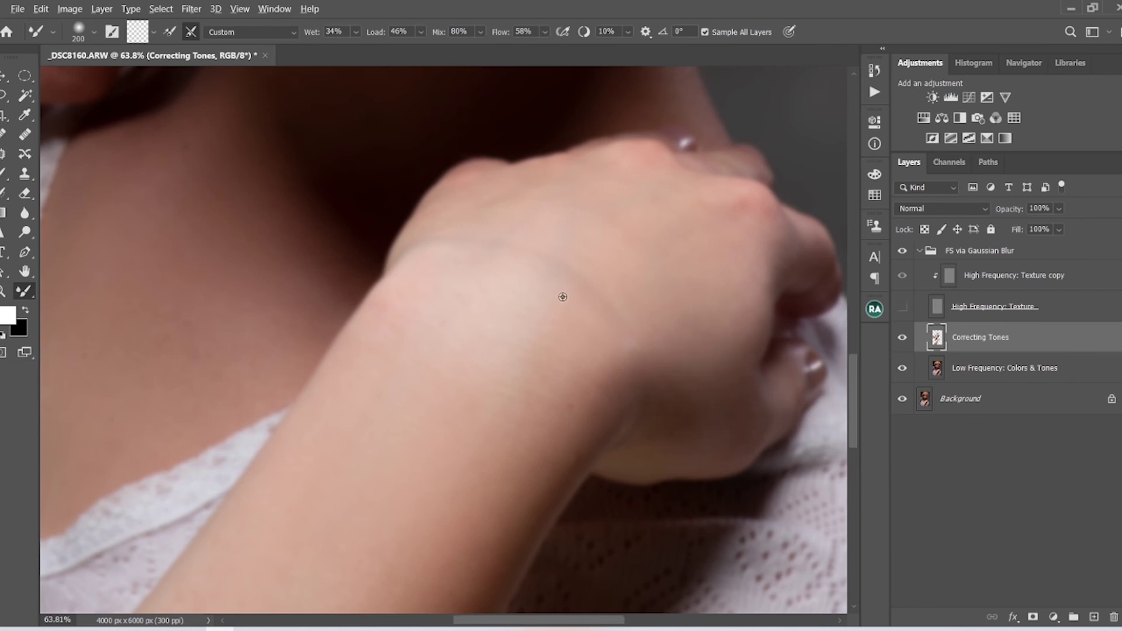
scroll(562, 299, "down", 5)
scroll(562, 299, "up", 3)
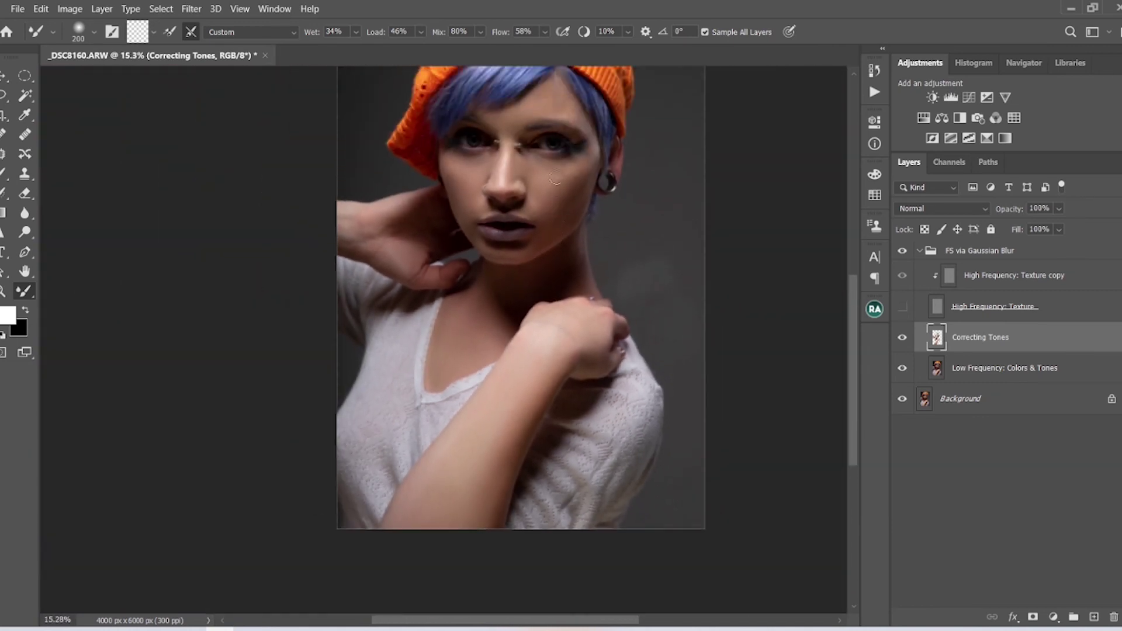
scroll(563, 191, "up", 5)
scroll(563, 191, "up", 2)
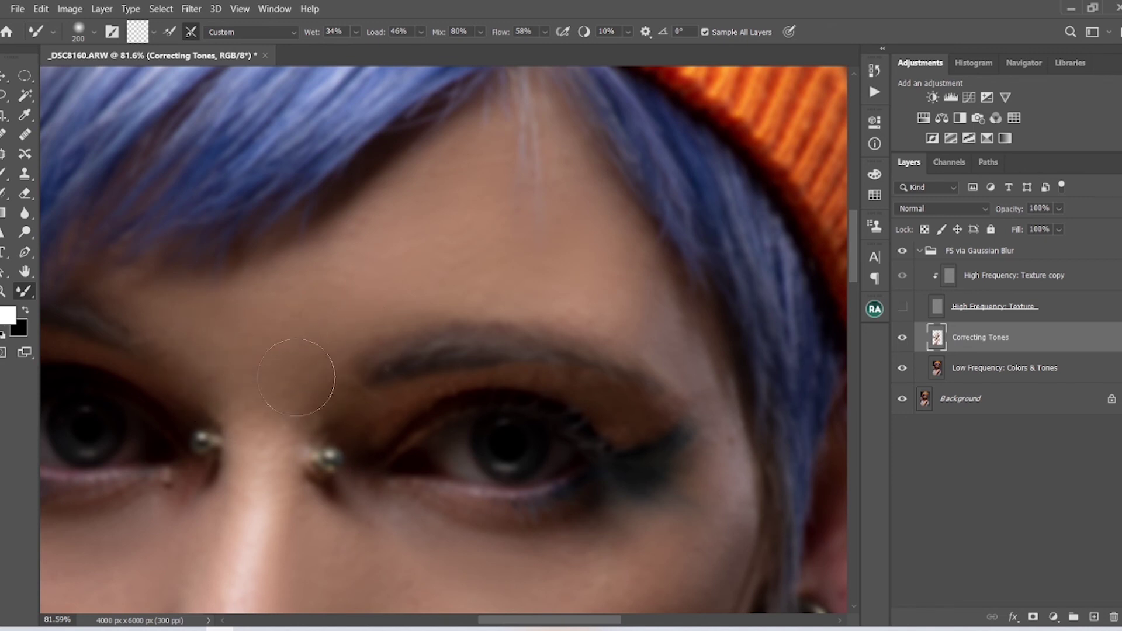
scroll(394, 289, "down", 2)
scroll(393, 289, "down", 3)
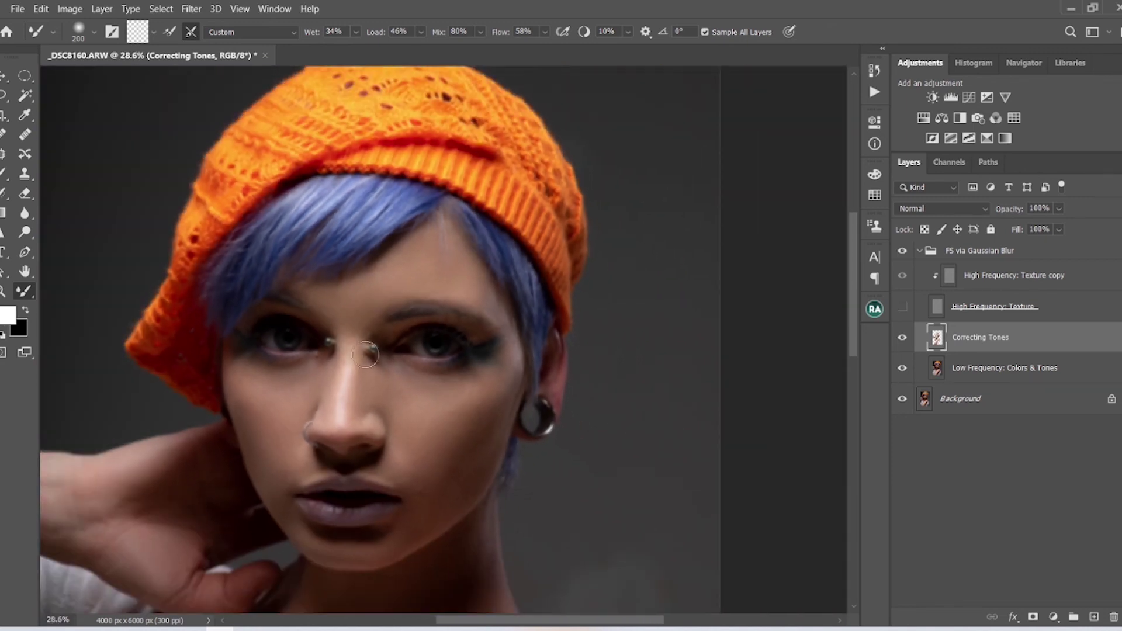
Show High Frequency: Texture and compare the face with the FS via Gaussian Blur group off and on
left_click_drag(410, 339, 506, 205)
scroll(506, 205, "down", 1)
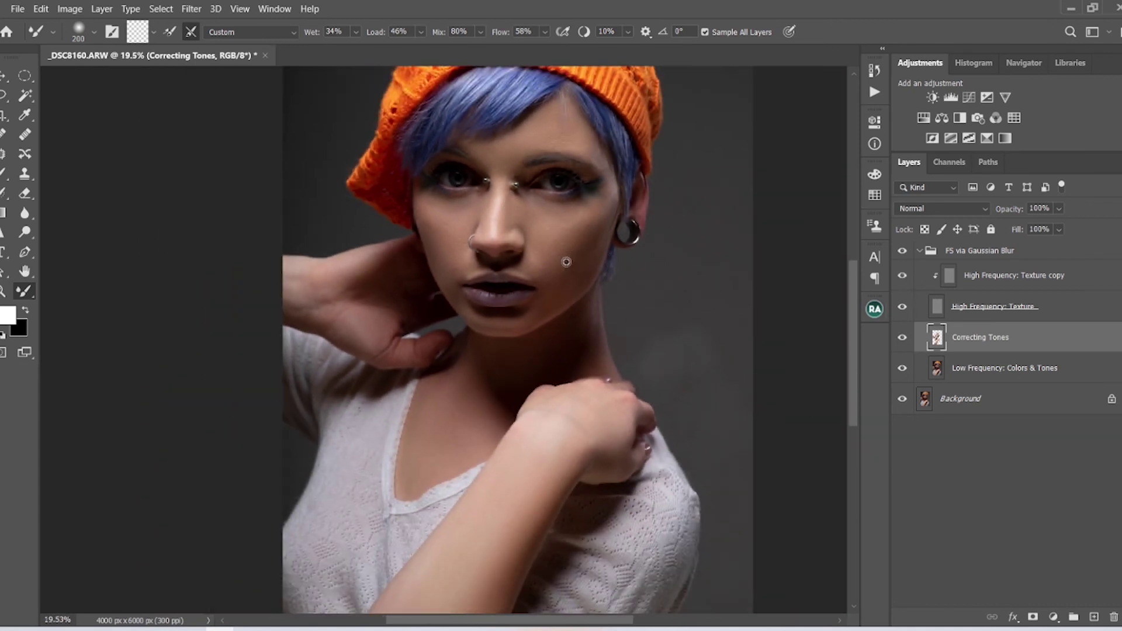
scroll(566, 262, "up", 3)
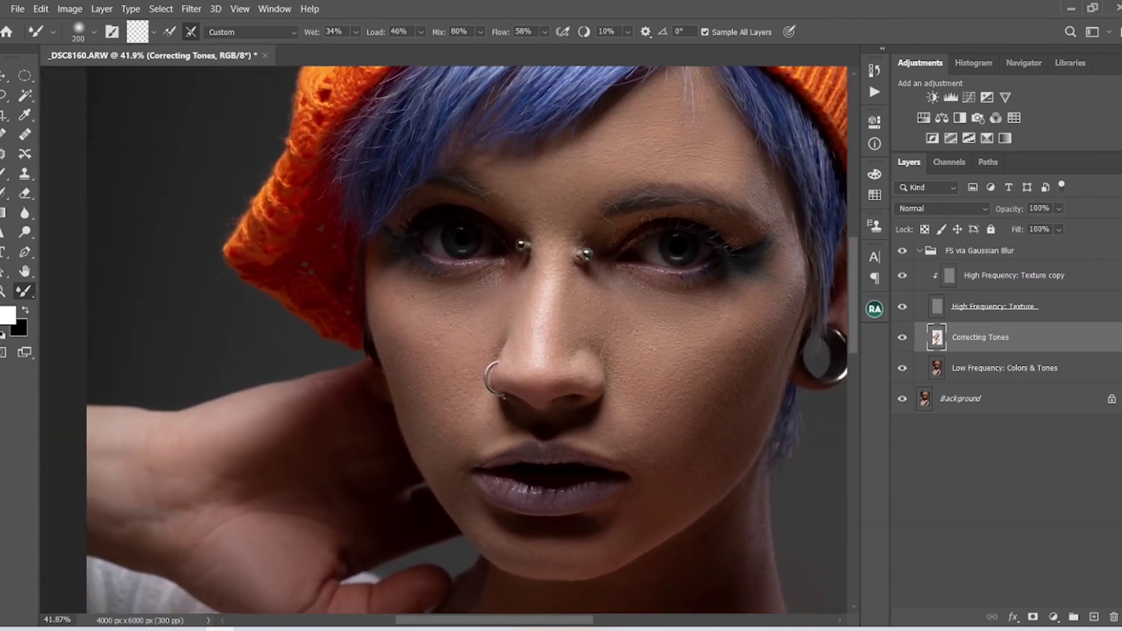
left_click_drag(669, 302, 575, 348)
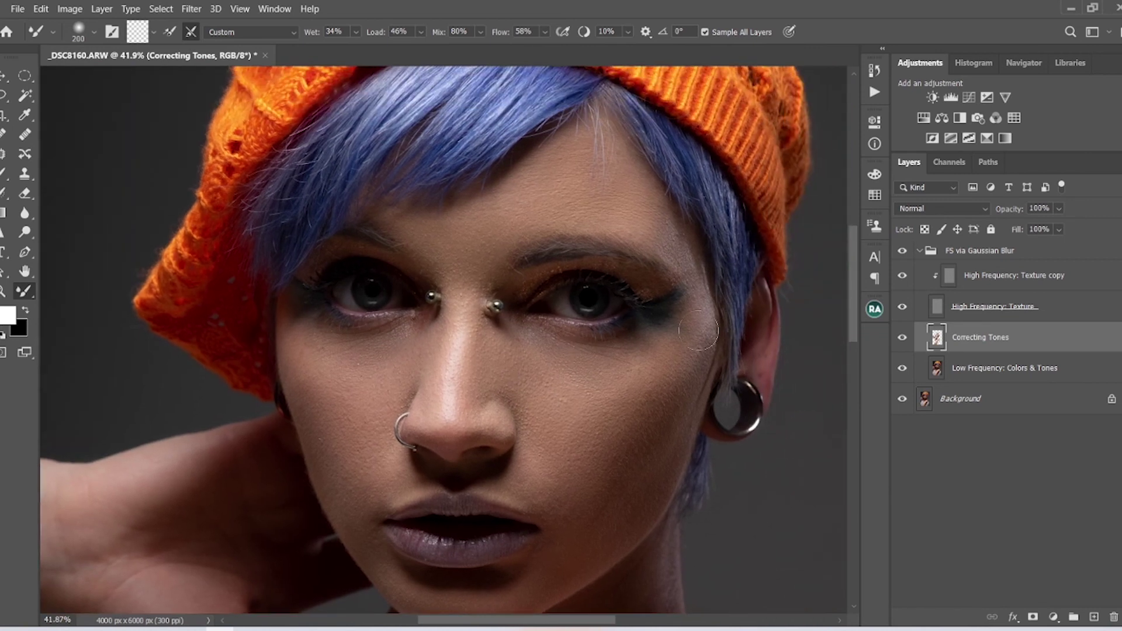
left_click(906, 251)
left_click(906, 251)
left_click(906, 251)
scroll(653, 348, "down", 4)
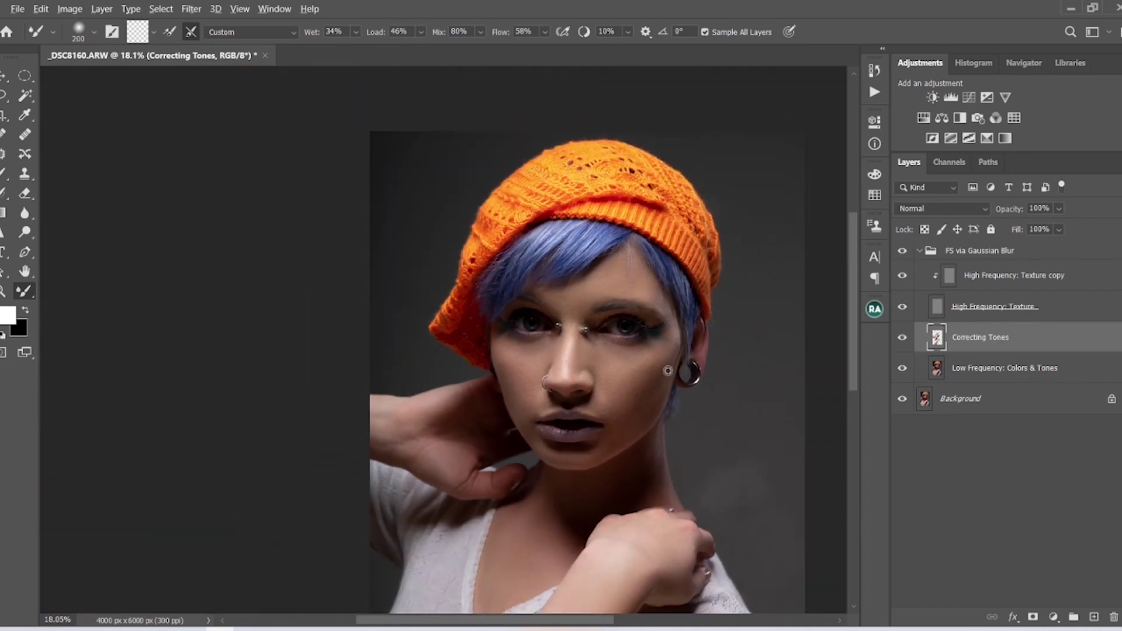
scroll(667, 370, "up", 5)
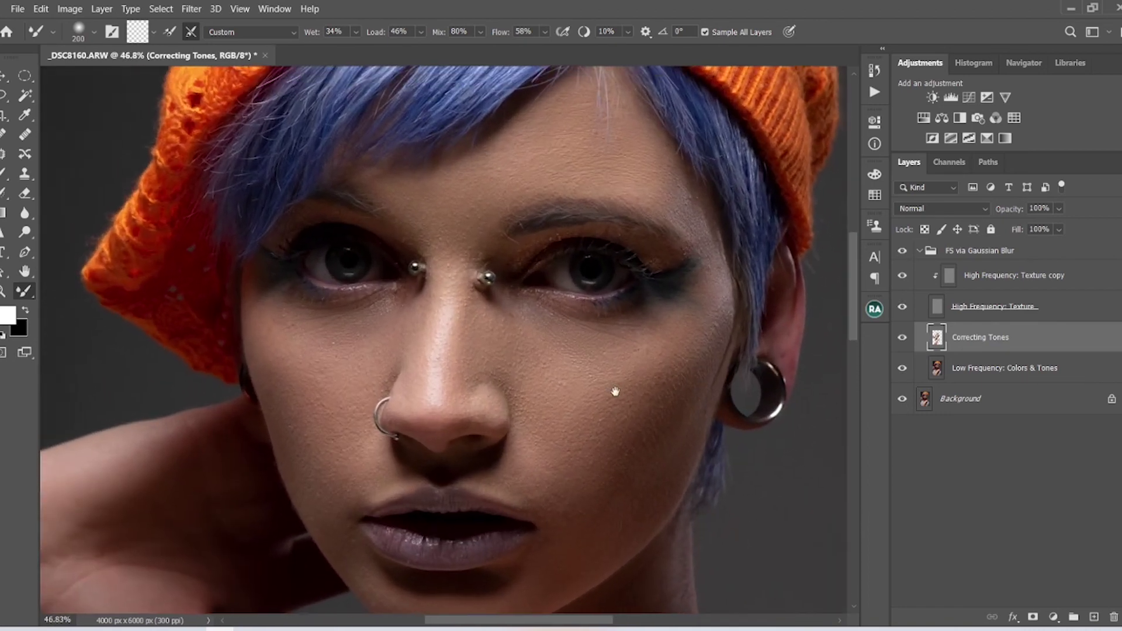
Hide High Frequency: Texture and smooth the tones of the earring-side cheek down to the jaw with the 200 px Mixer Brush
scroll(615, 392, "up", 1)
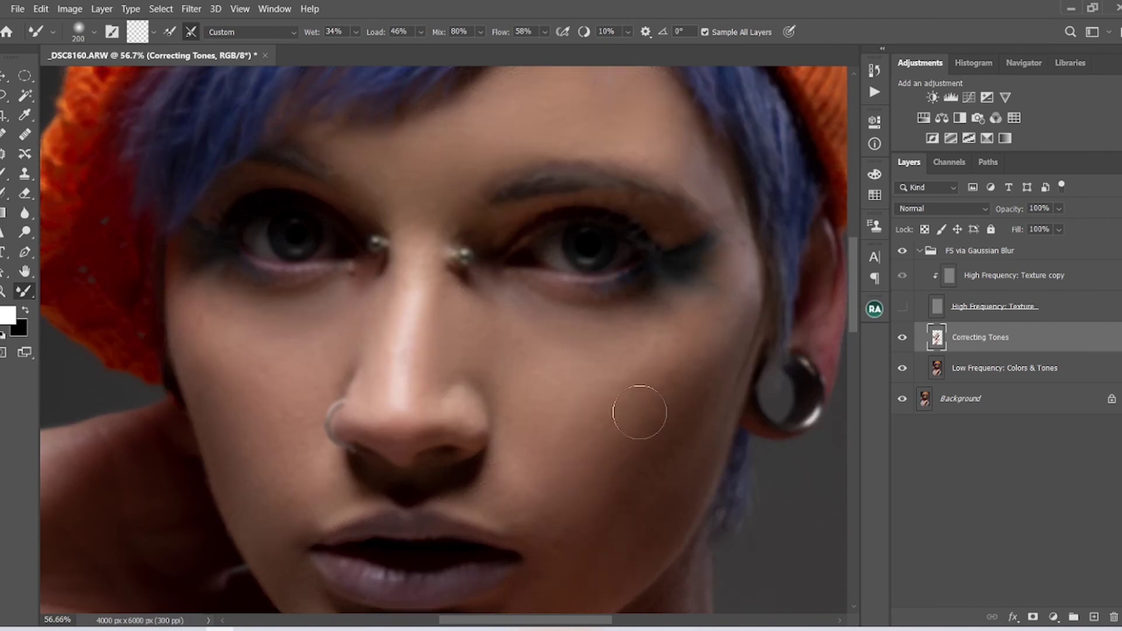
scroll(615, 416, "up", 1)
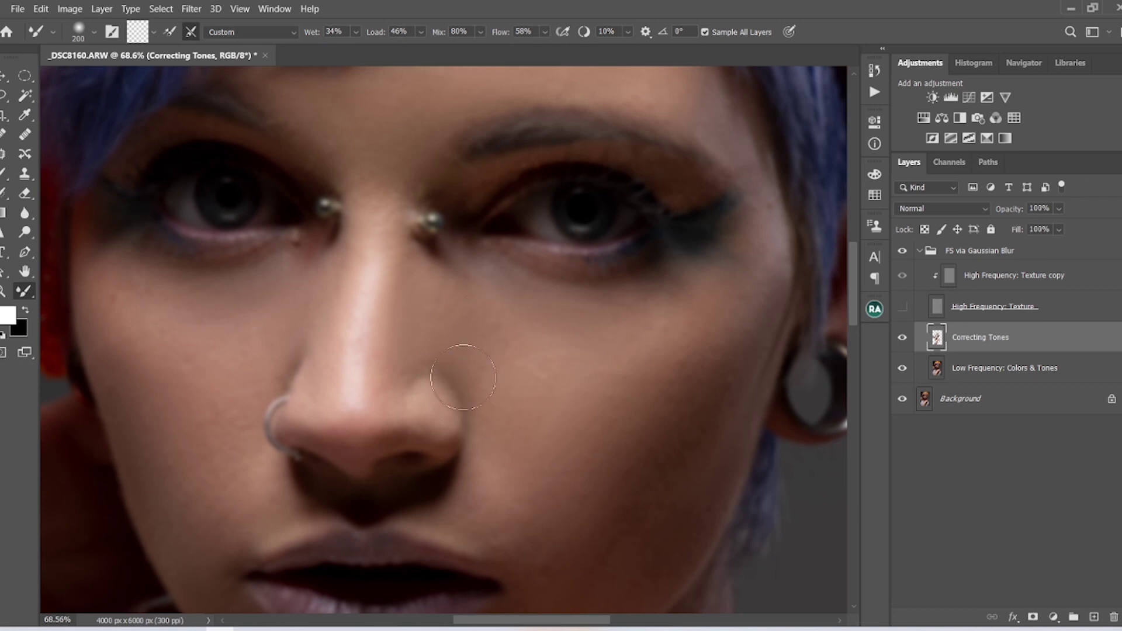
mouse_move(608, 361)
left_mouse_down()
mouse_move(631, 366)
mouse_move(620, 366)
left_mouse_up()
mouse_move(676, 331)
left_mouse_down()
mouse_move(663, 402)
mouse_move(594, 519)
left_mouse_up()
mouse_move(677, 386)
left_mouse_down()
mouse_move(670, 423)
mouse_move(563, 464)
mouse_move(567, 482)
mouse_move(544, 529)
left_mouse_up()
mouse_move(651, 404)
left_mouse_down()
mouse_move(719, 324)
mouse_move(714, 313)
mouse_move(753, 339)
mouse_move(711, 337)
mouse_move(627, 386)
mouse_move(611, 426)
mouse_move(612, 500)
mouse_move(583, 513)
mouse_move(599, 489)
mouse_move(586, 458)
mouse_move(643, 468)
left_mouse_up()
Reduce the Mixer Brush to 195 px, blend the nose-ring-side cheek beside the mouth, and show High Frequency: Texture
mouse_move(238, 441)
left_mouse_down()
mouse_move(381, 333)
mouse_move(340, 374)
left_mouse_up()
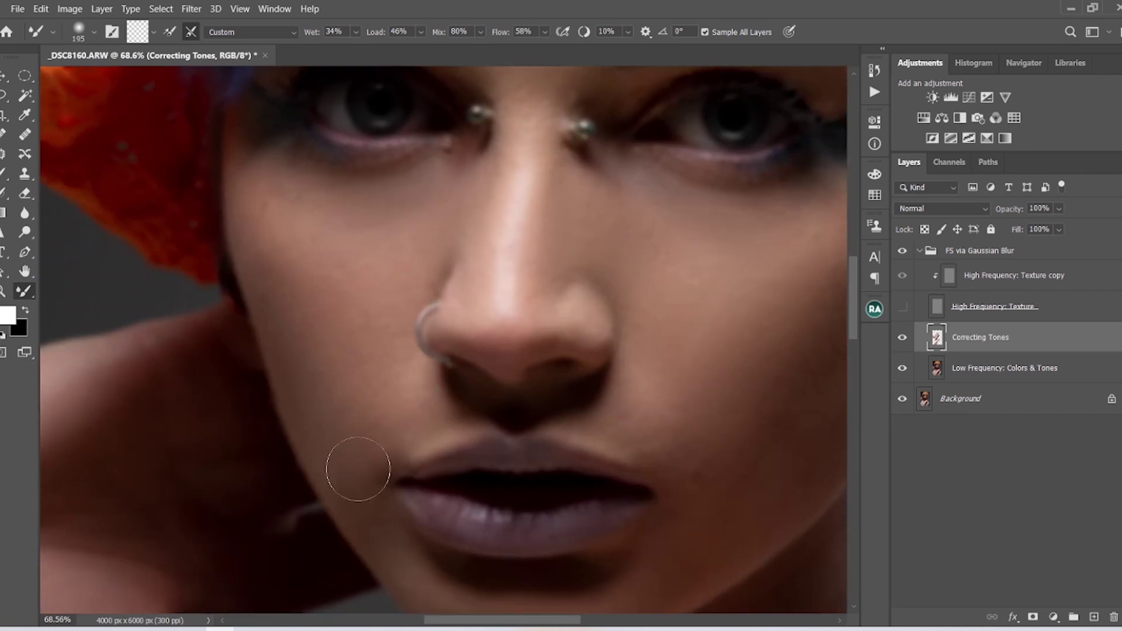
scroll(355, 397, "down", 2)
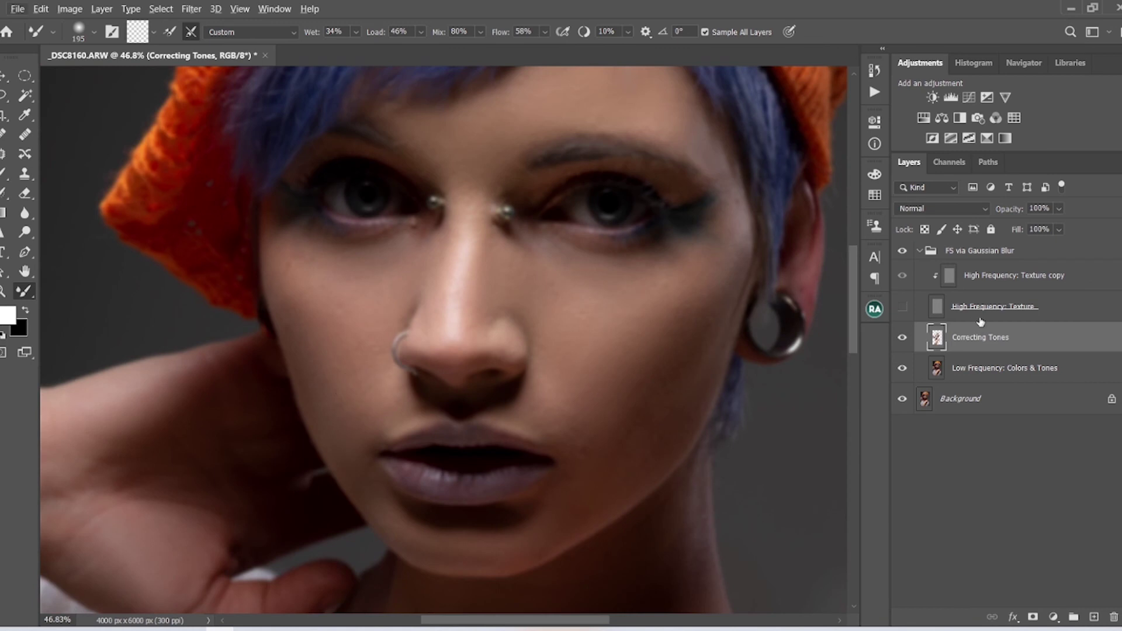
left_click(904, 306)
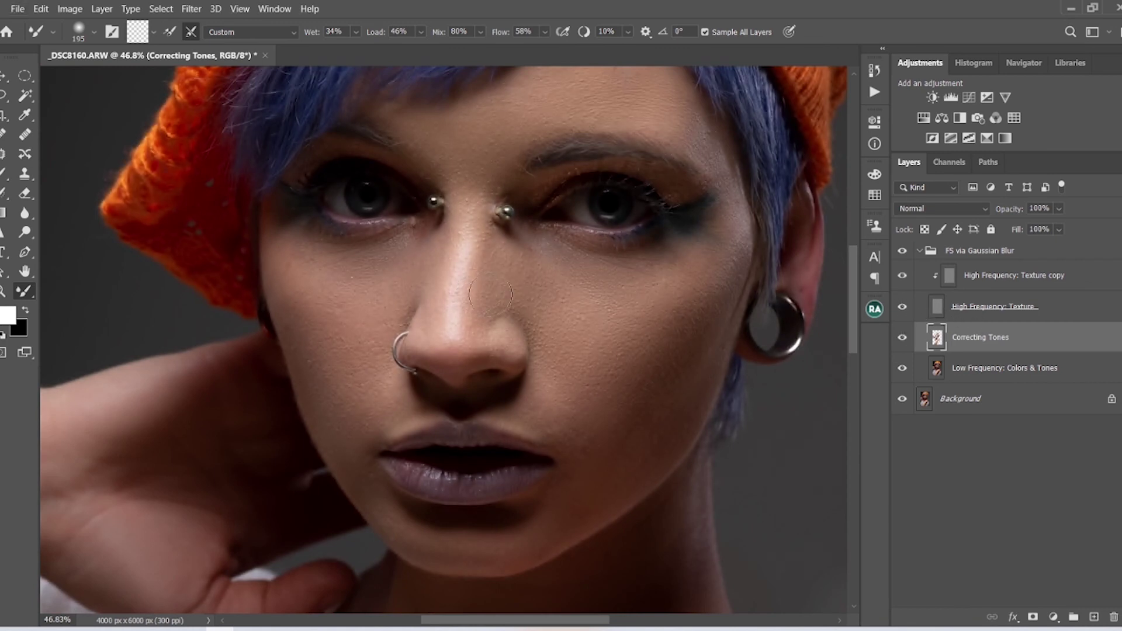
Toggle the FS via Gaussian Blur group off and on to compare the face before and after retouching
scroll(490, 295, "down", 3)
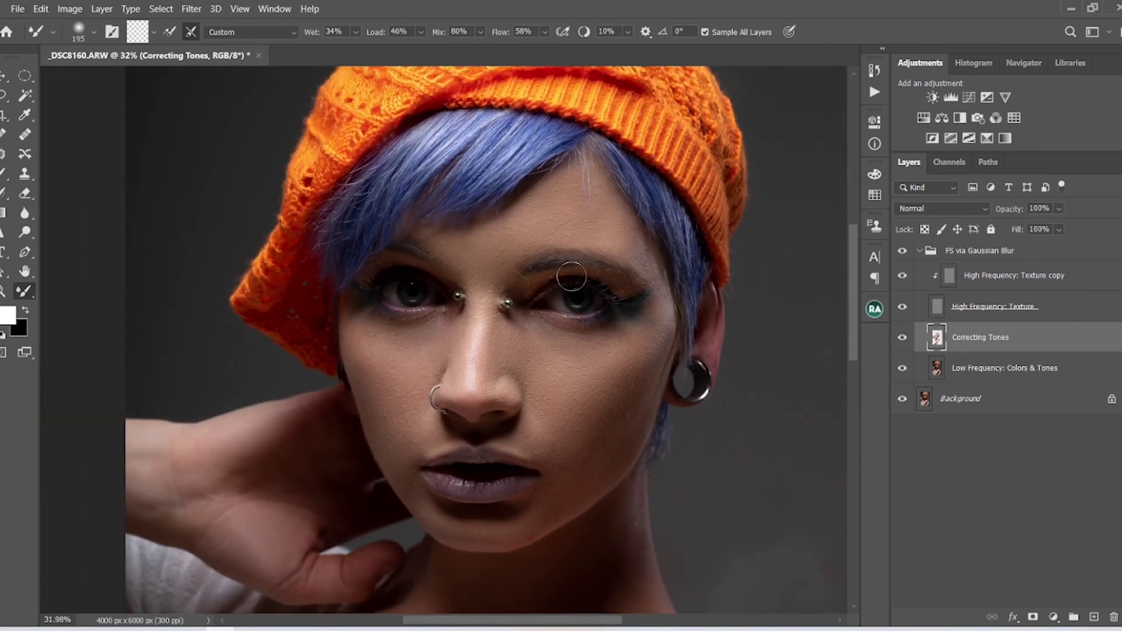
left_click(902, 251)
left_click(902, 251)
left_click(902, 253)
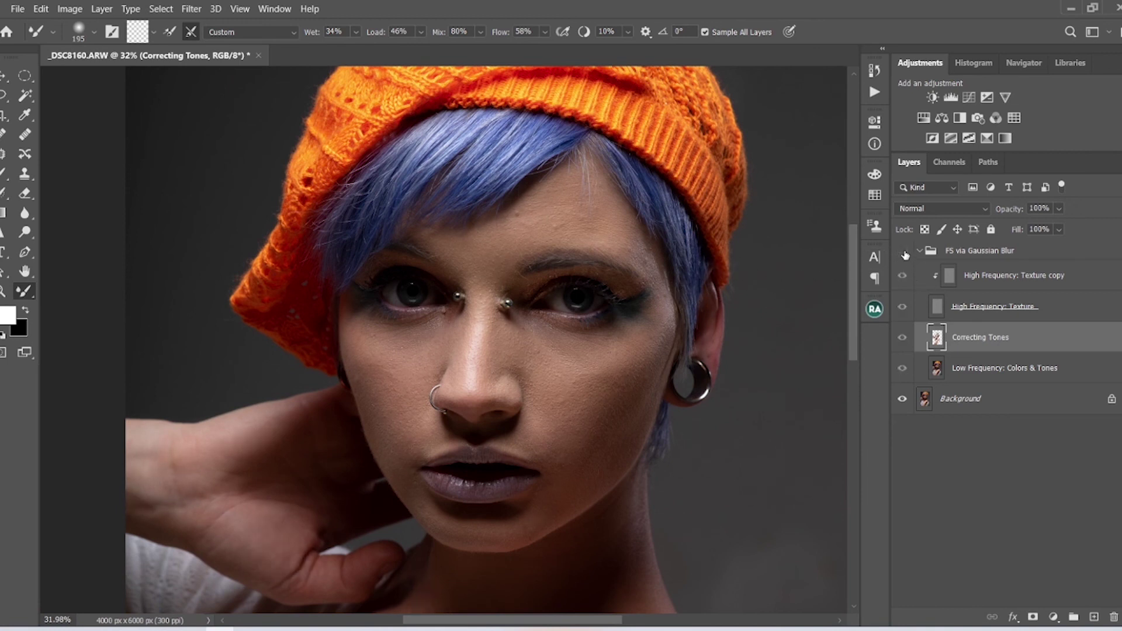
left_click(903, 252)
Review the whole portrait and compare the retouched result with the Background layer alone
scroll(656, 258, "down", 3)
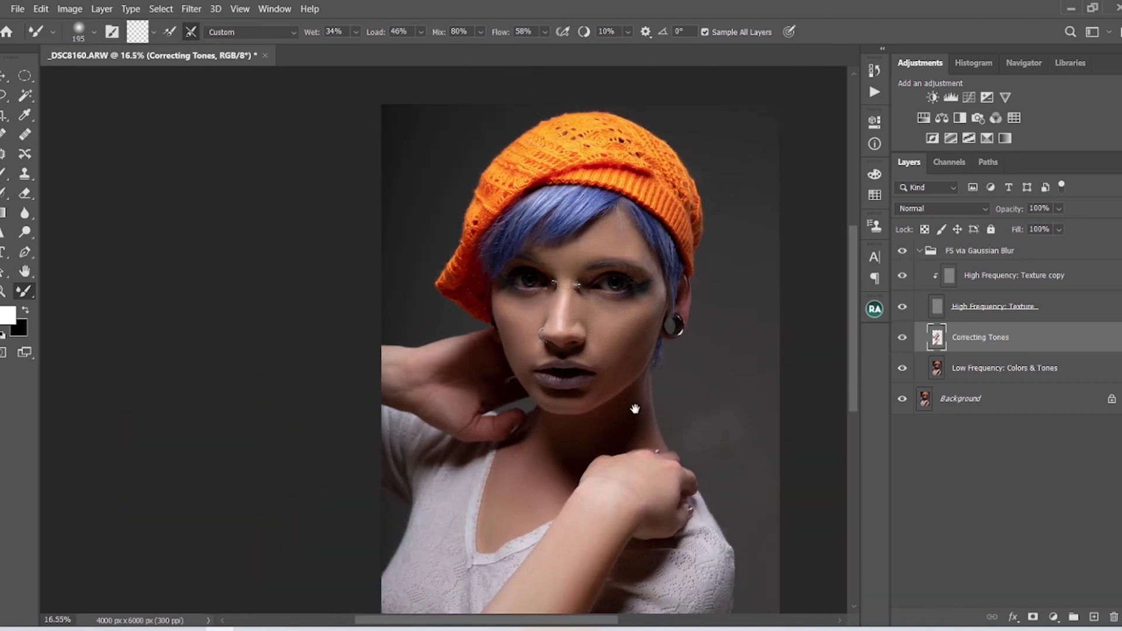
left_click_drag(635, 409, 596, 238)
scroll(527, 267, "down", 1)
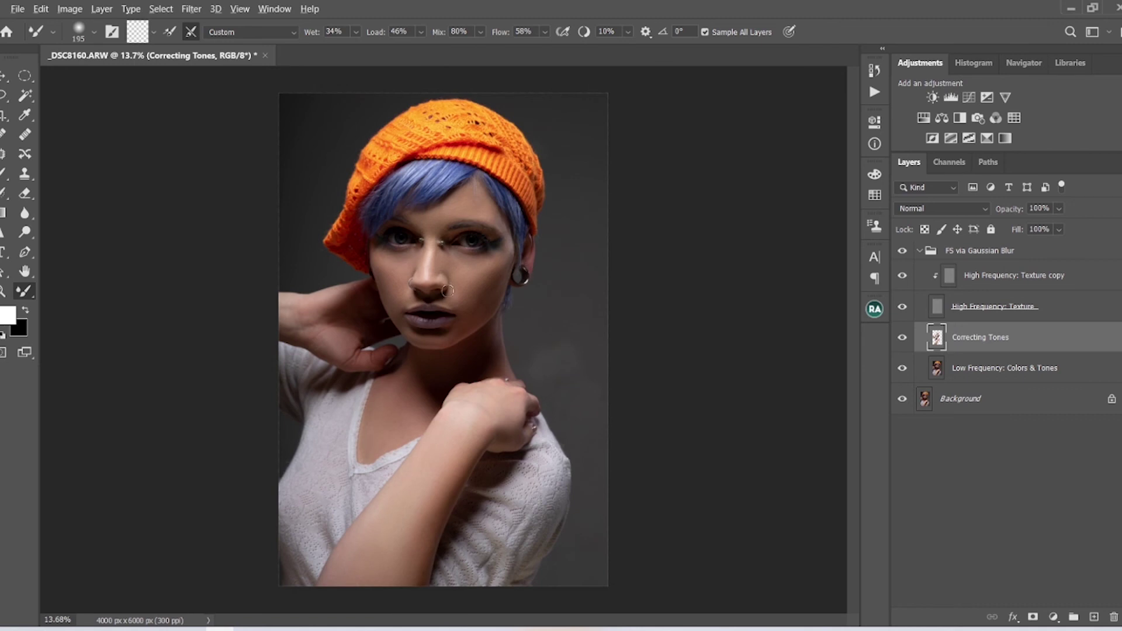
scroll(448, 287, "up", 1)
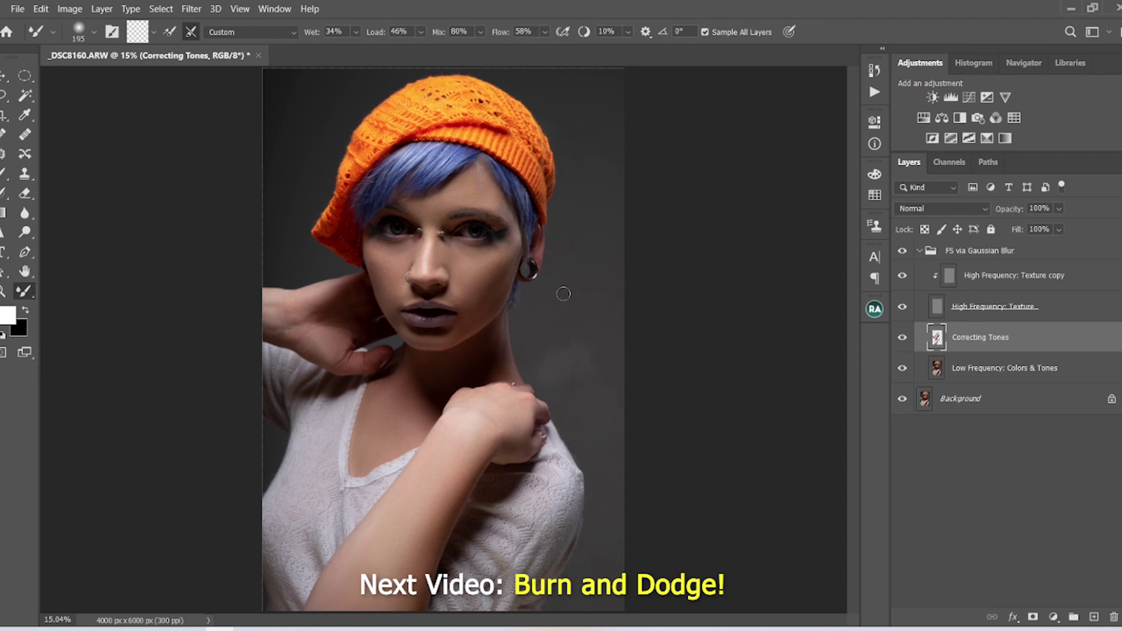
left_click(902, 399, "alt")
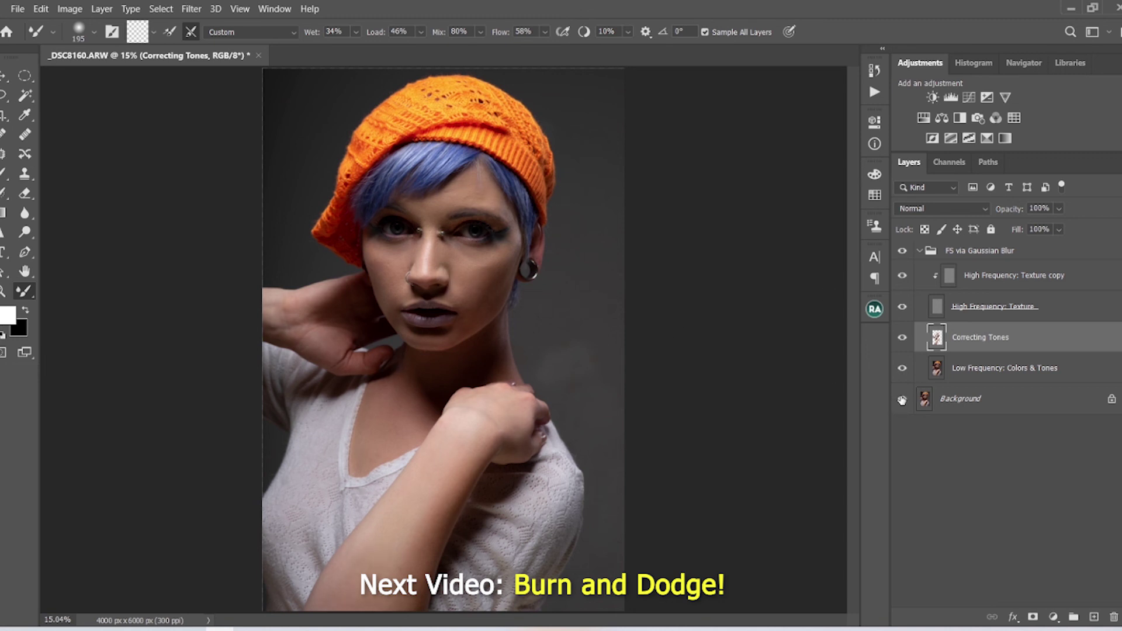